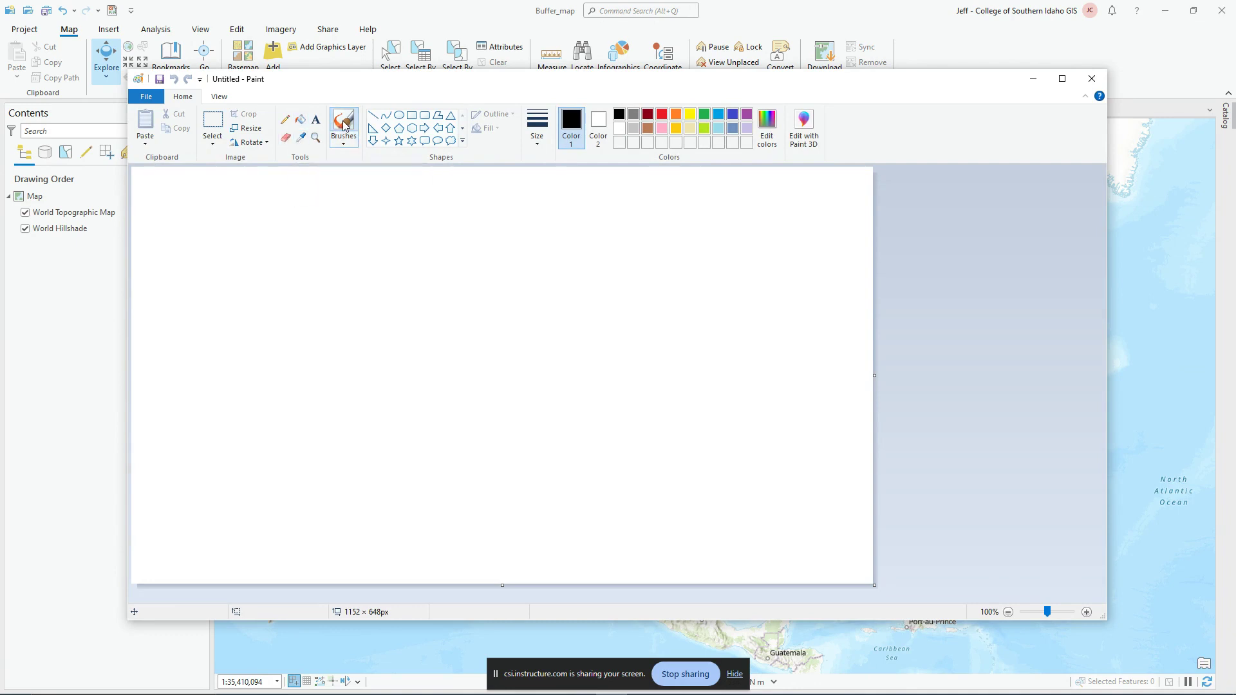
- Paint two separate red dots on the blank canvas with the standard brush, one near the centre and one lower to its right
click(343, 141)
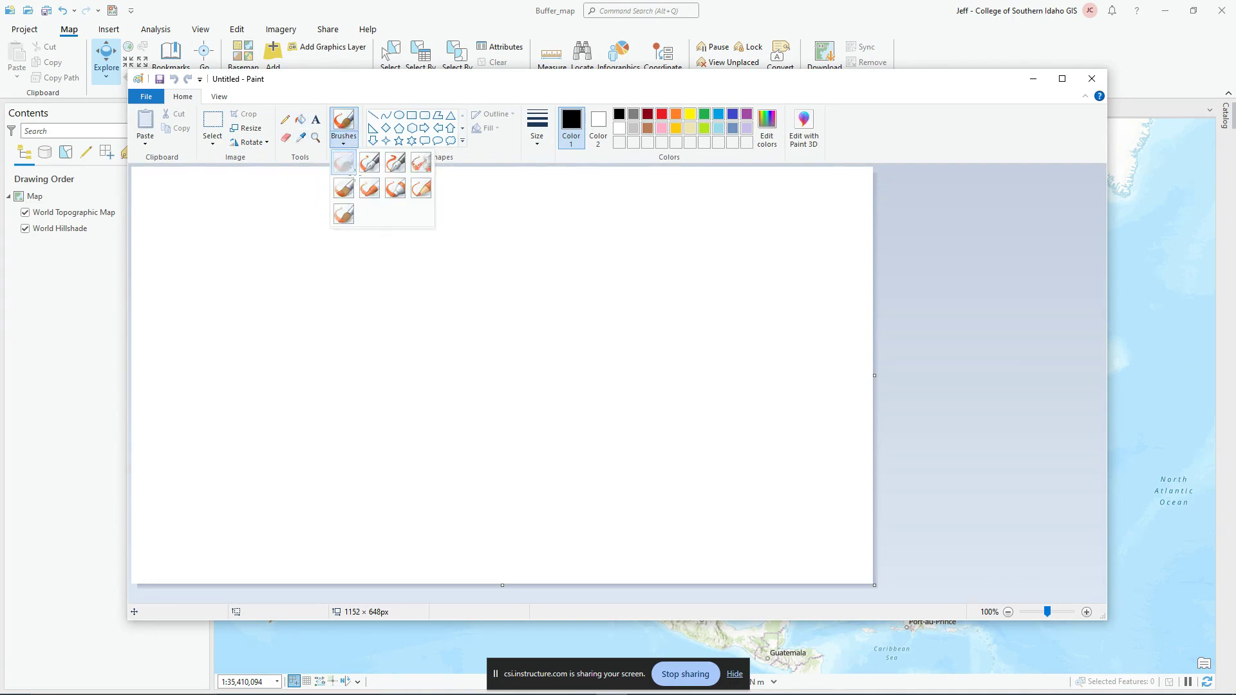
click(344, 162)
click(661, 114)
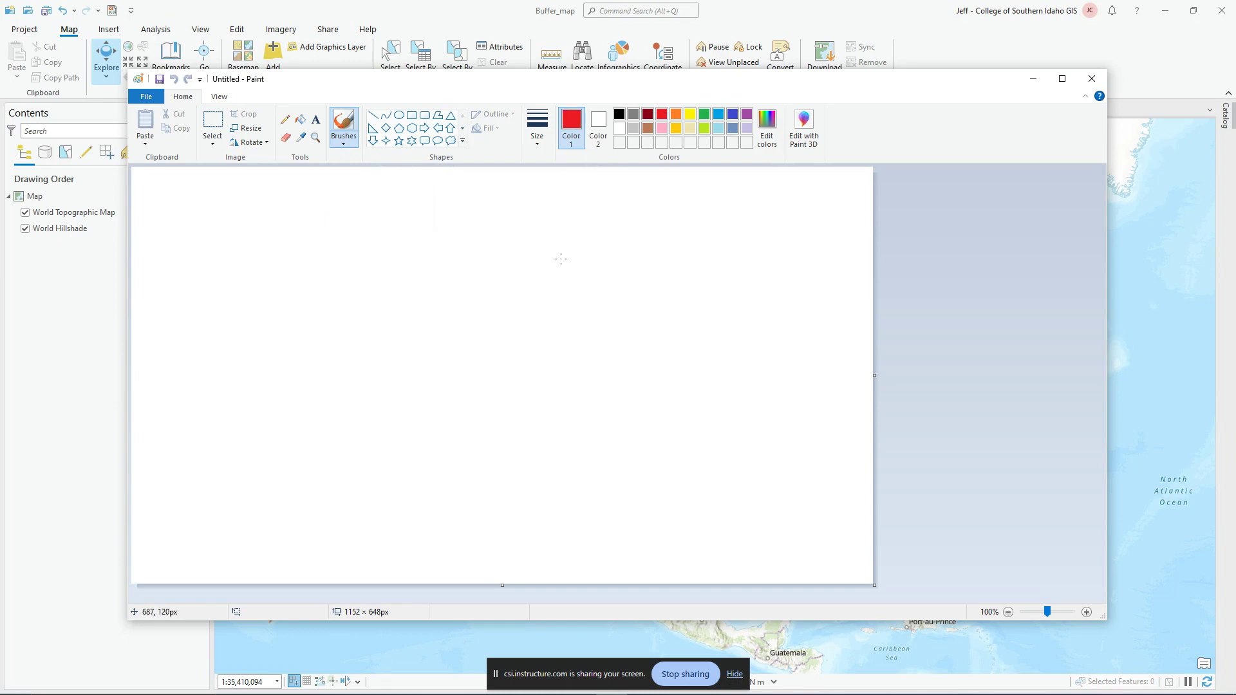
drag(460, 336, 459, 333)
drag(653, 393, 650, 390)
click(333, 125)
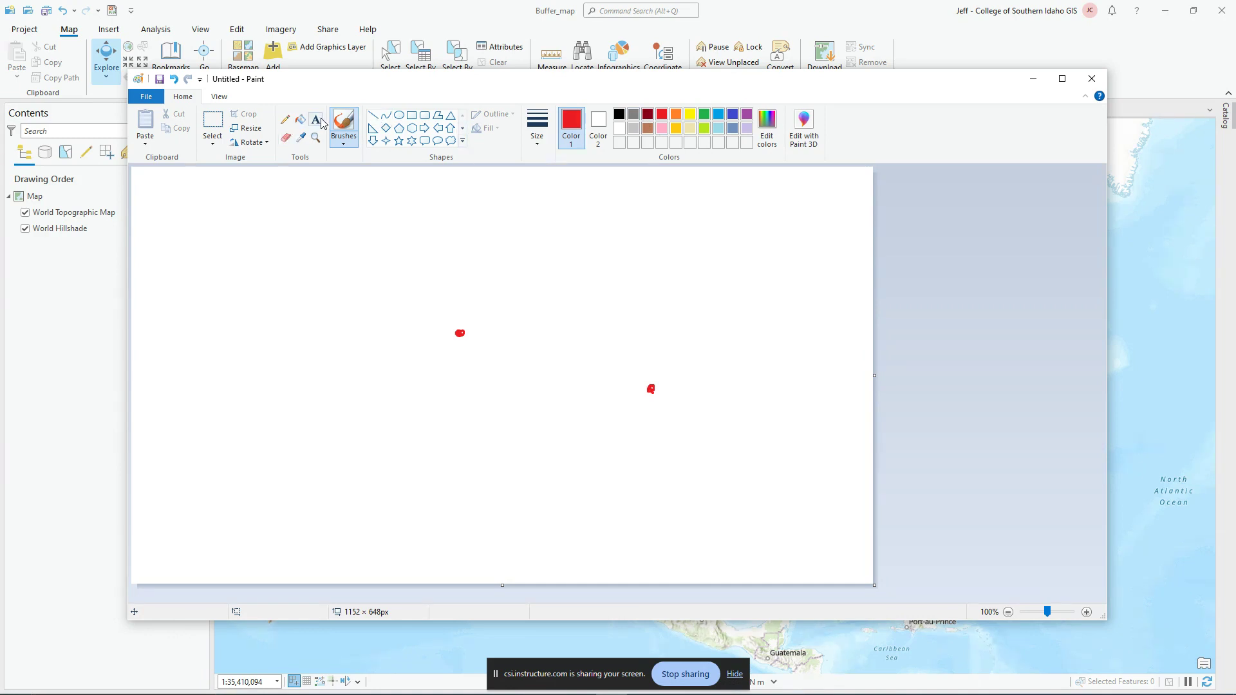
- Draw black ellipse outlines around the two red dots, about 216 × 190 px for the left one and 70 × 60 px for the right one
click(400, 119)
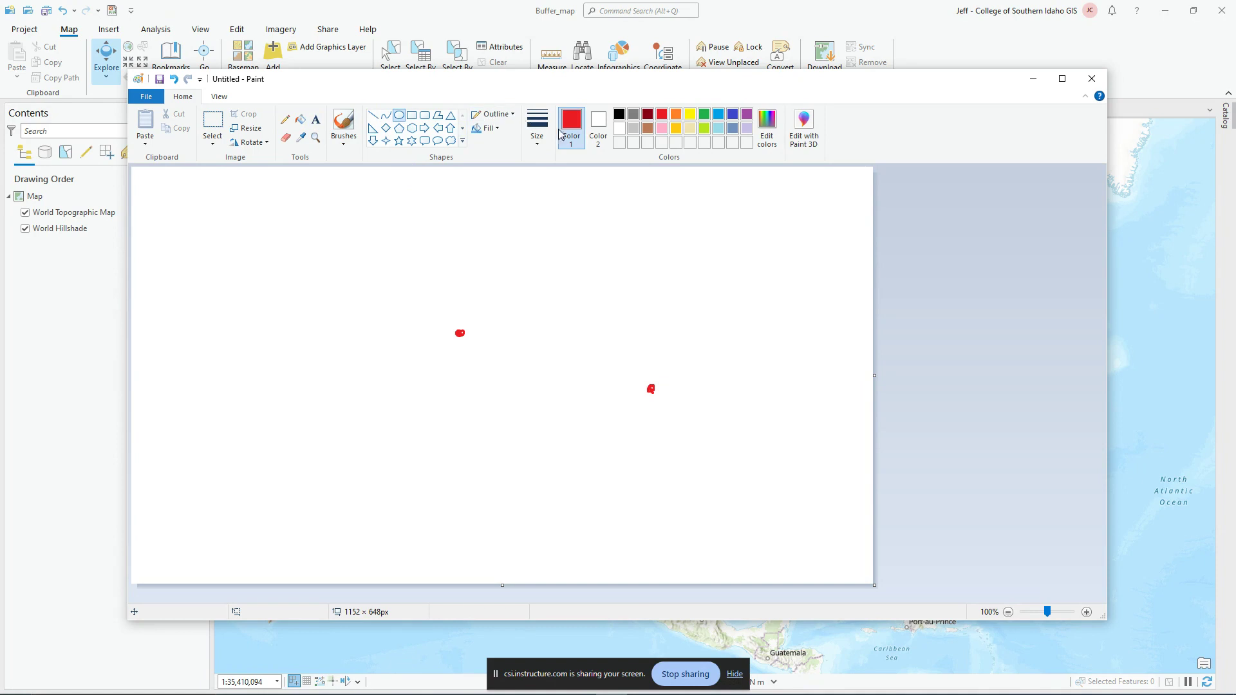
click(618, 115)
mouse_move(386, 273)
mouse_down()
mouse_move(427, 325)
mouse_move(526, 396)
mouse_up()
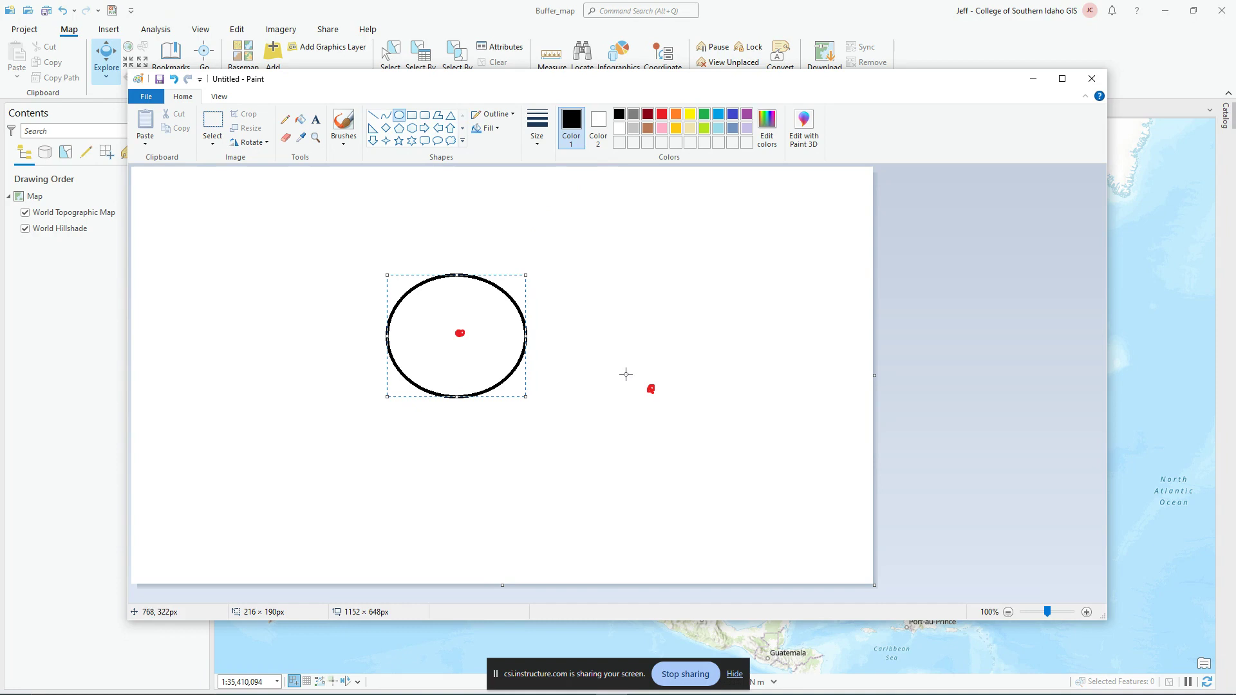
drag(625, 373, 671, 413)
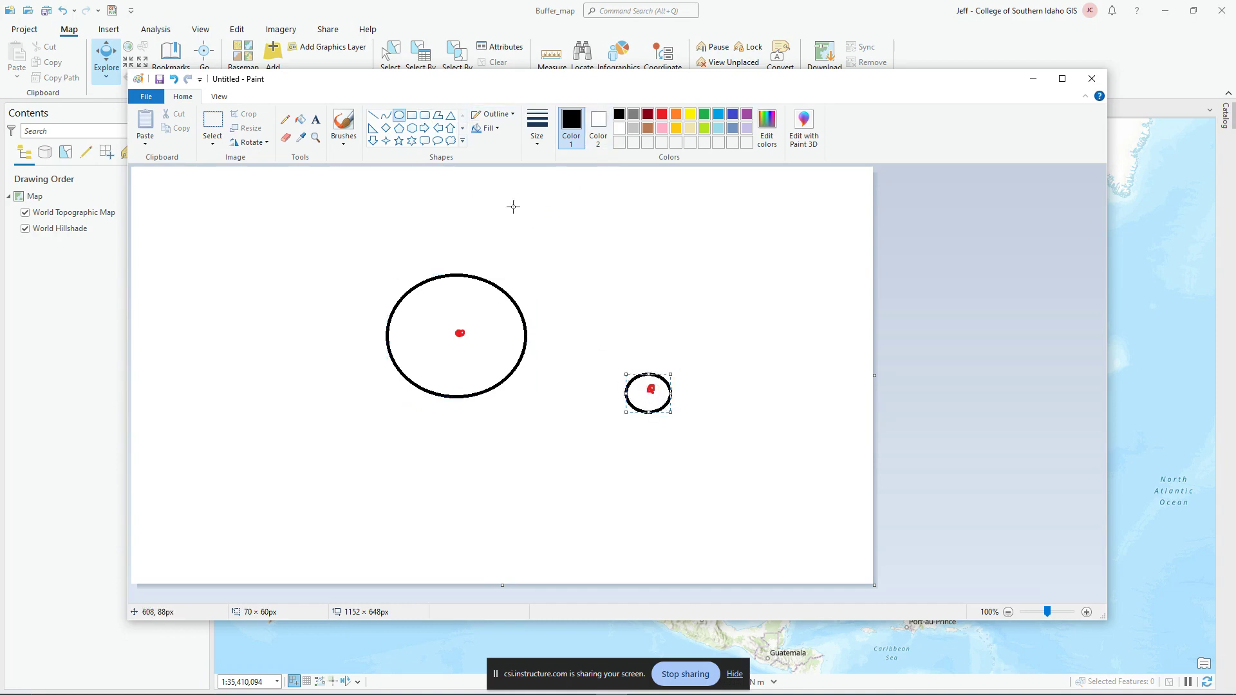
- Paint a third red dot below the large black circle with the standard brush
click(344, 126)
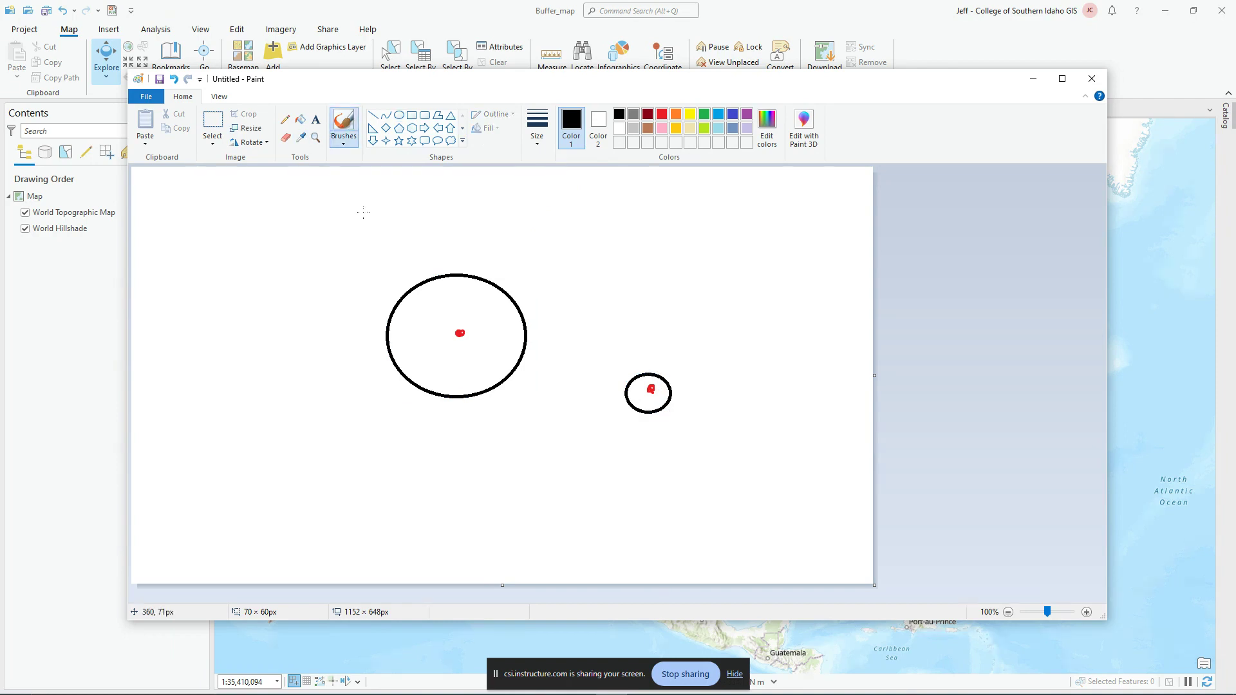
click(662, 114)
click(344, 142)
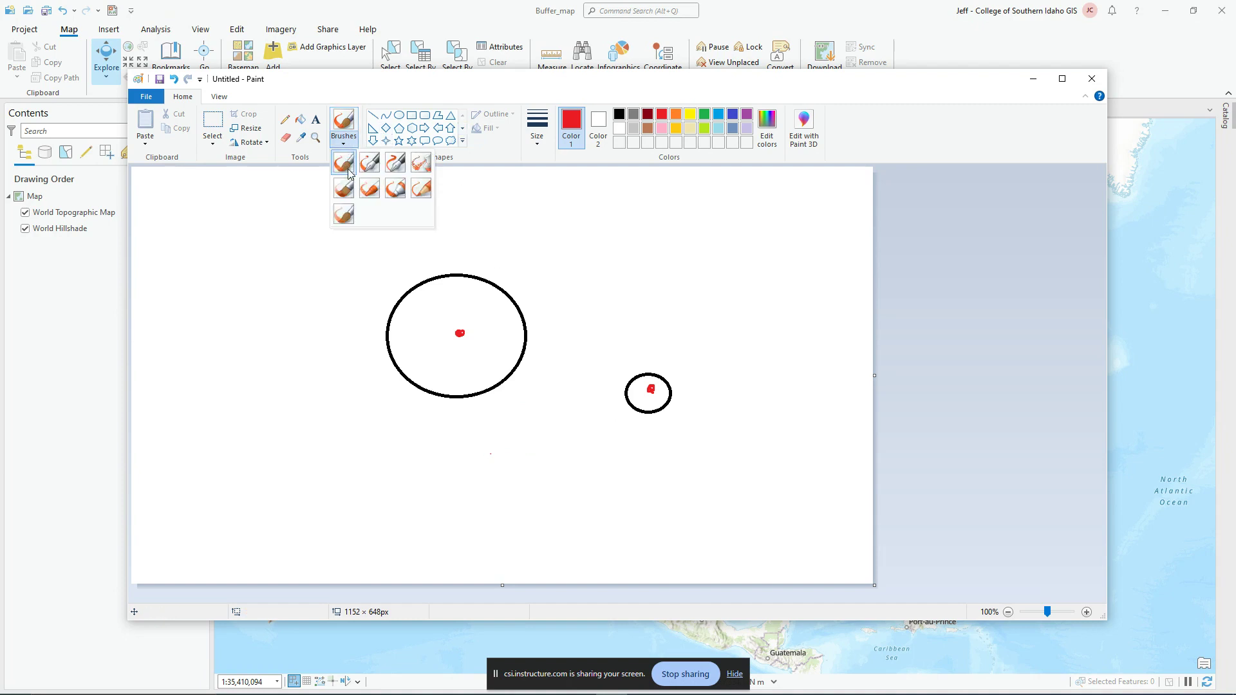
click(493, 453)
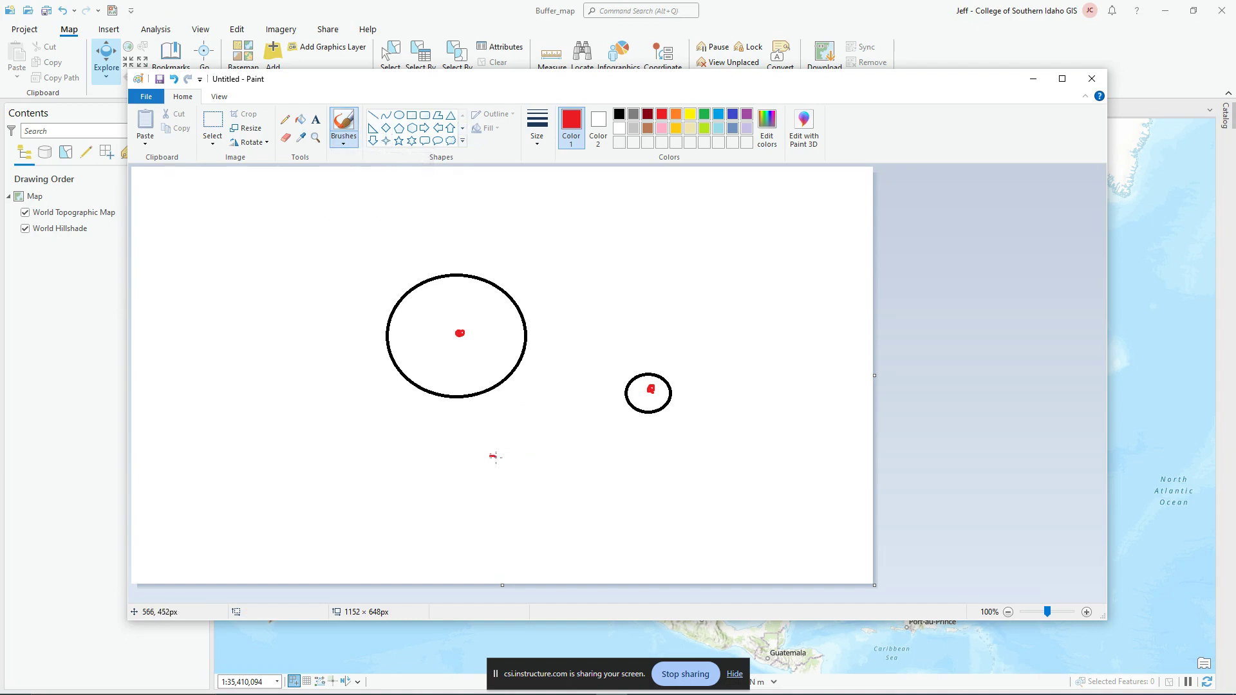
drag(491, 455, 496, 460)
- Draw a black ellipse of about 280 × 271 px around the third red dot, overlapping the upper circle, and centre it on the dot
click(399, 115)
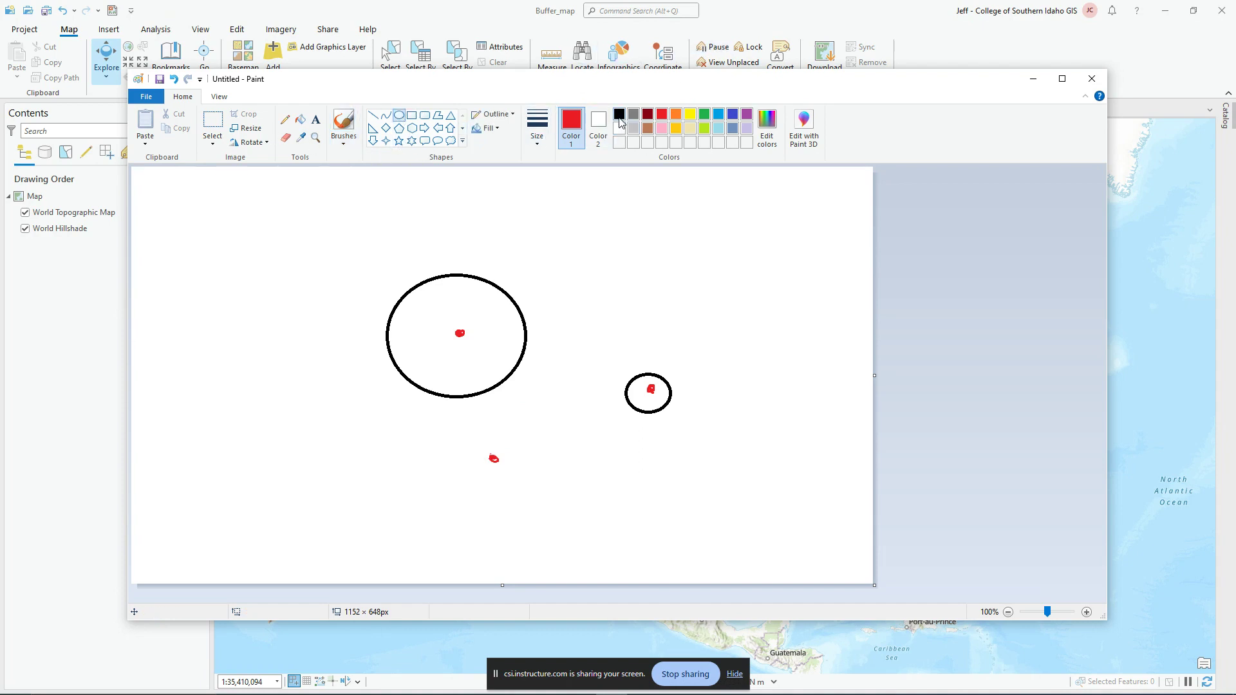
click(620, 116)
drag(383, 379, 564, 553)
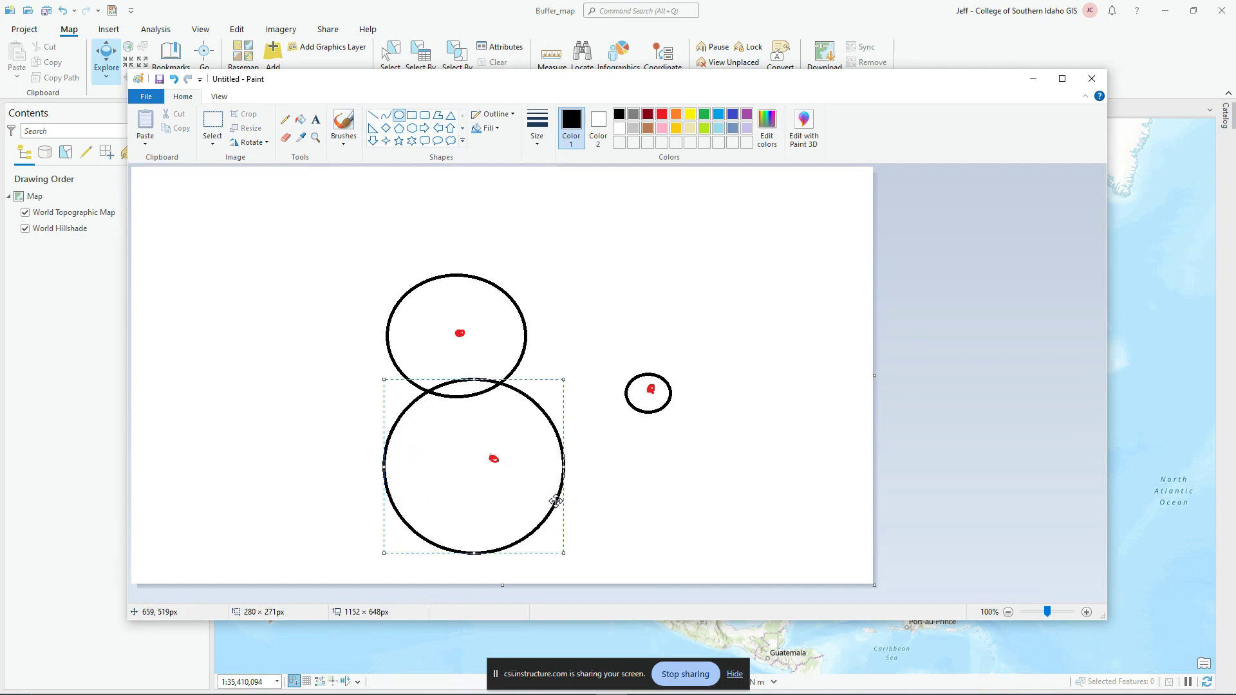
drag(556, 500, 575, 493)
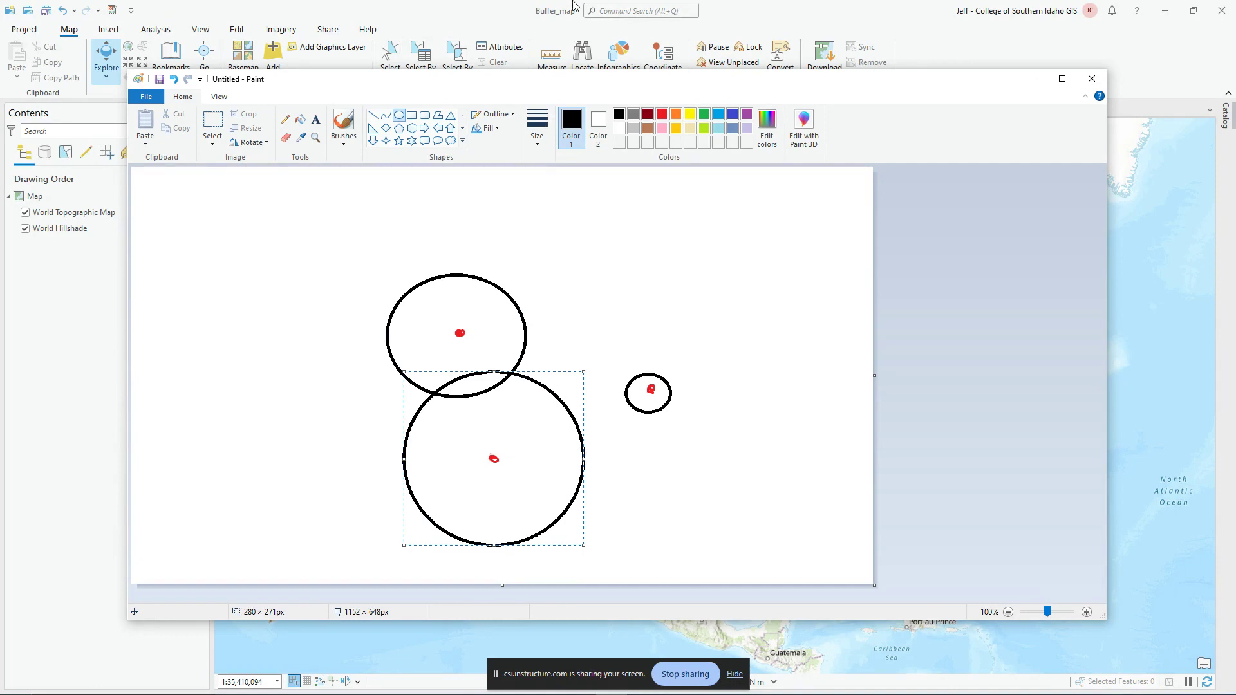
- Switch to ArcGIS Pro and add the USCities_New.shp shapefile from the project's CitiesNew folder to the map
click(1033, 78)
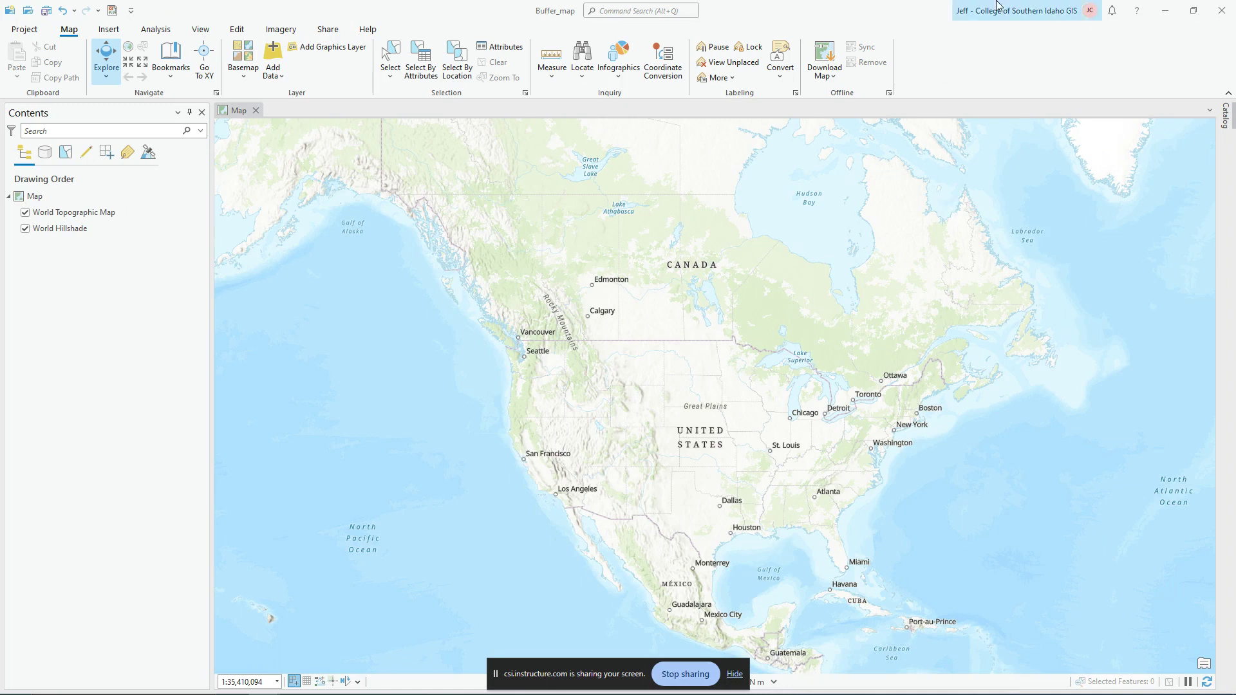
click(1229, 122)
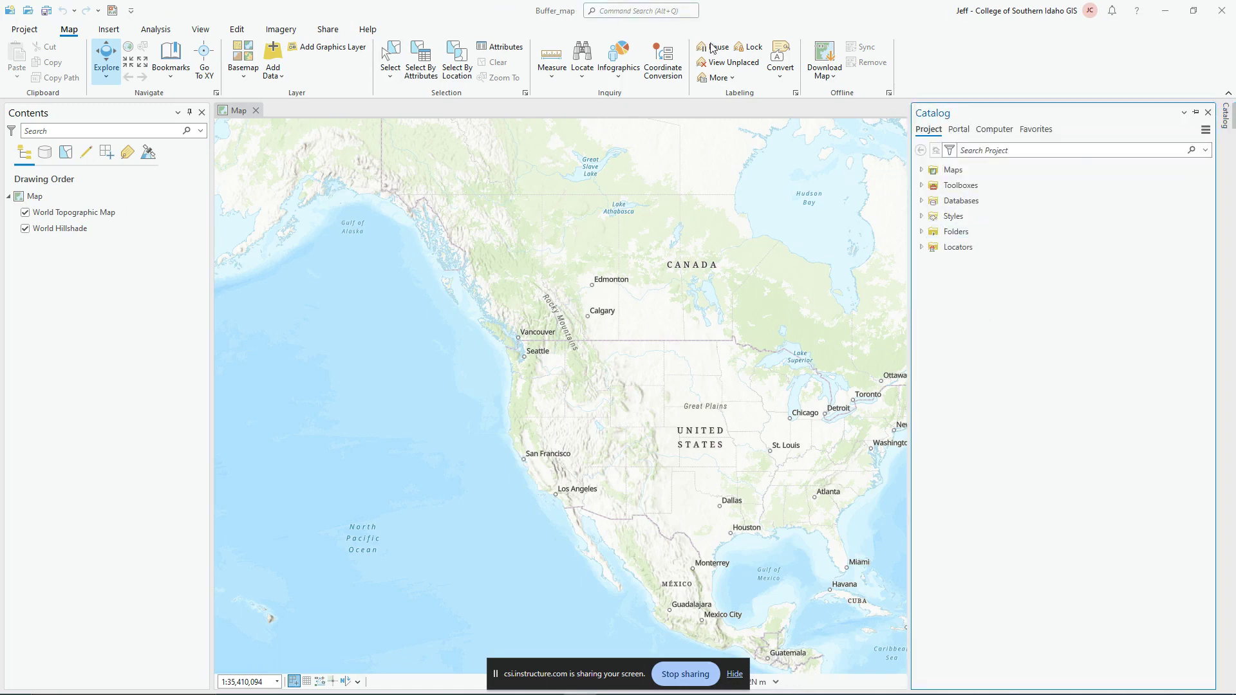
click(922, 232)
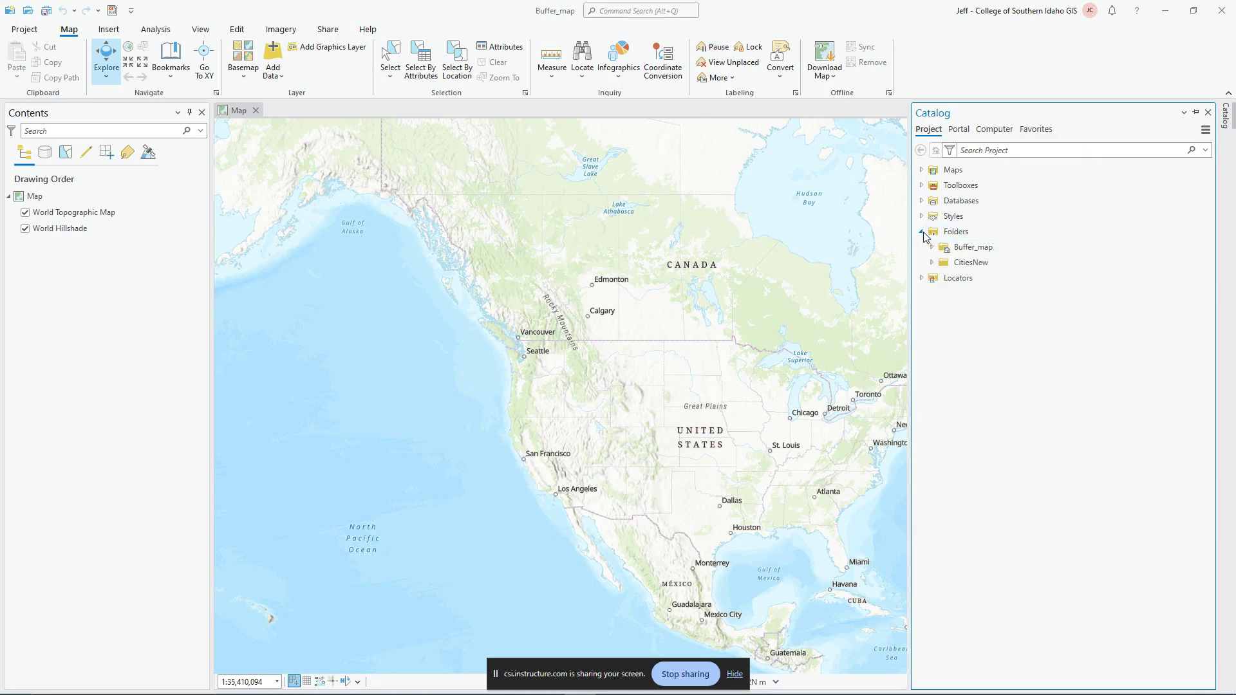
click(931, 262)
click(992, 280)
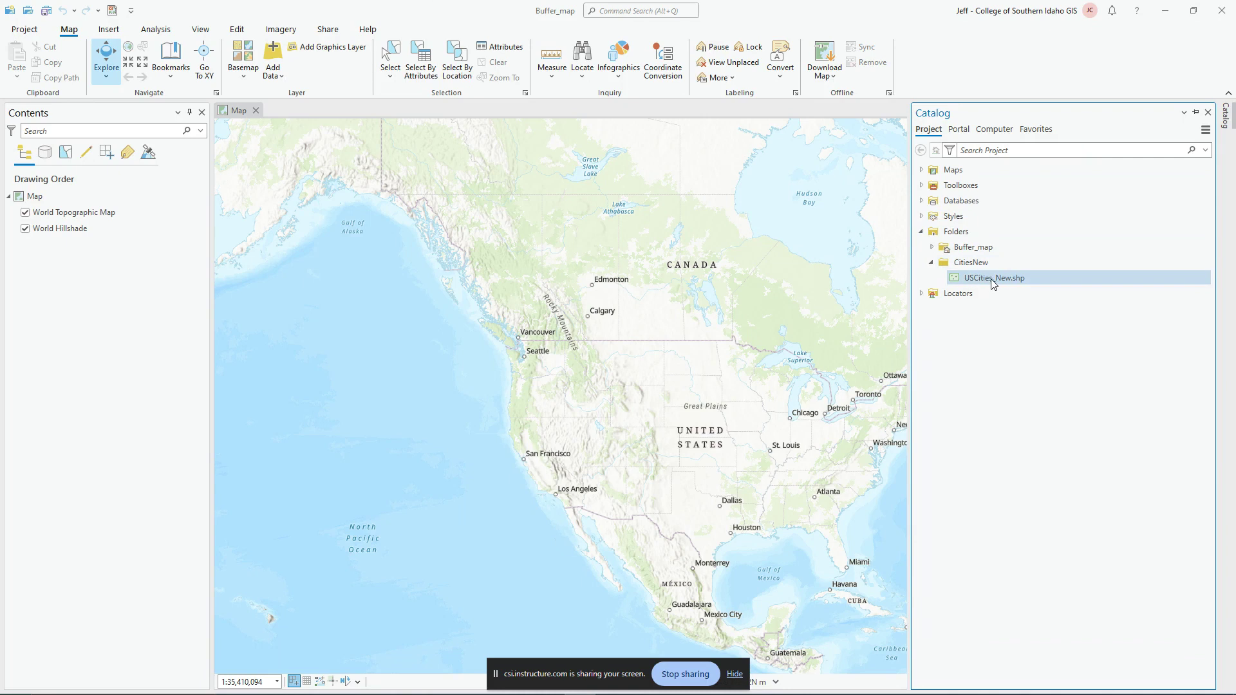
drag(995, 281, 729, 299)
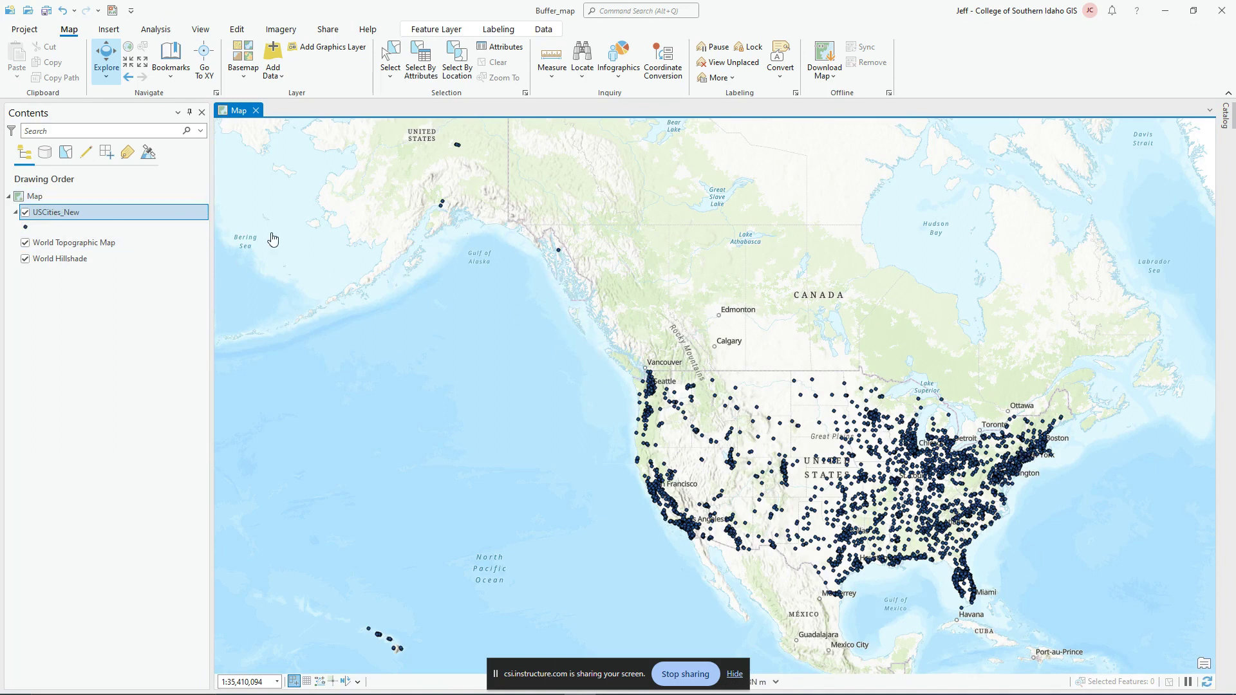
- Examine the attribute table of the USCities_New layer, then close it
right_click(85, 218)
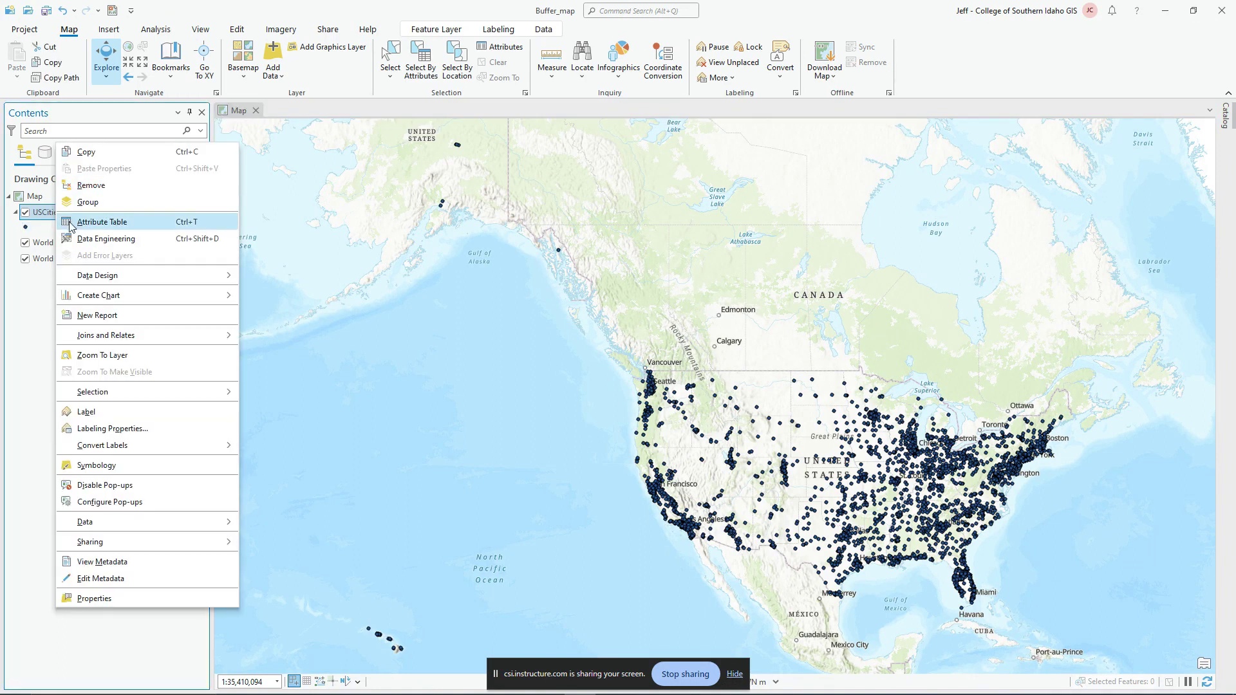
click(71, 223)
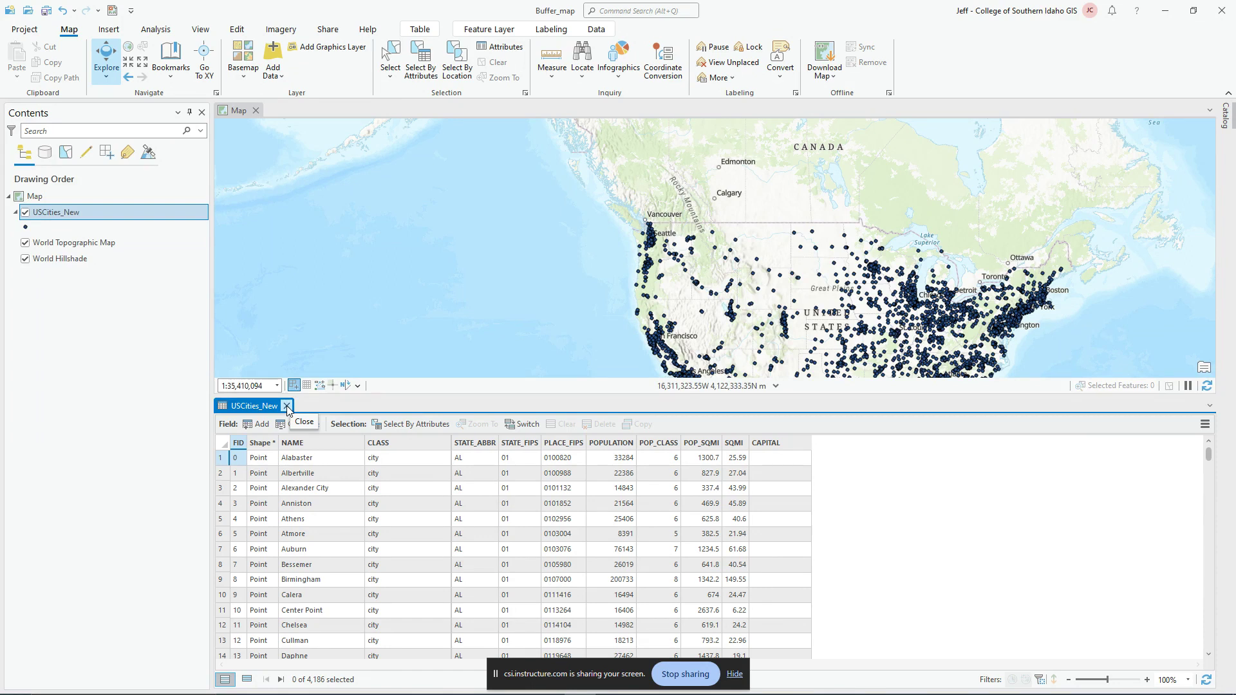
click(286, 407)
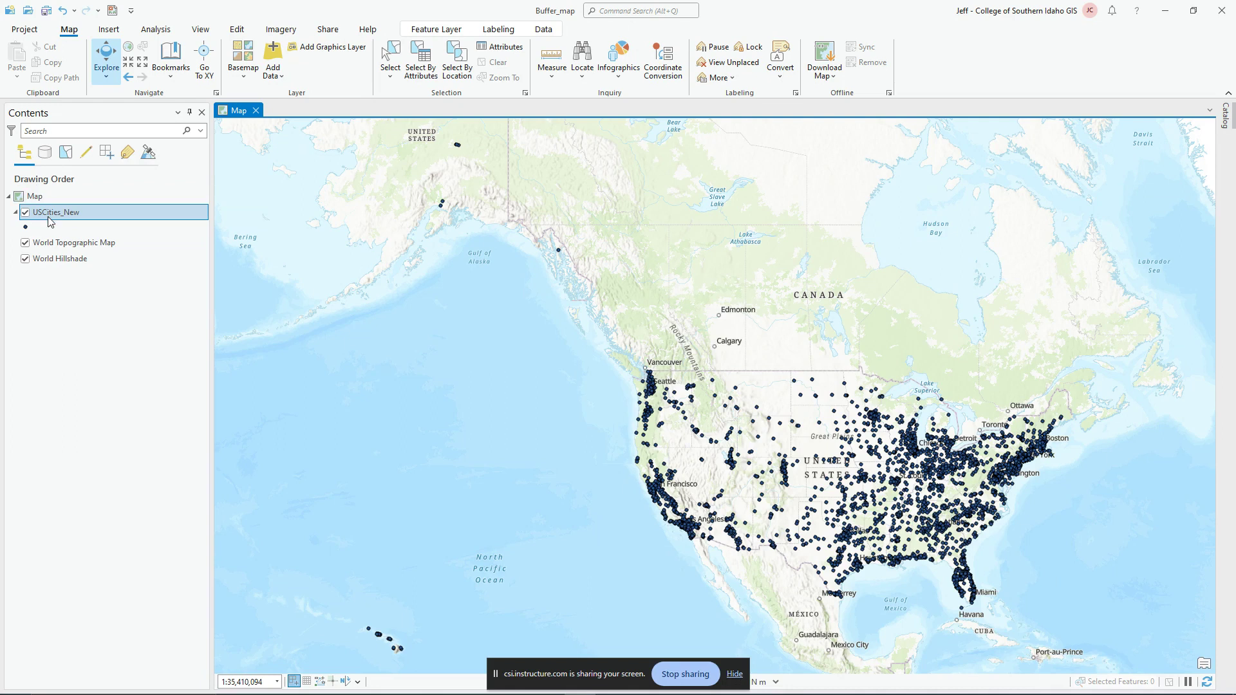
- Start a feature export of the USCities_New layer and name the output feature class SFKC
right_click(53, 219)
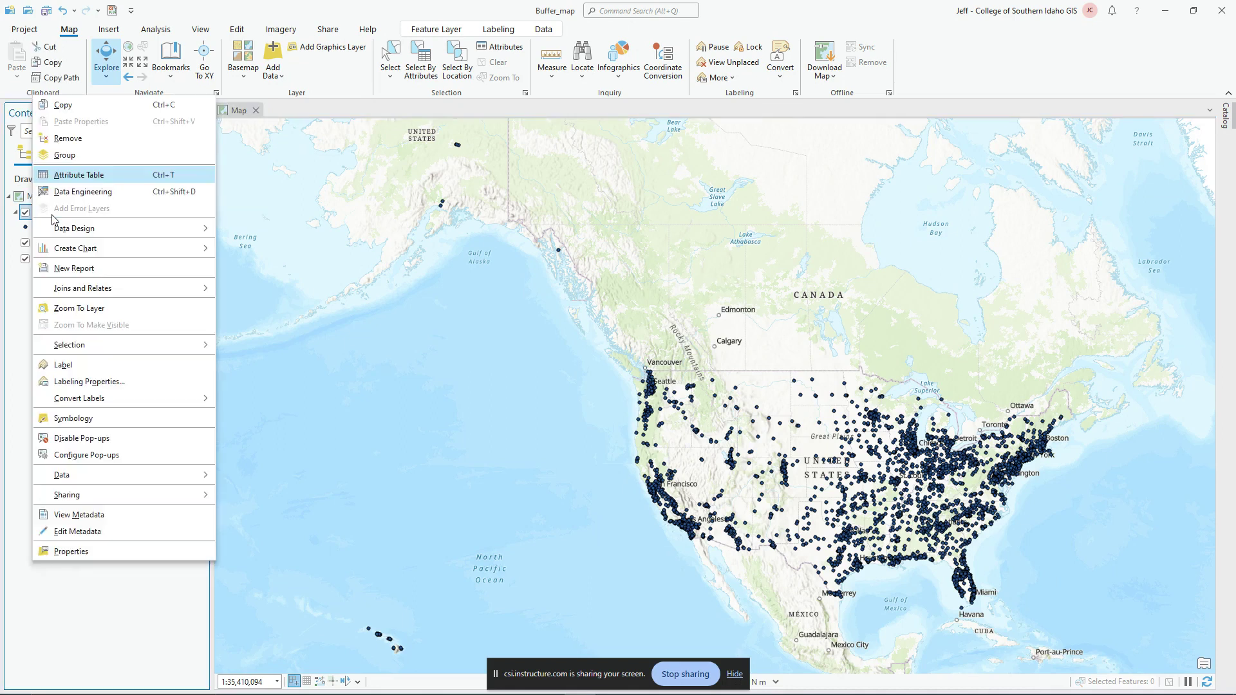
mouse_move(112, 484)
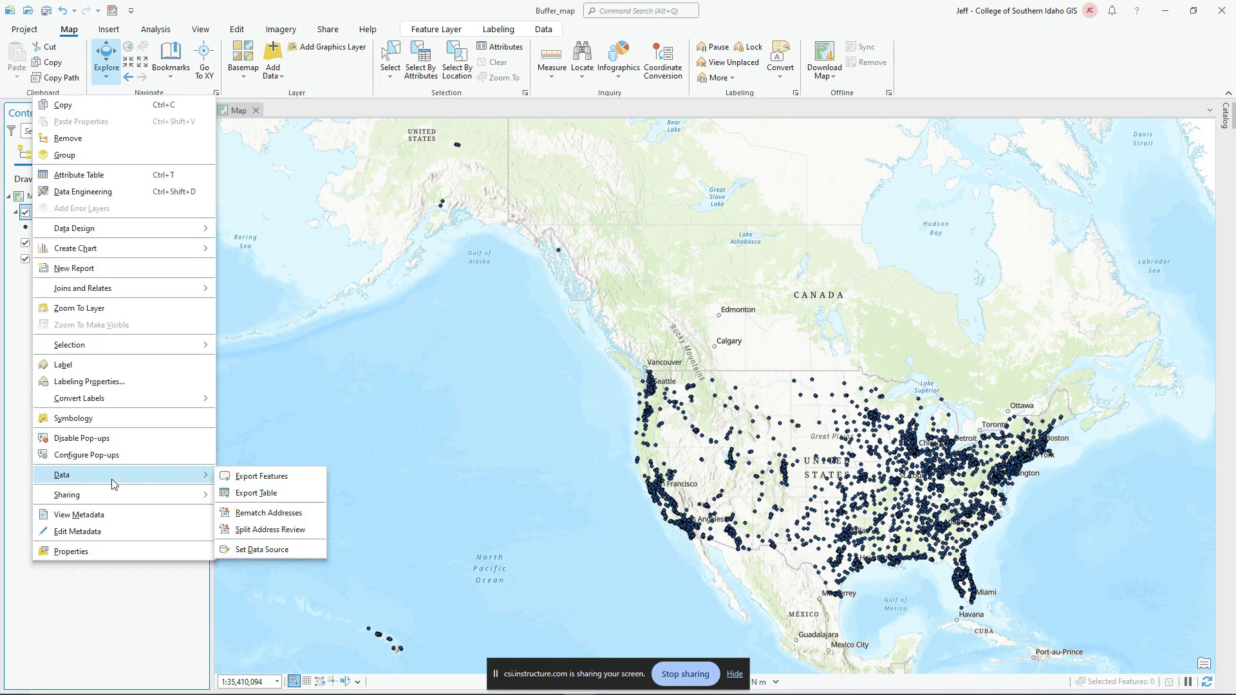
click(265, 482)
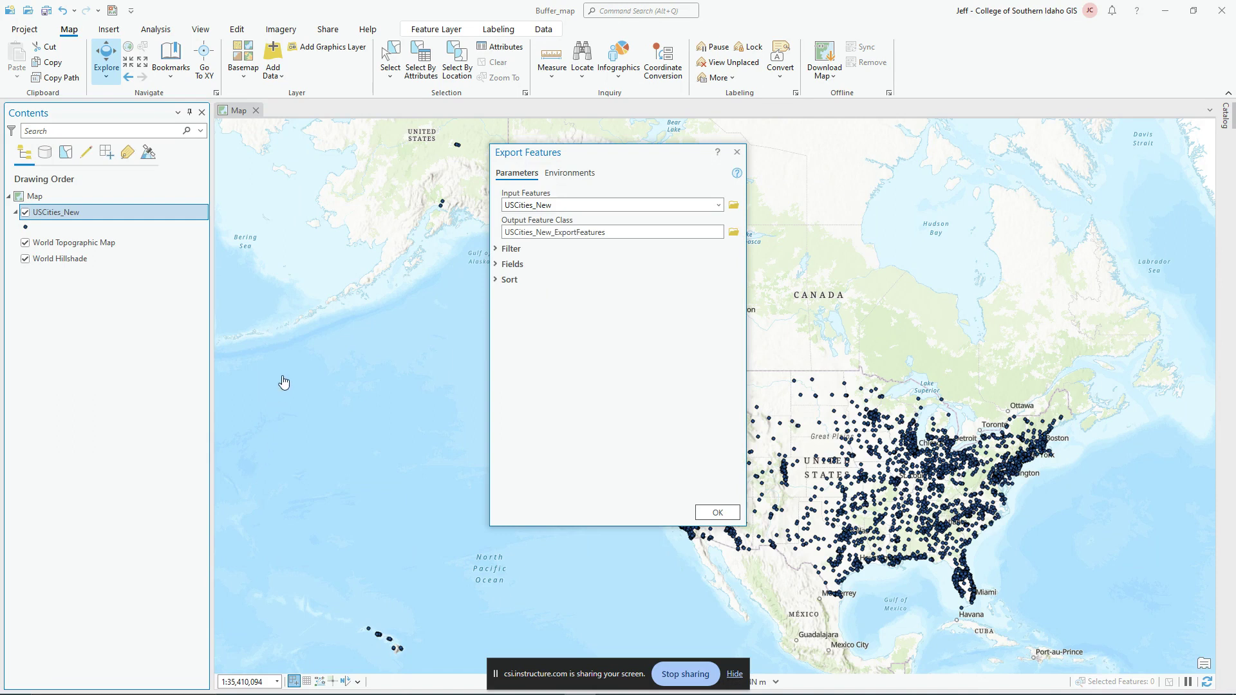
click(556, 235)
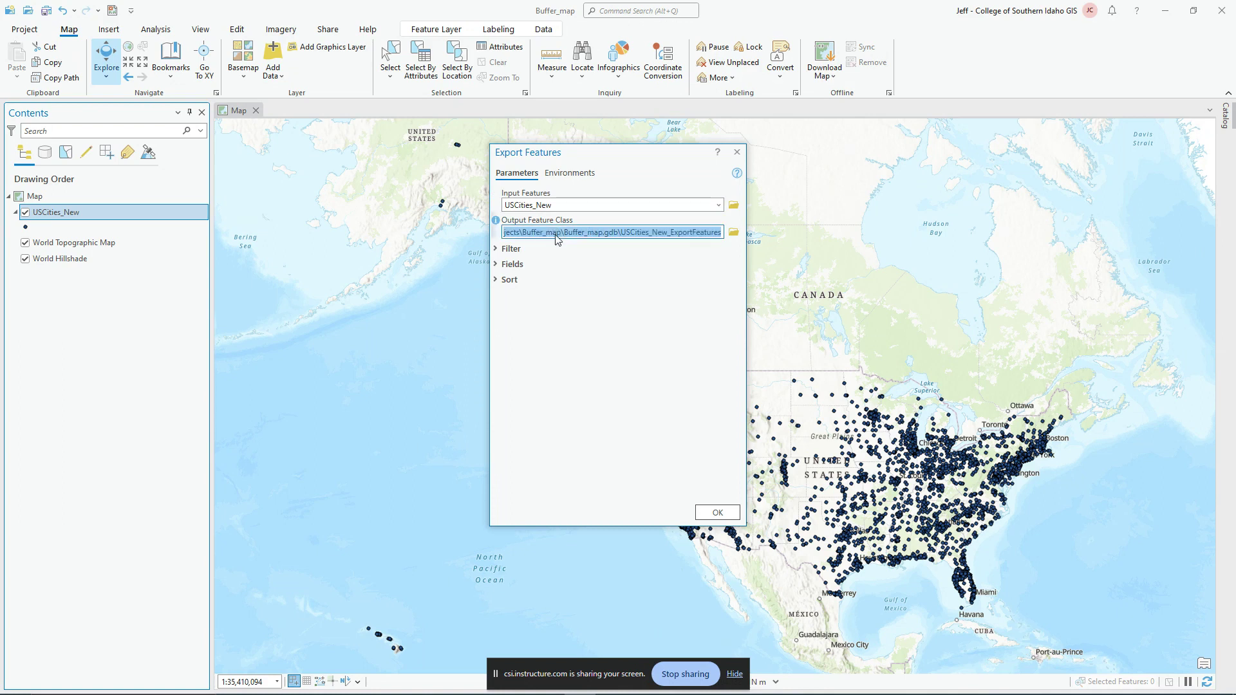
text(SFKC)
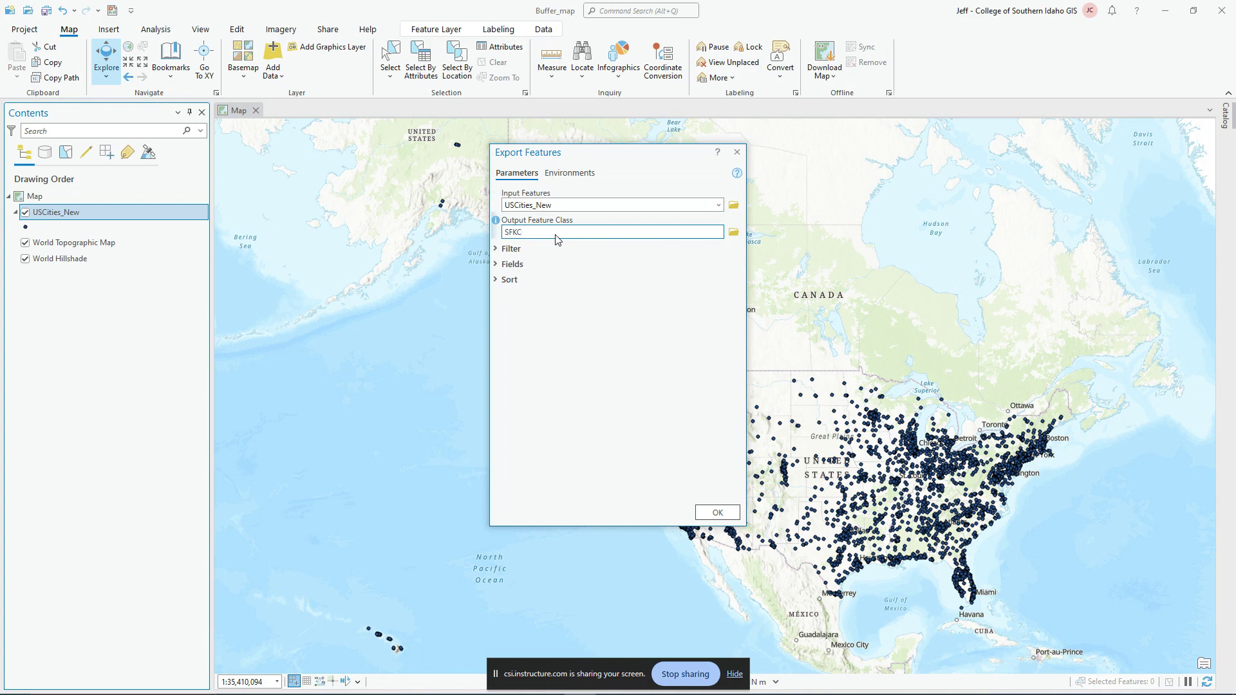
- Filter the export with a clause where NAME is equal to San Francisco
click(496, 251)
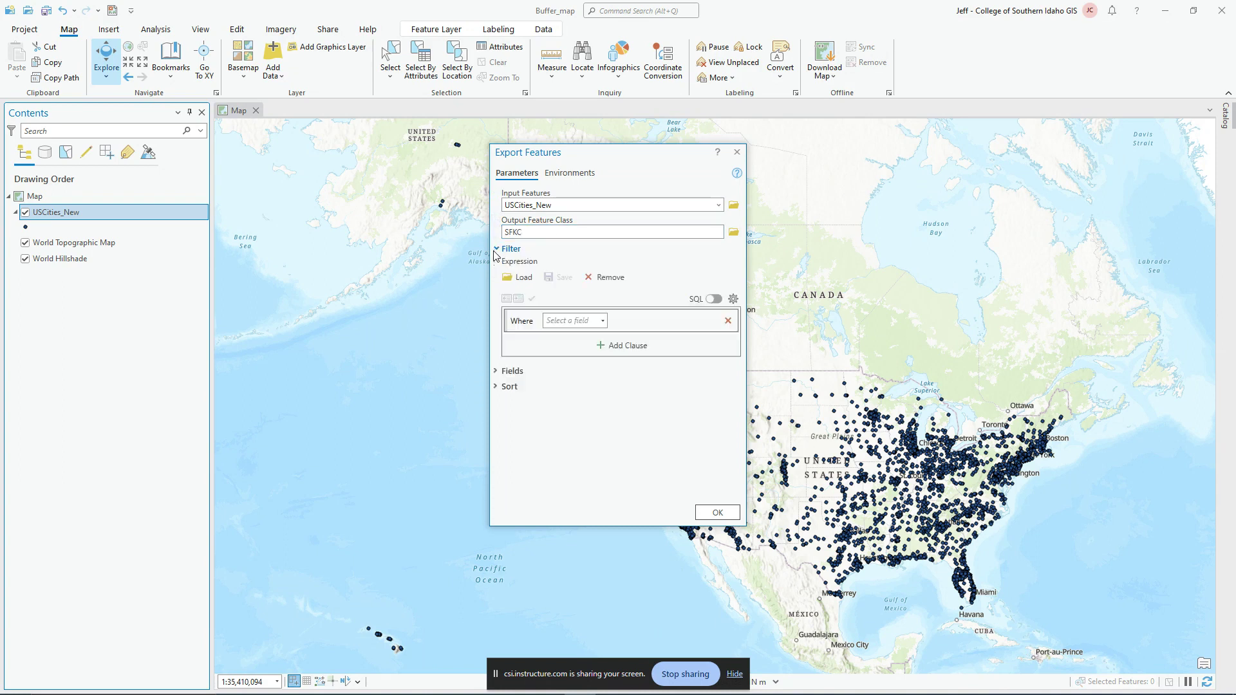
click(602, 321)
click(602, 321)
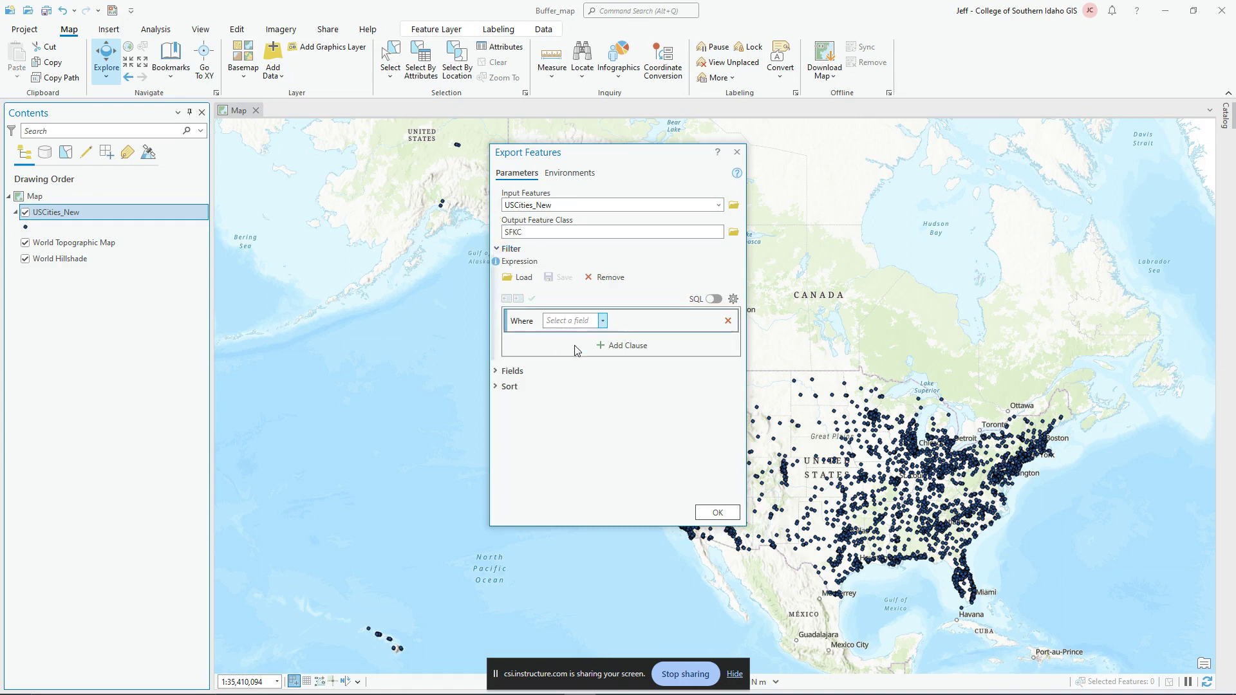
click(713, 321)
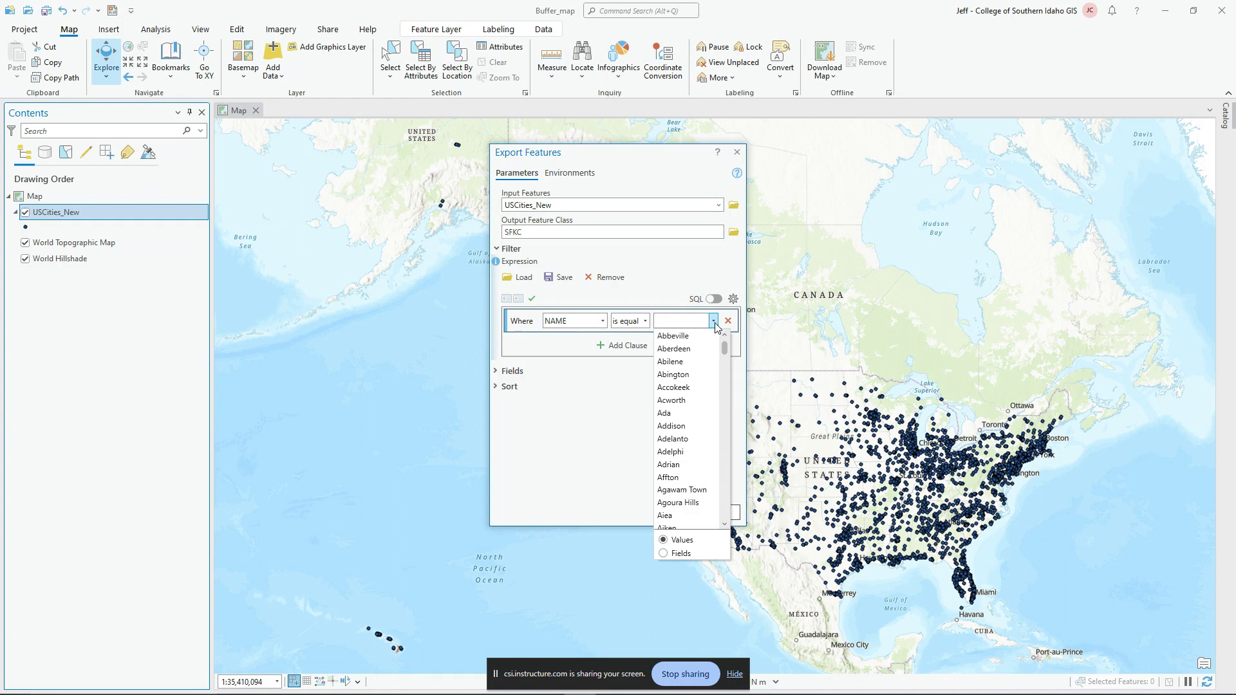
text(San )
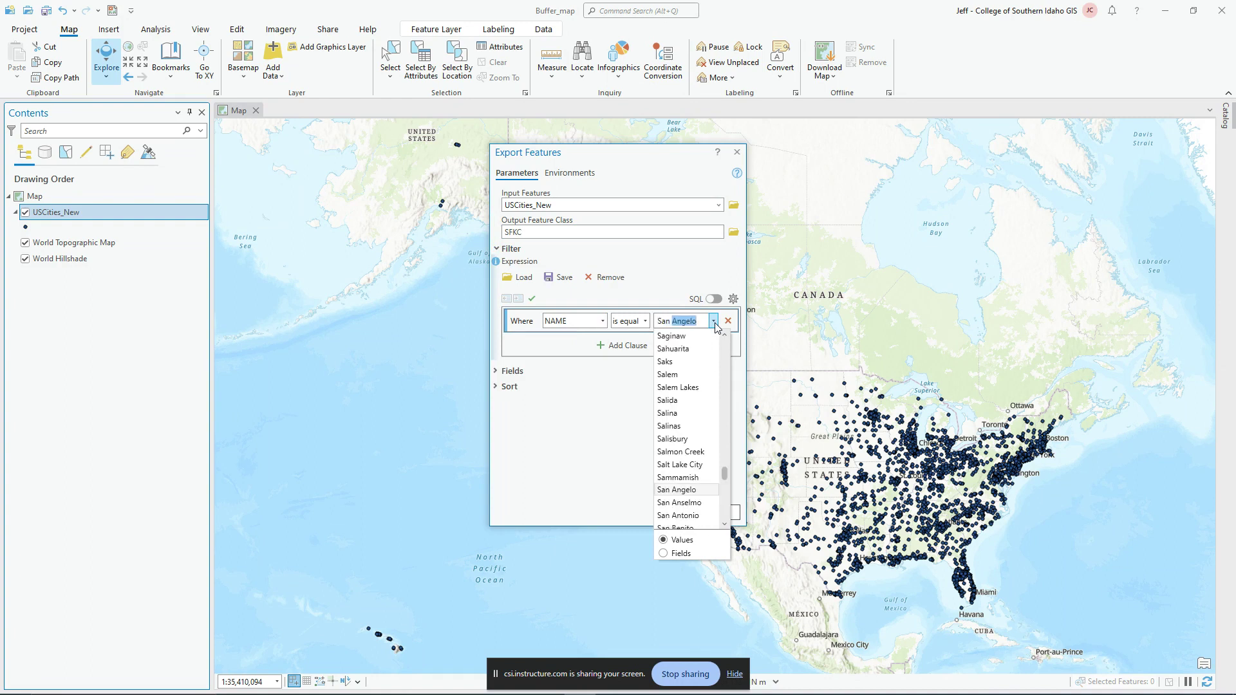
text(Francisc)
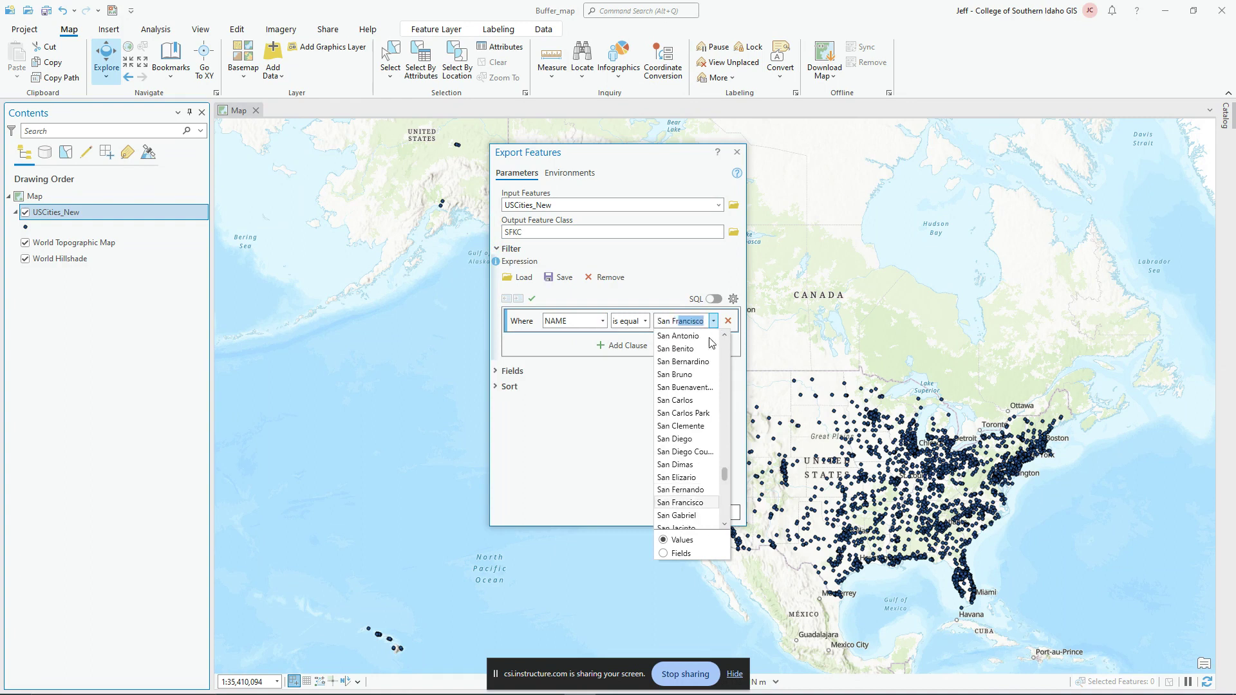
click(683, 503)
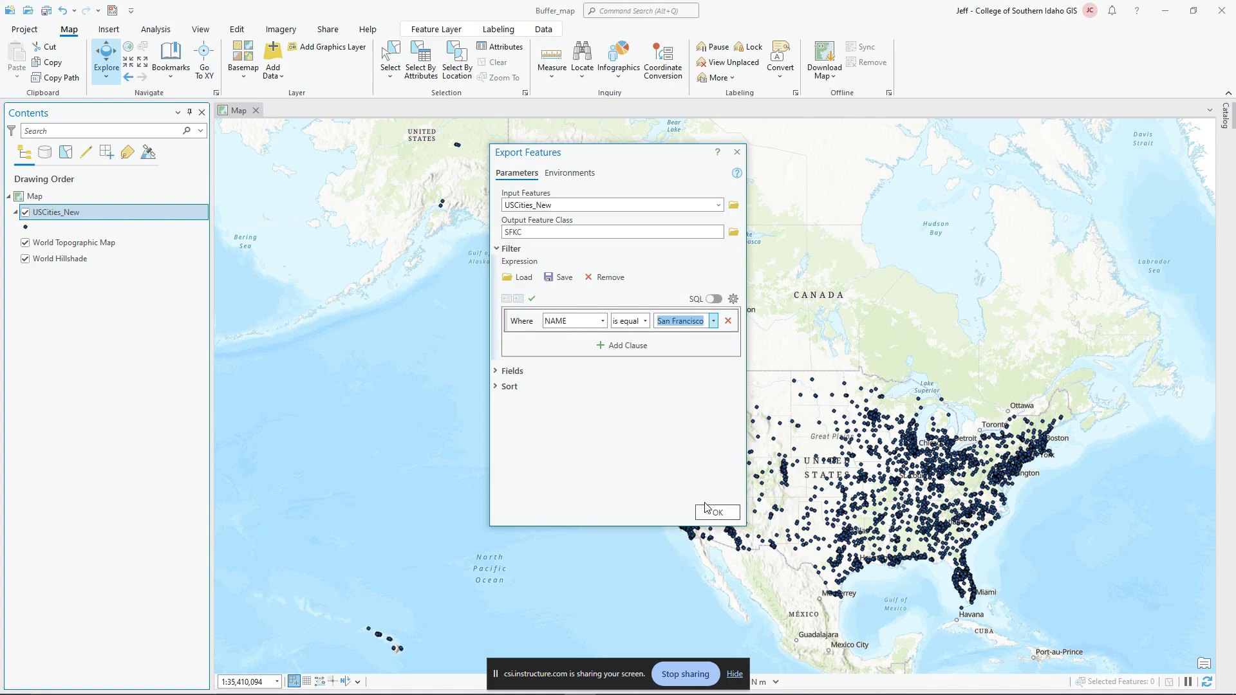
- Add a second filter clause joined with Or, where NAME is equal to Kansas City
click(611, 346)
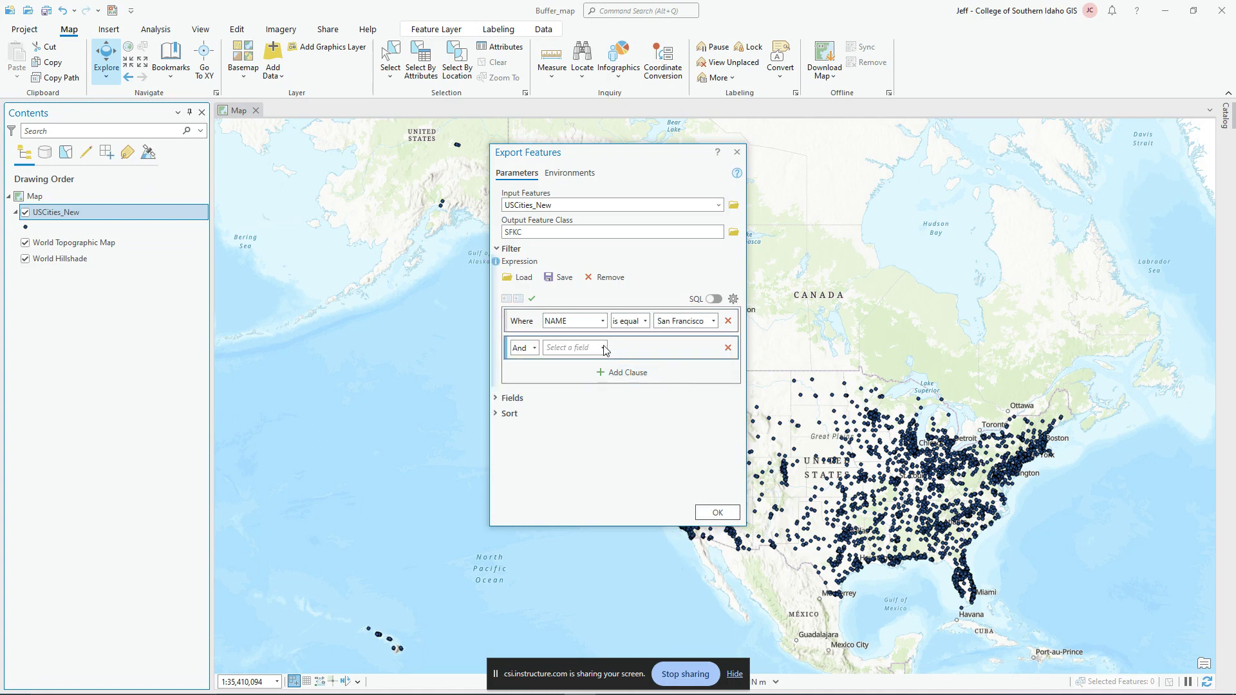
click(533, 348)
click(528, 375)
click(579, 349)
click(567, 372)
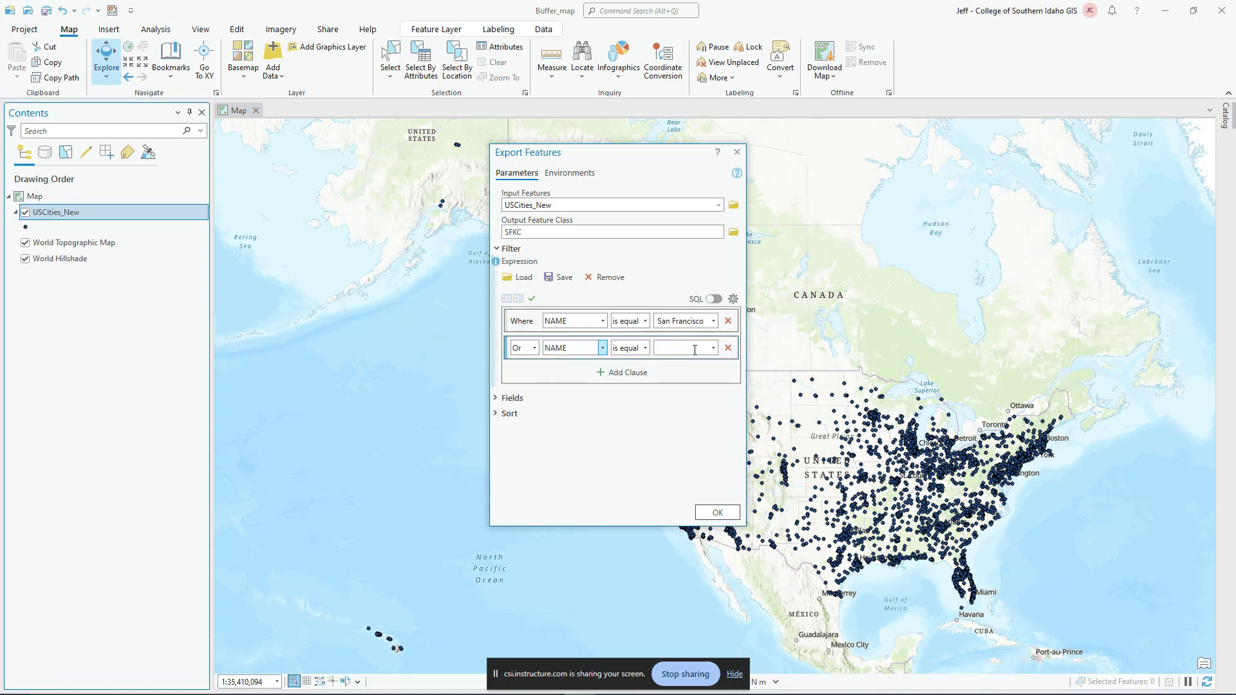
scroll(688, 351, down, 1)
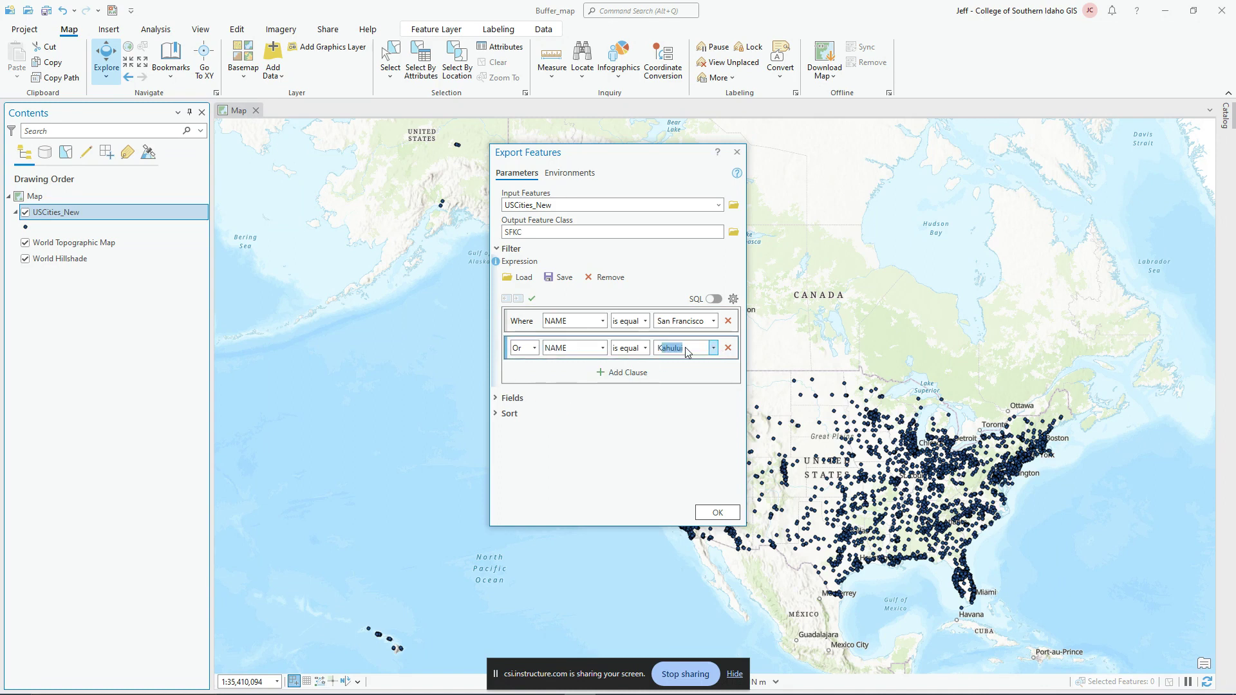
text(Kansas City)
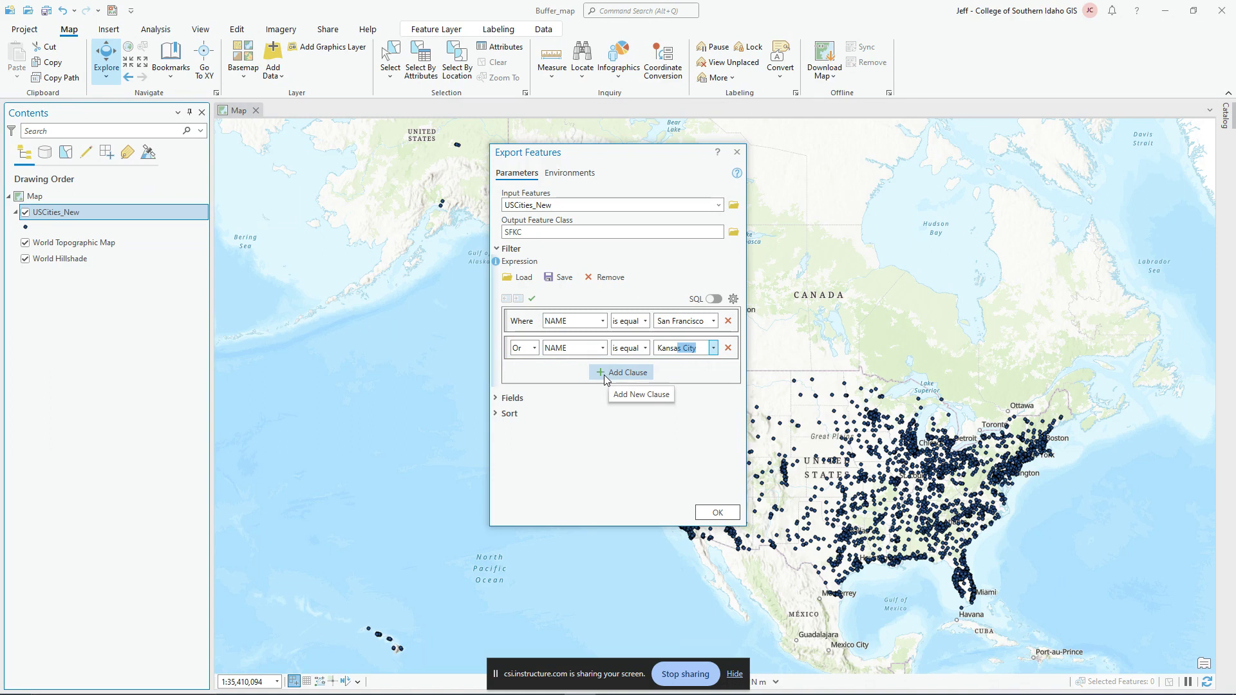
- Add a third filter clause joined with And, where STATE_ABBR is equal to MO
click(601, 374)
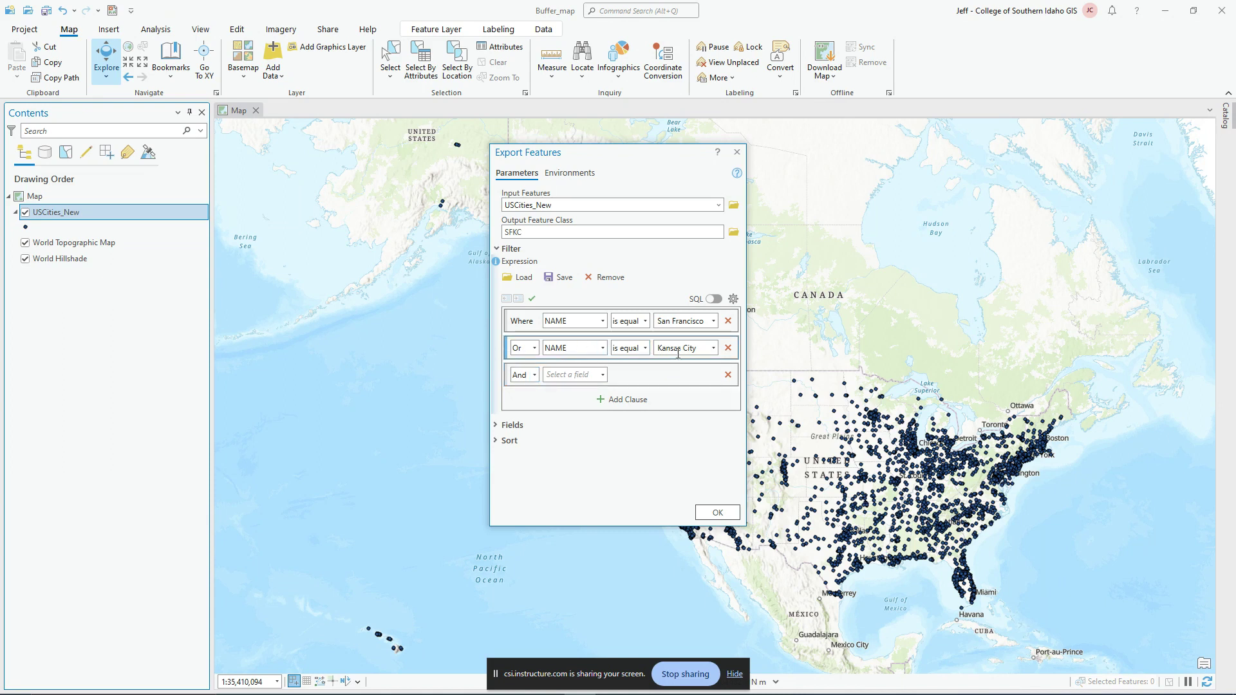
click(603, 374)
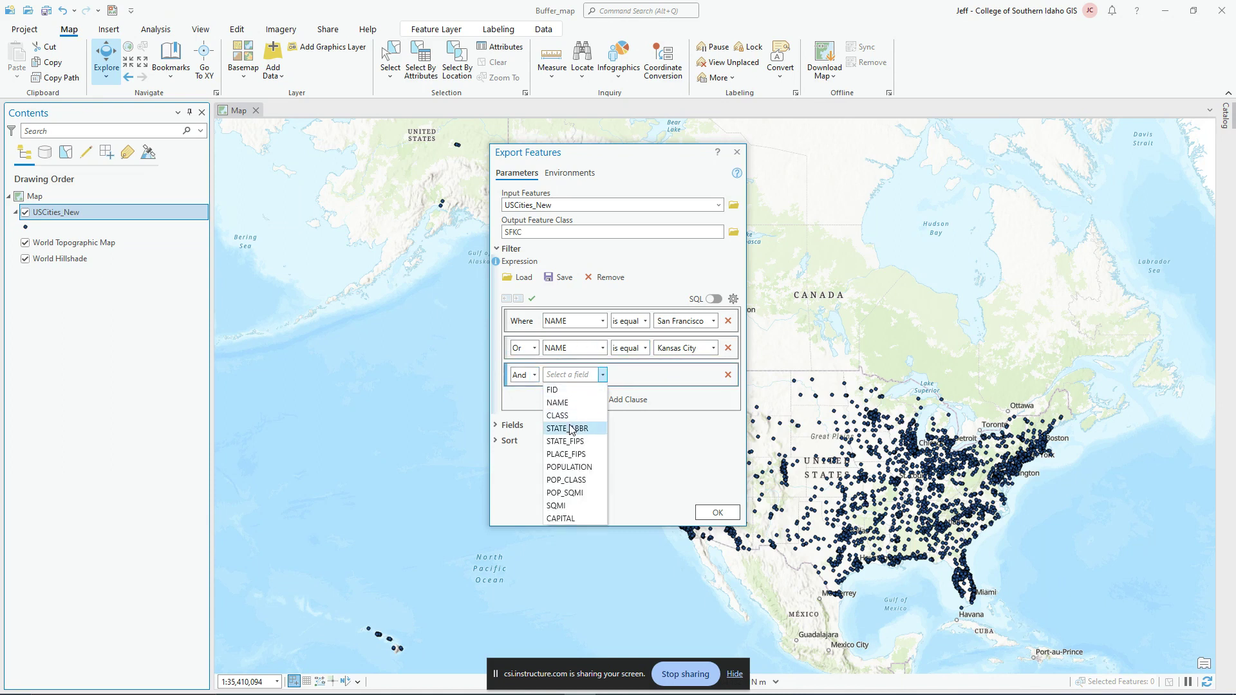
click(570, 430)
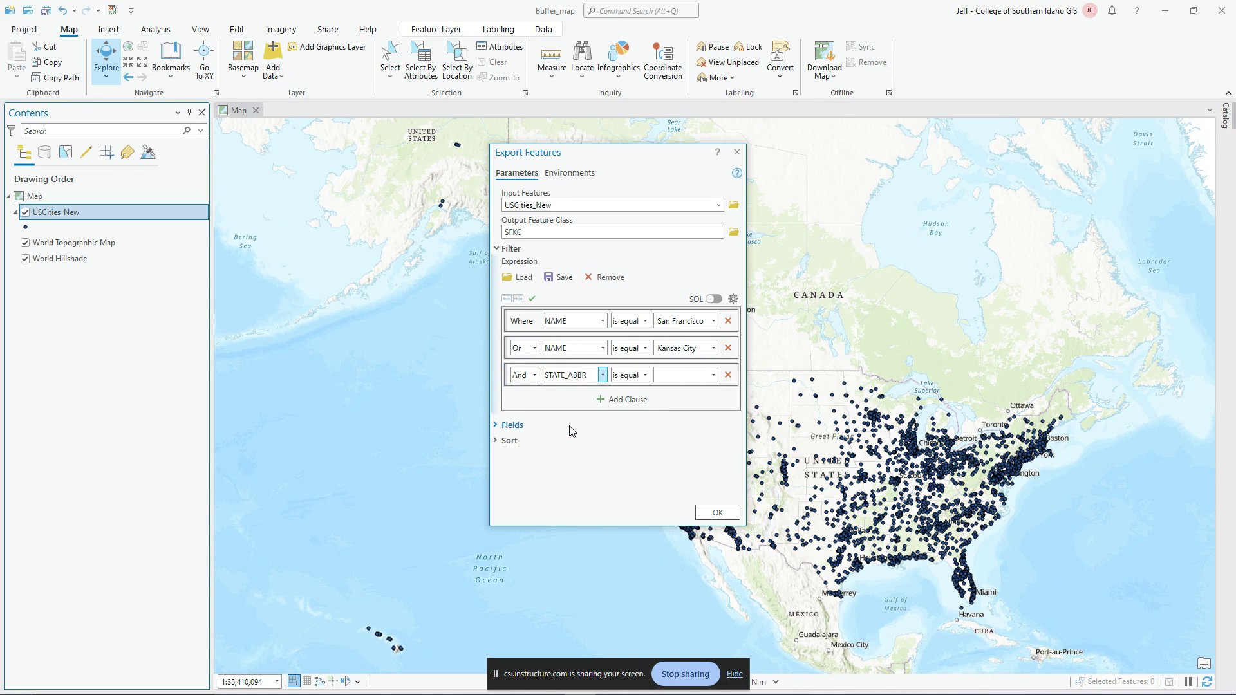
click(714, 376)
text(MO)
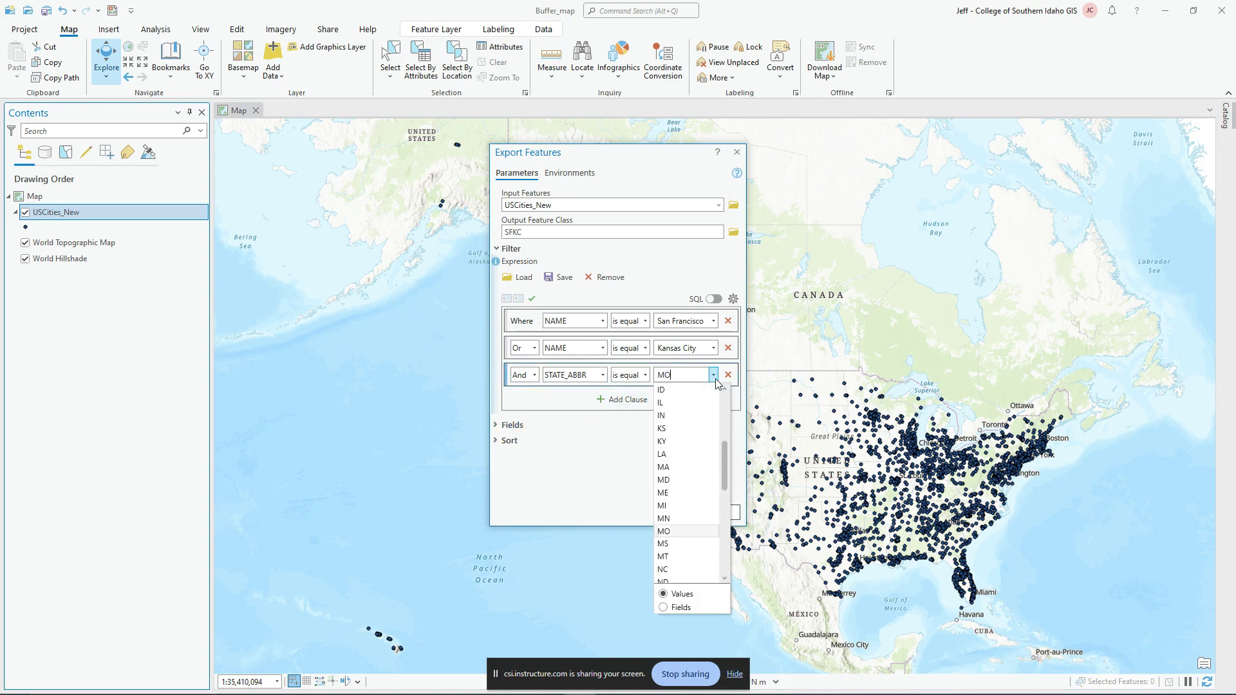
click(679, 534)
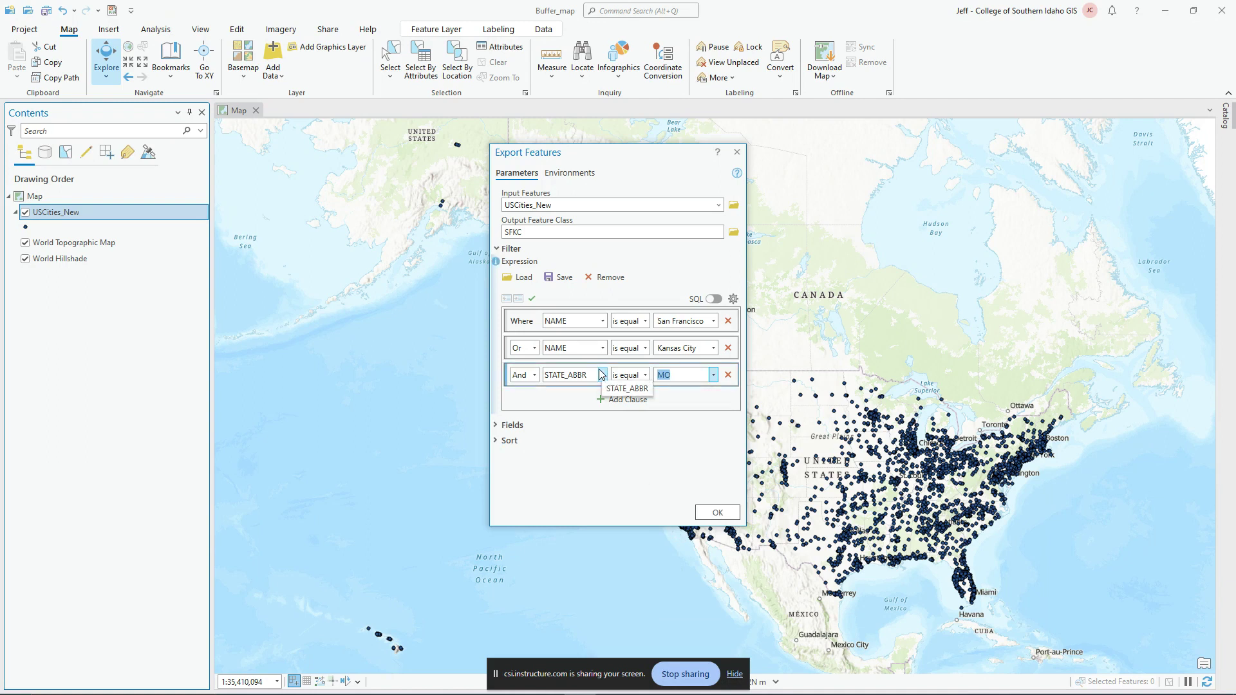
- Remove every field except NAME from the export's field map and run the export
click(496, 426)
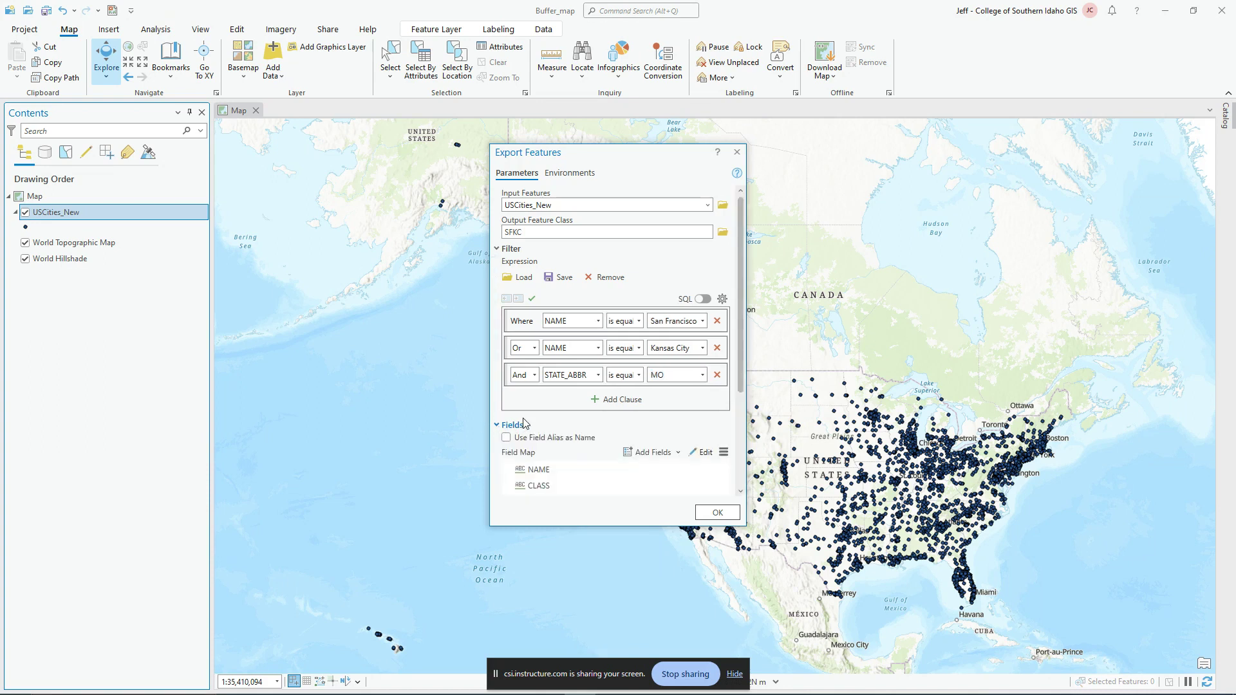
scroll(610, 483, down, 2)
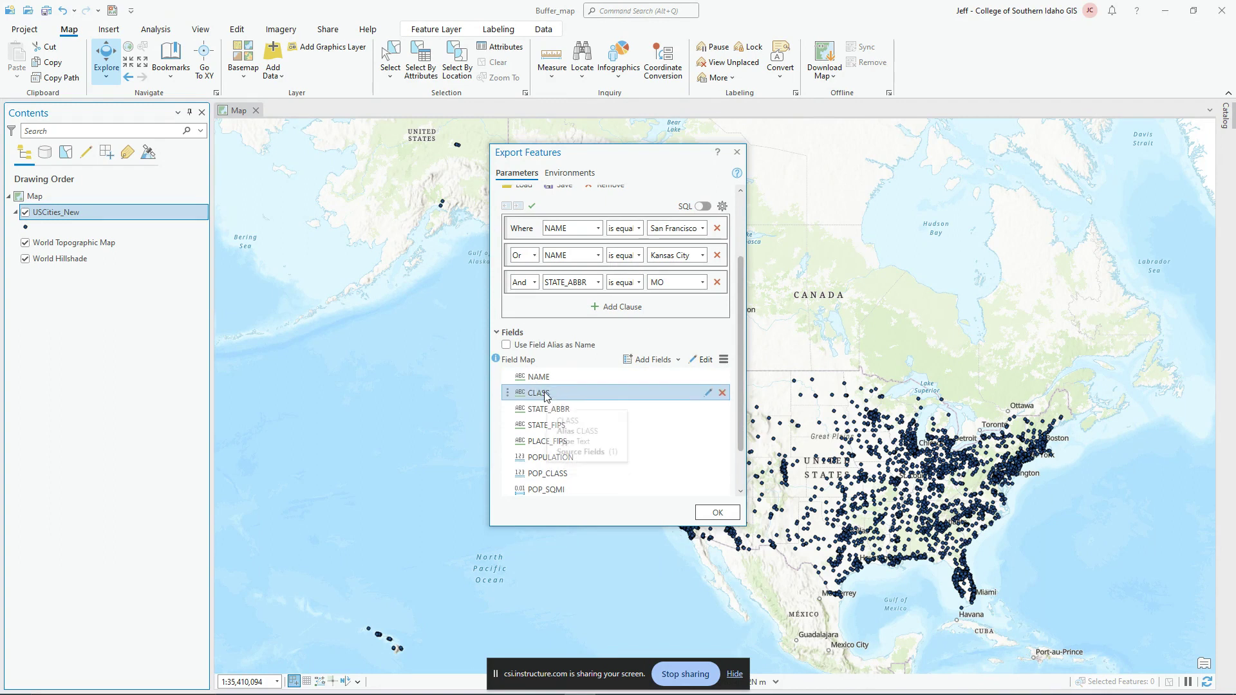
click(723, 394)
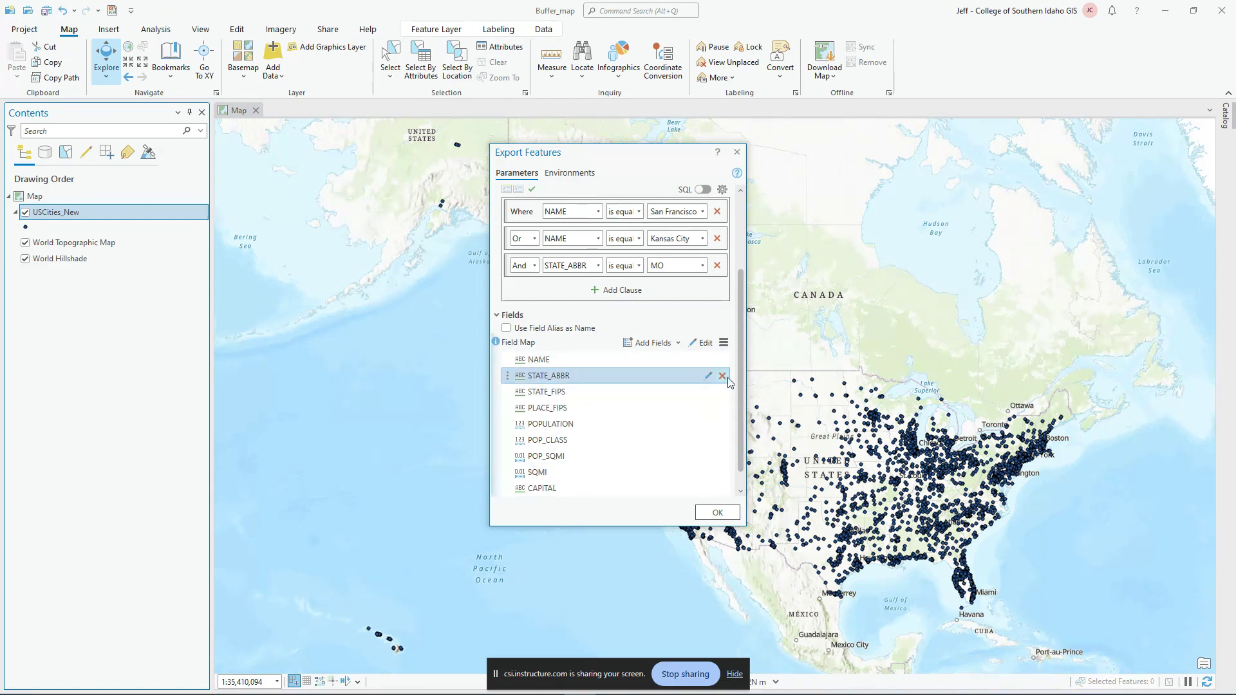
click(723, 377)
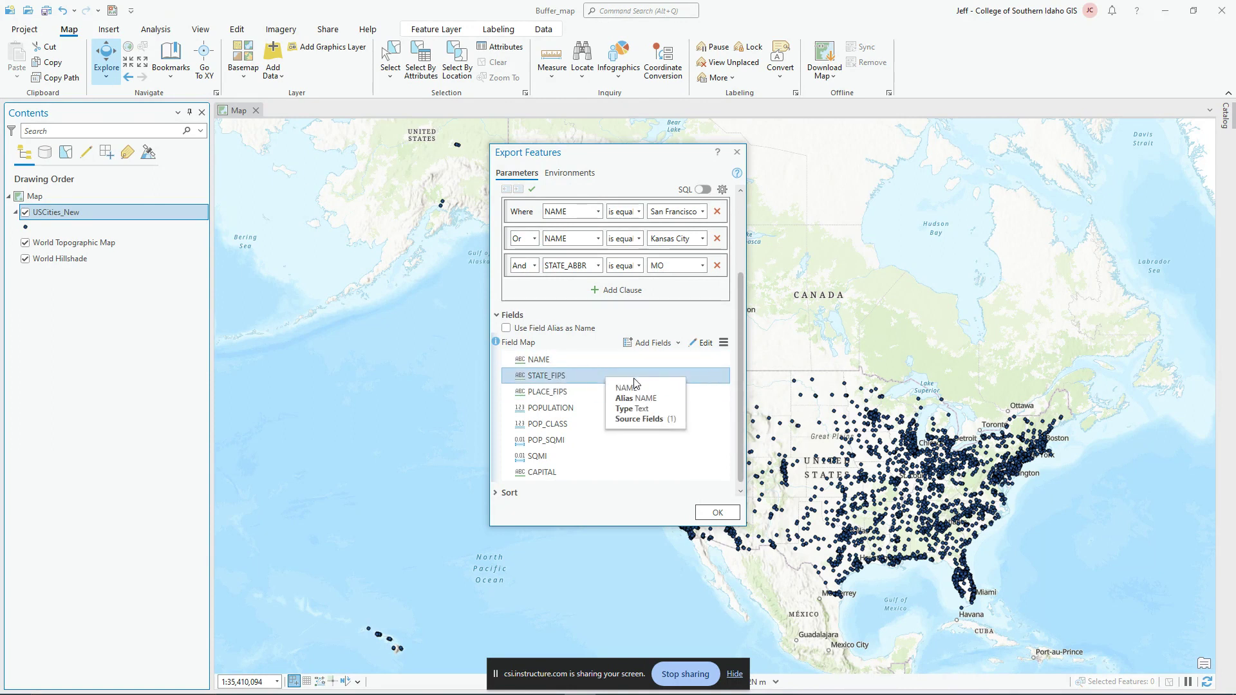
click(723, 346)
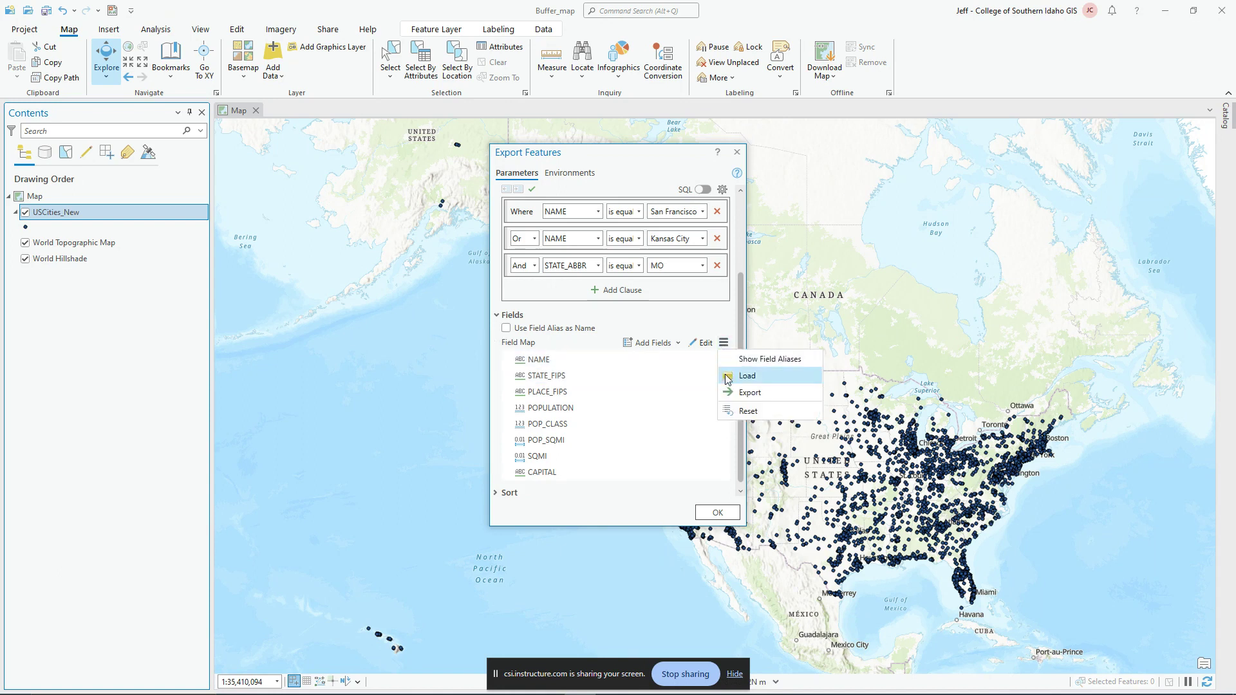
click(644, 381)
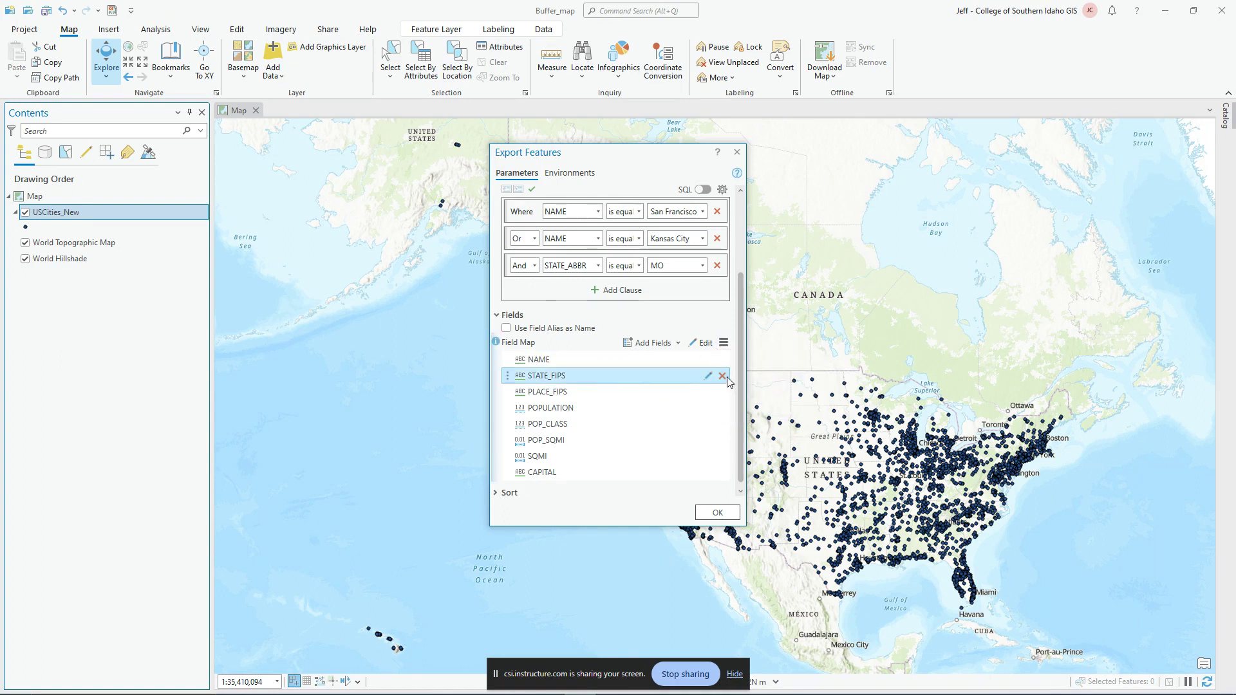
click(722, 376)
click(722, 391)
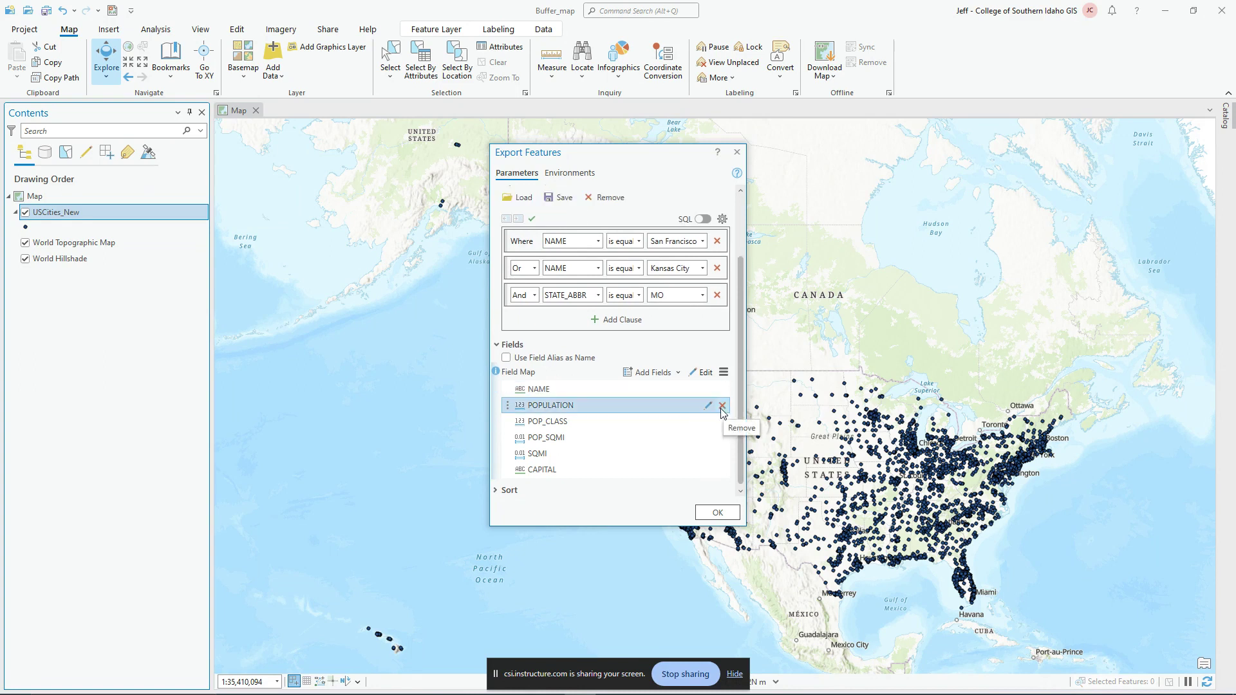
click(723, 407)
click(722, 422)
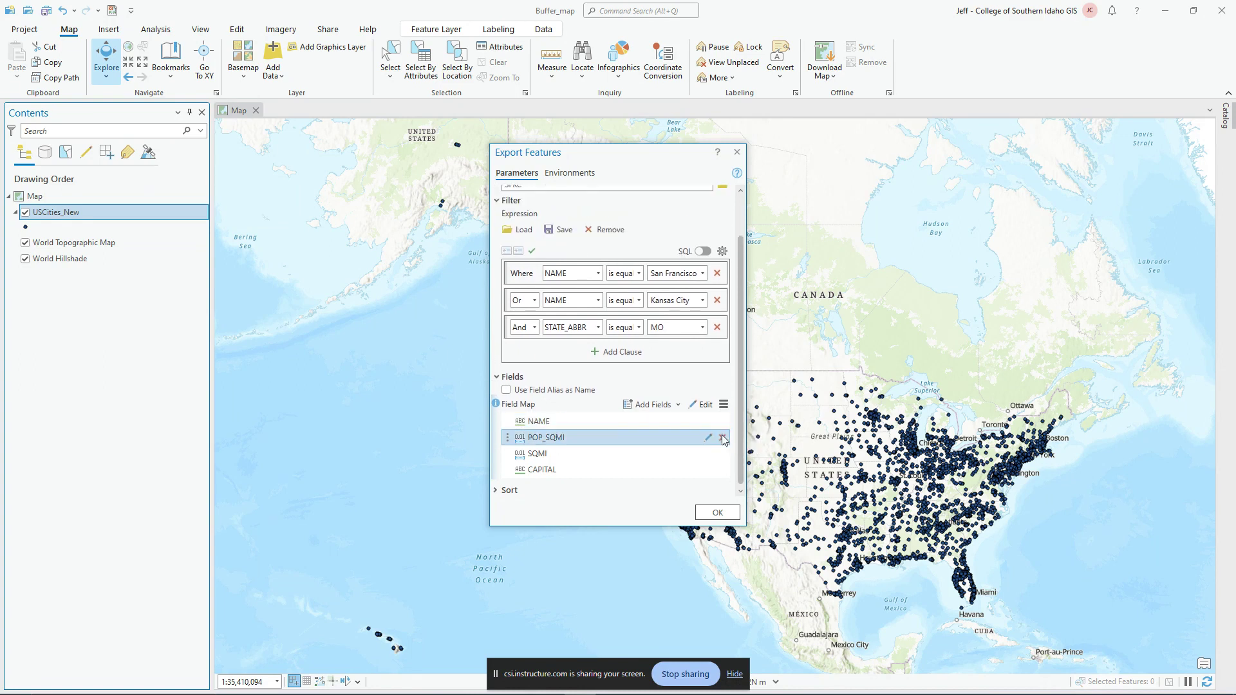
click(723, 438)
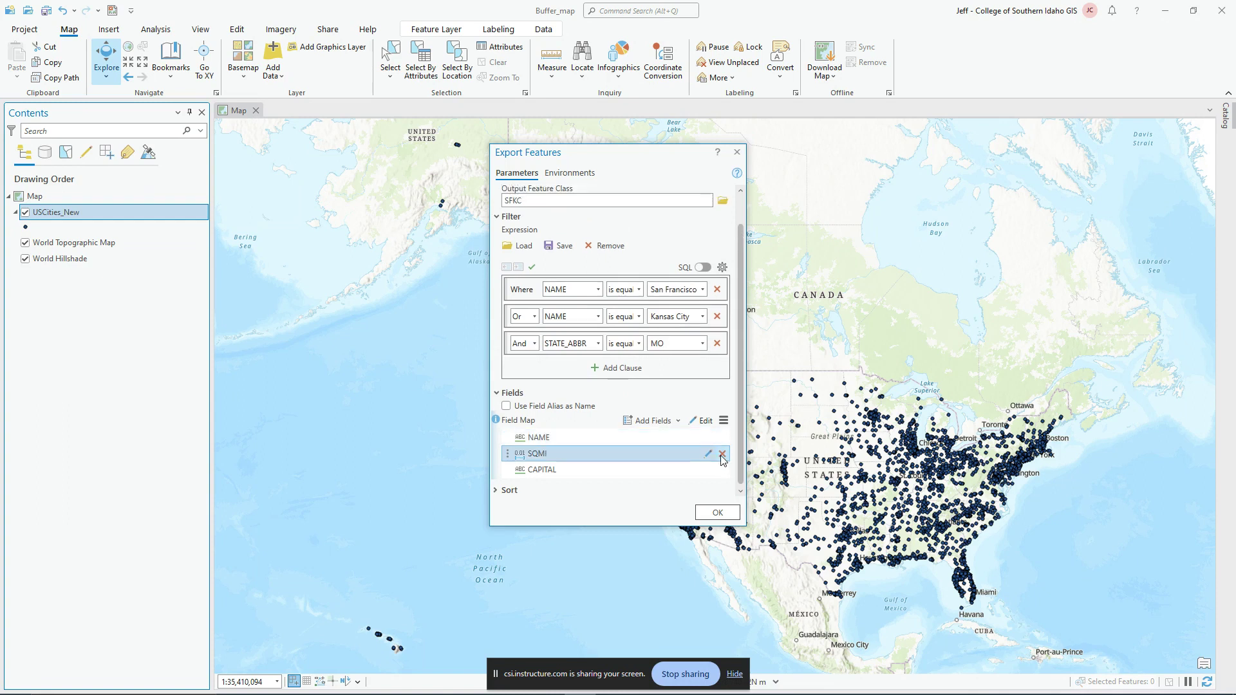
click(722, 454)
click(723, 471)
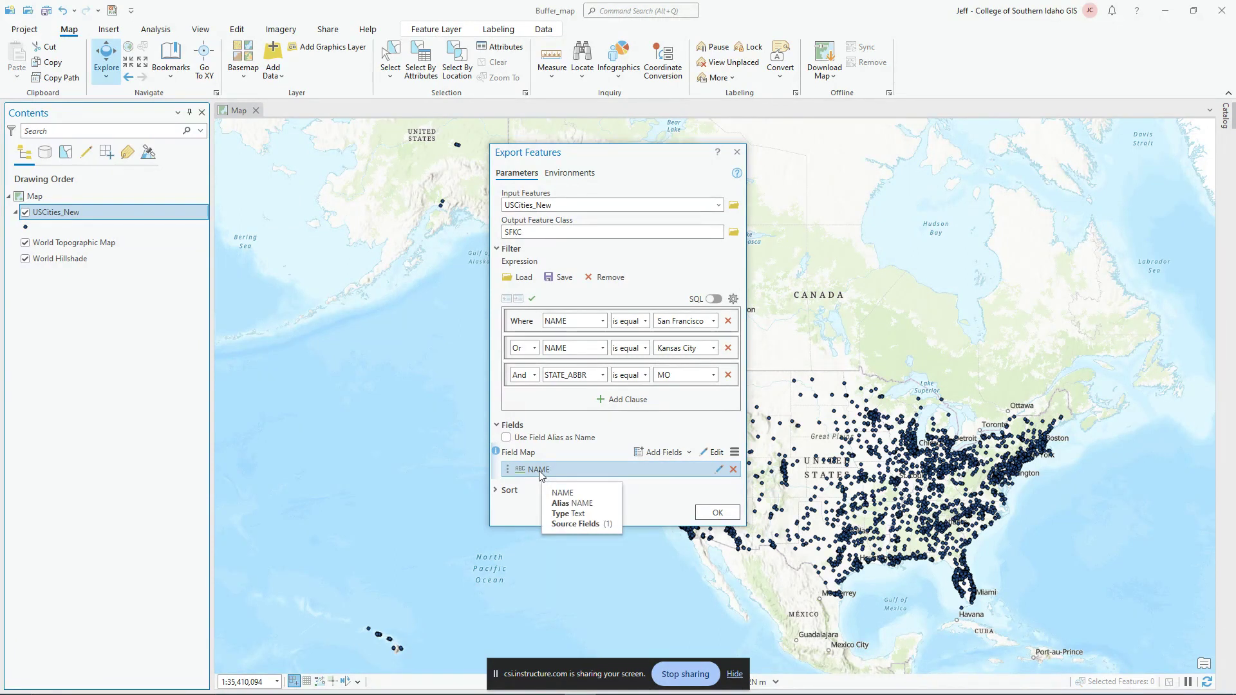
click(732, 520)
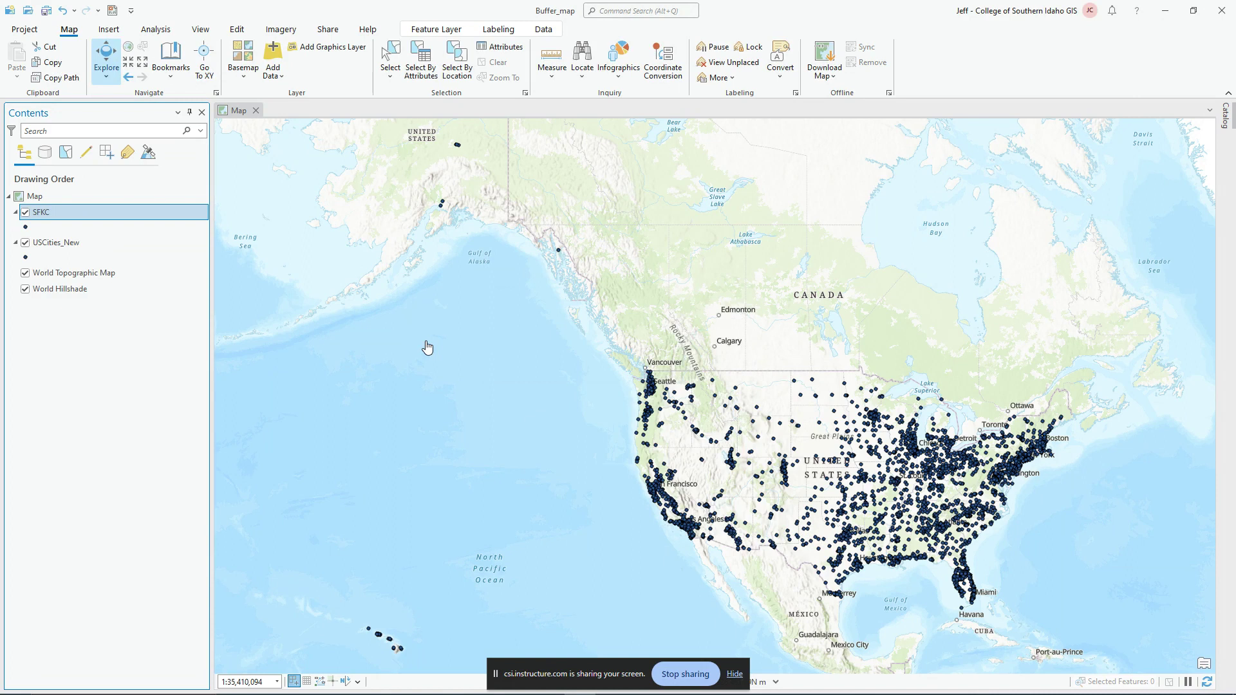
- Hide the USCities_New layer, then check the attribute table of the SFKC layer and close it
click(25, 243)
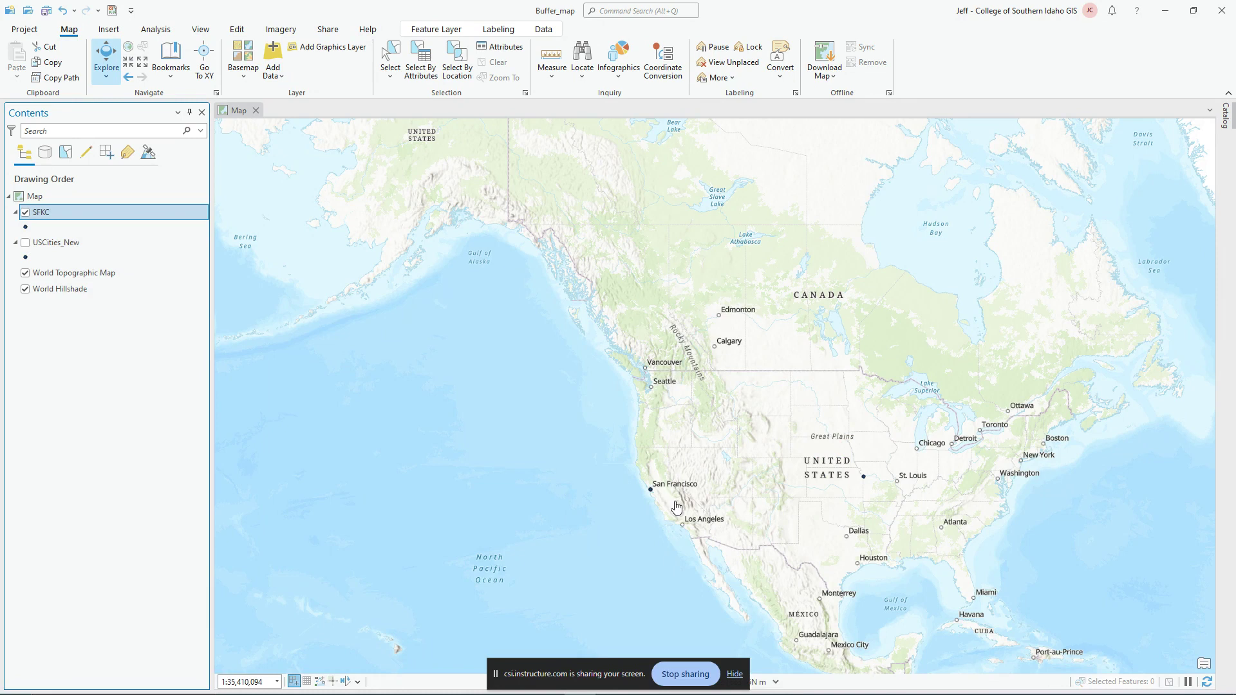
right_click(44, 216)
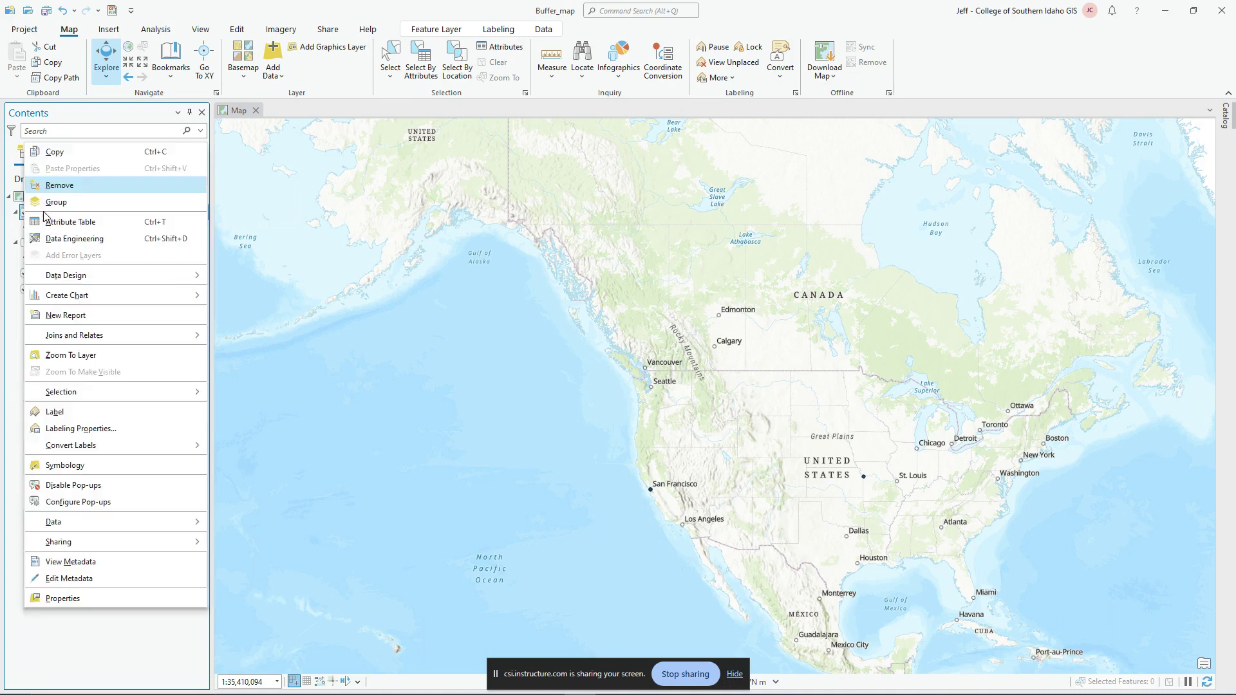
click(47, 223)
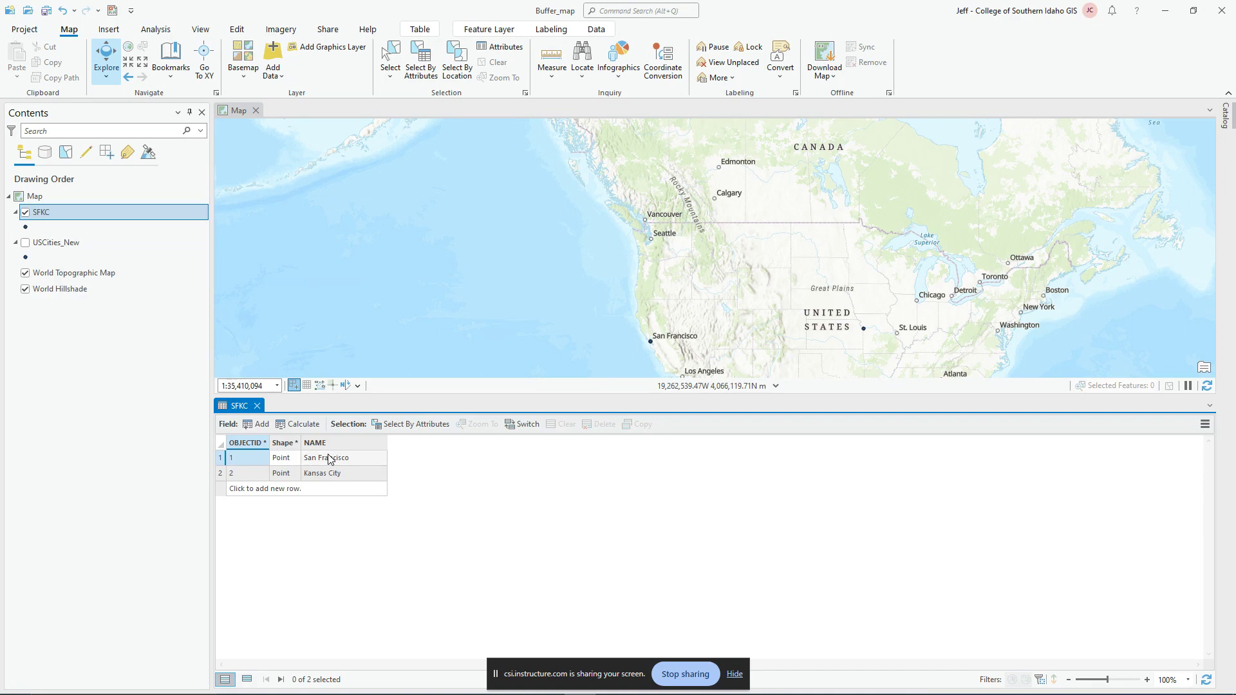
click(257, 405)
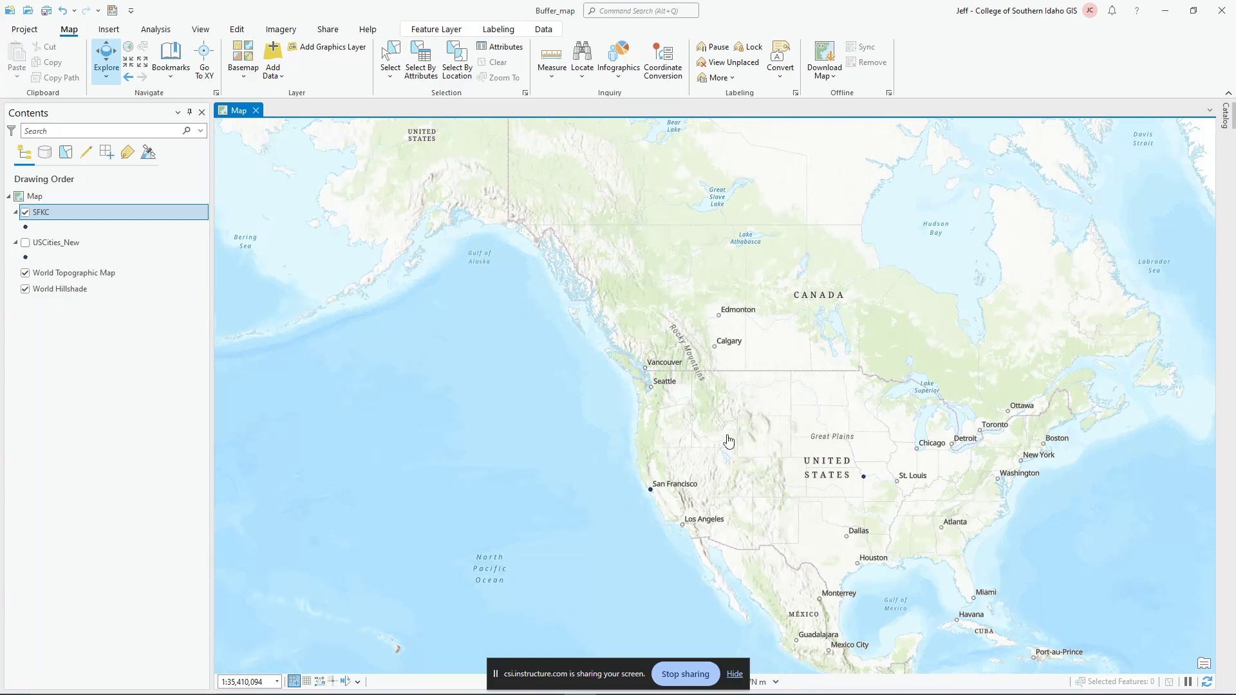
- Measure the planar distance in miles from the San Francisco point to the Kansas City point
click(552, 68)
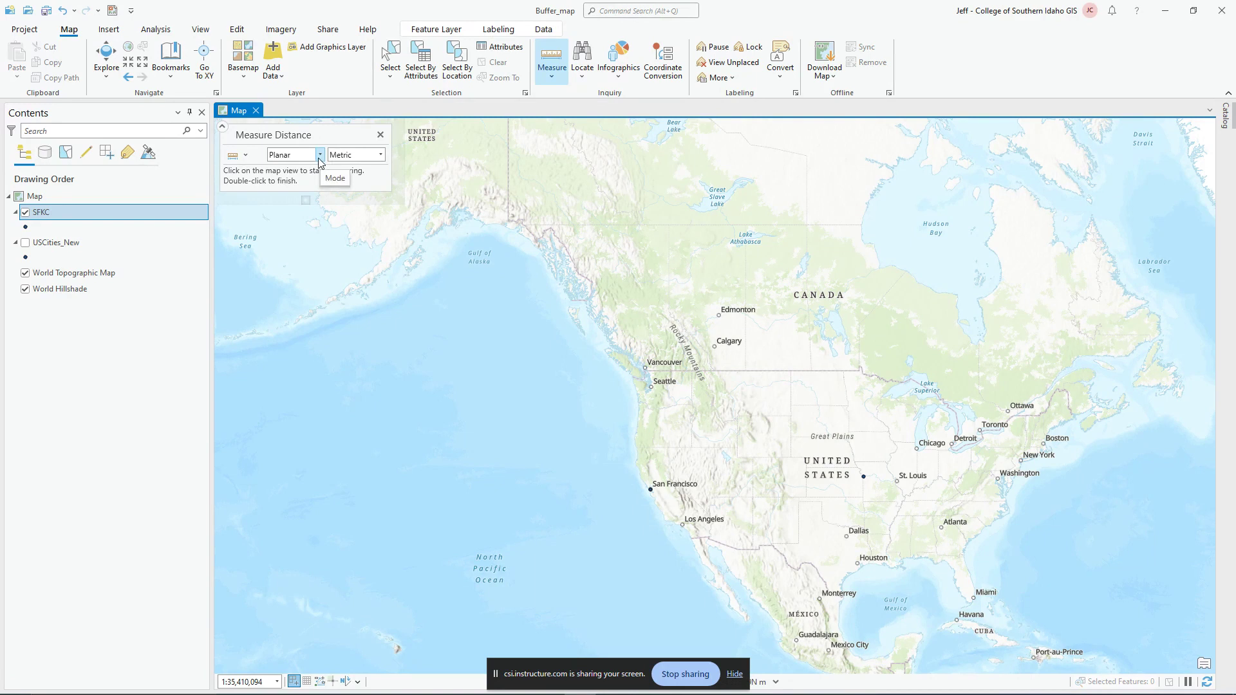
click(381, 155)
click(363, 198)
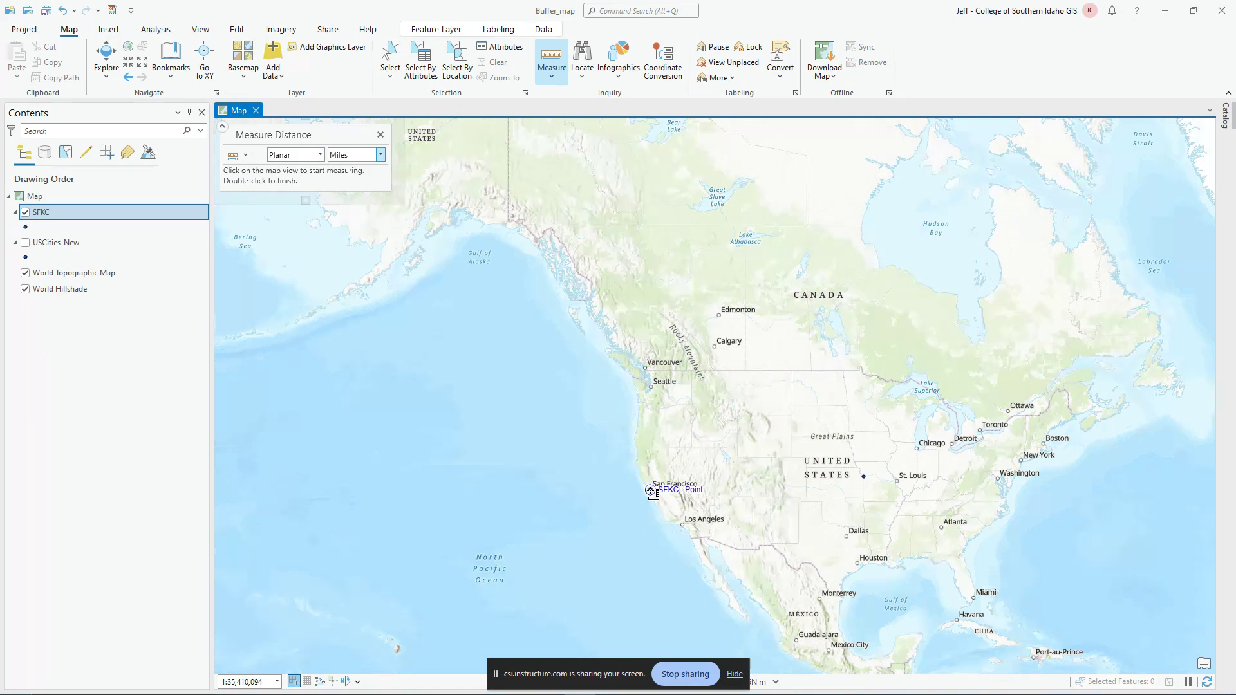
click(651, 491)
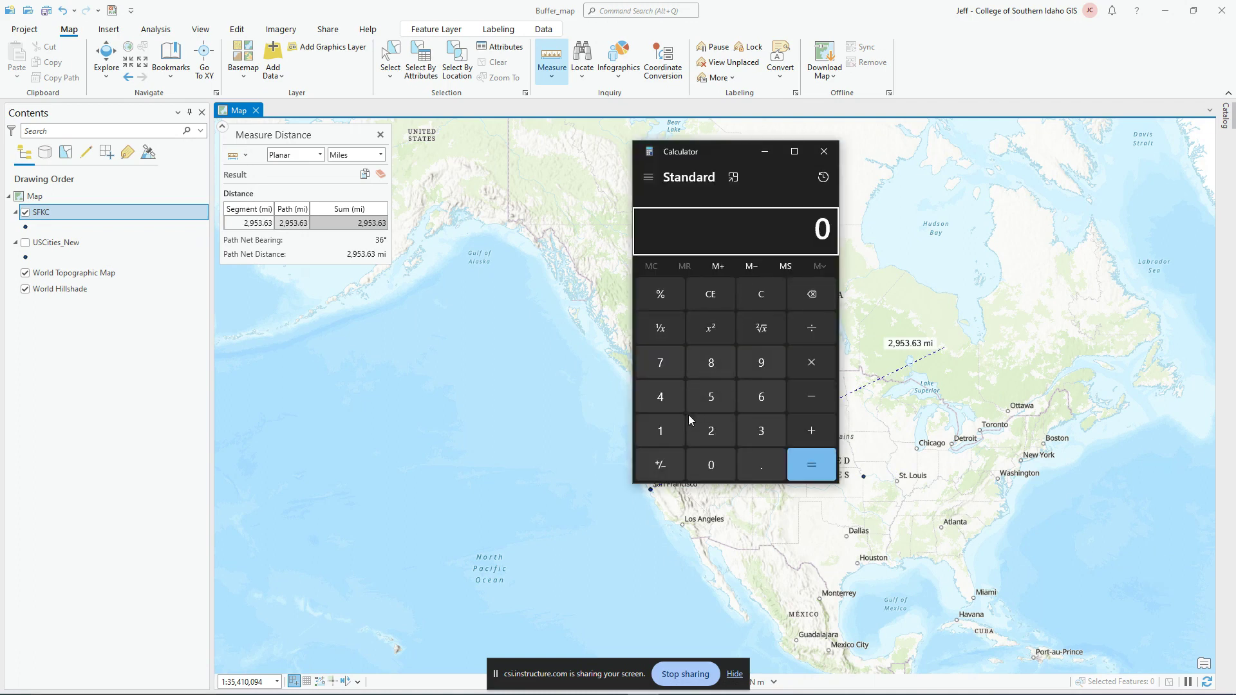
- Divide 1930 by 2 in Calculator, then close Calculator and end the distance measurement in ArcGIS Pro
click(669, 429)
click(759, 357)
click(766, 425)
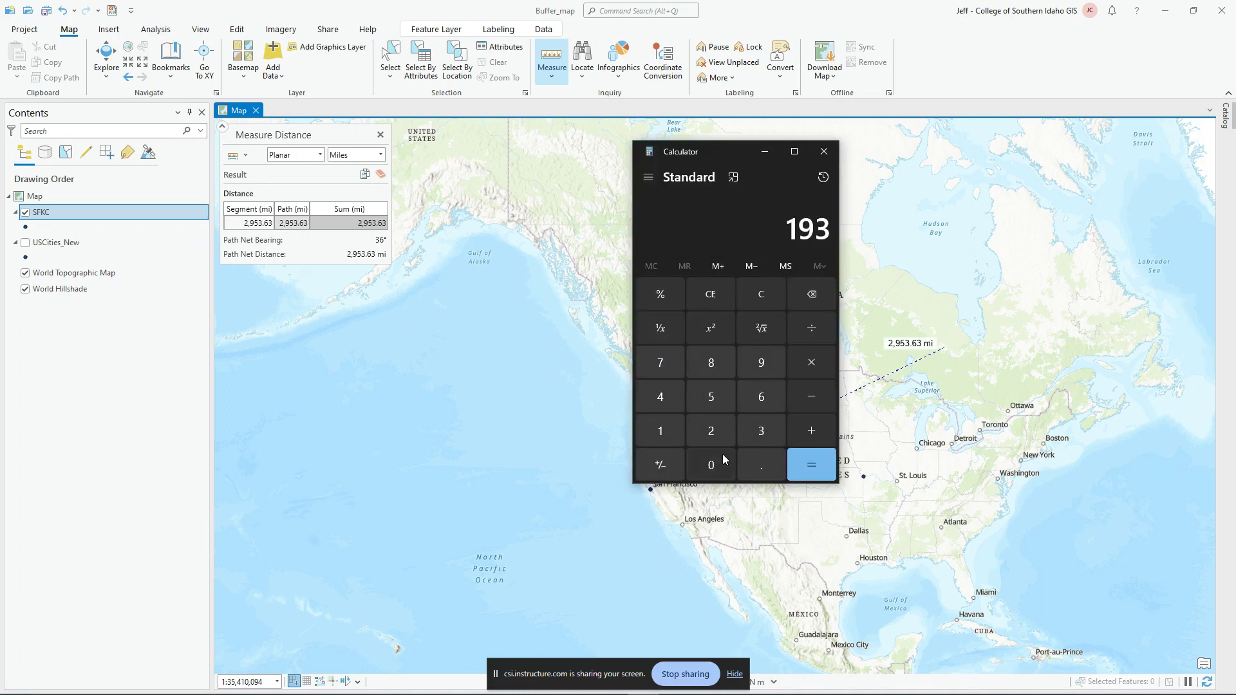
click(714, 466)
click(810, 337)
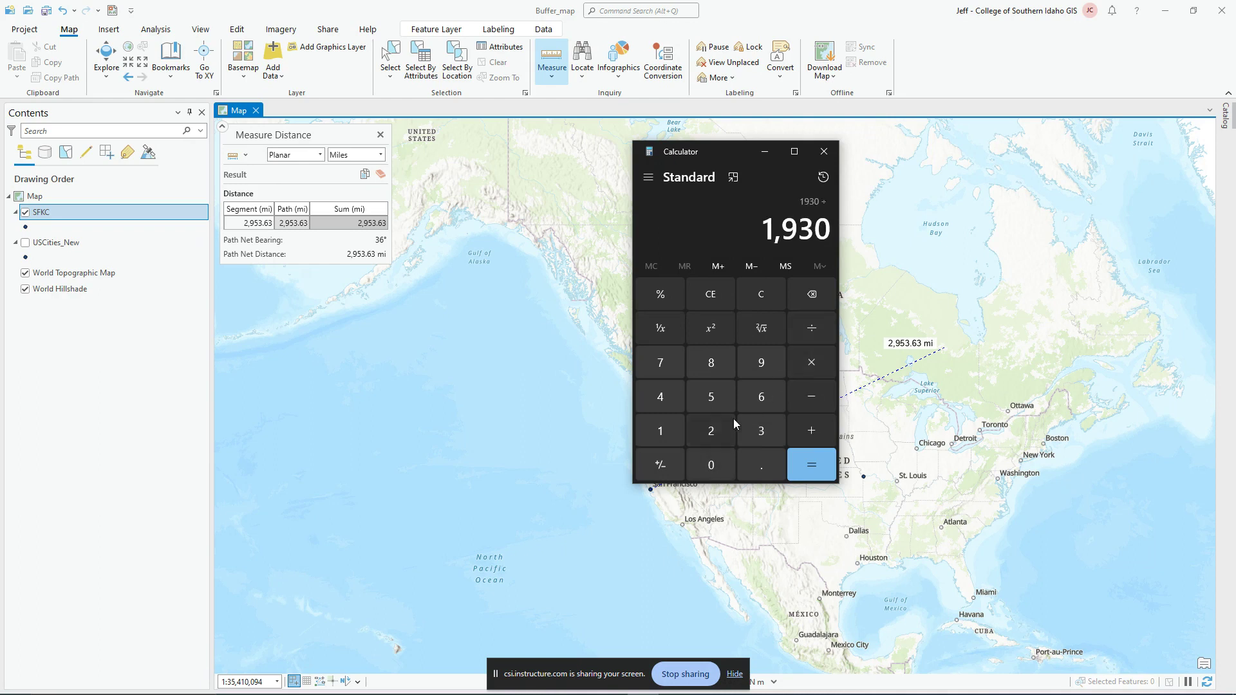
click(711, 428)
click(821, 465)
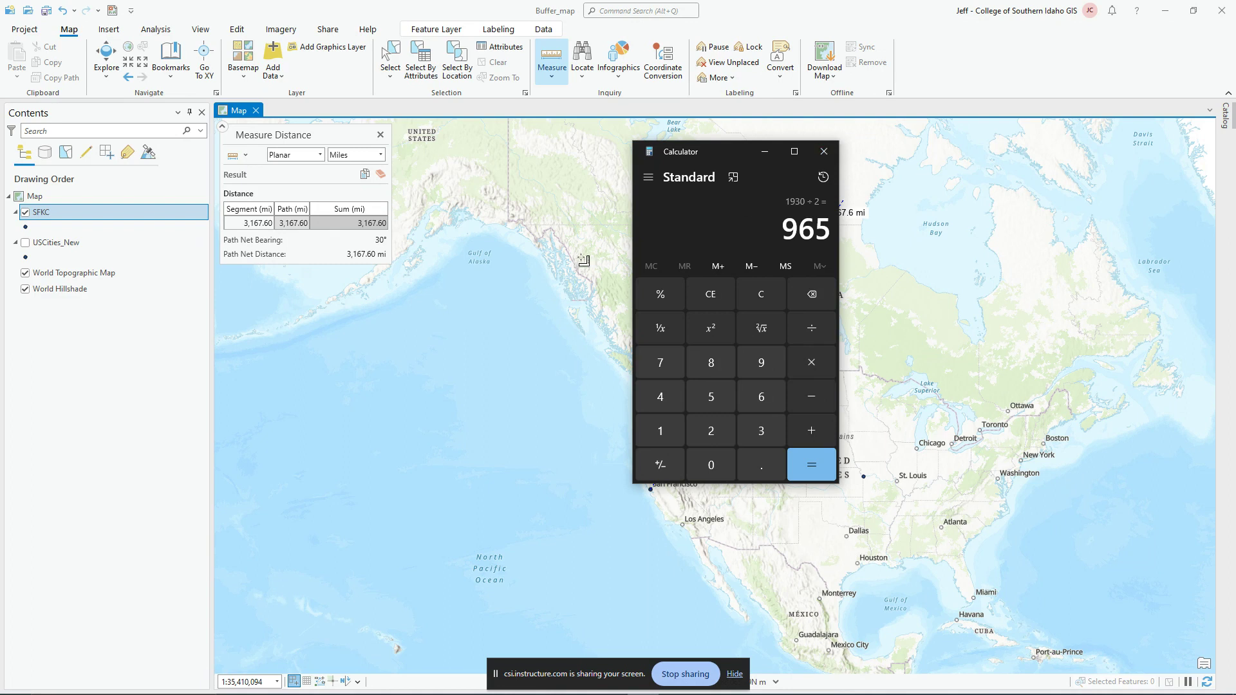
click(825, 155)
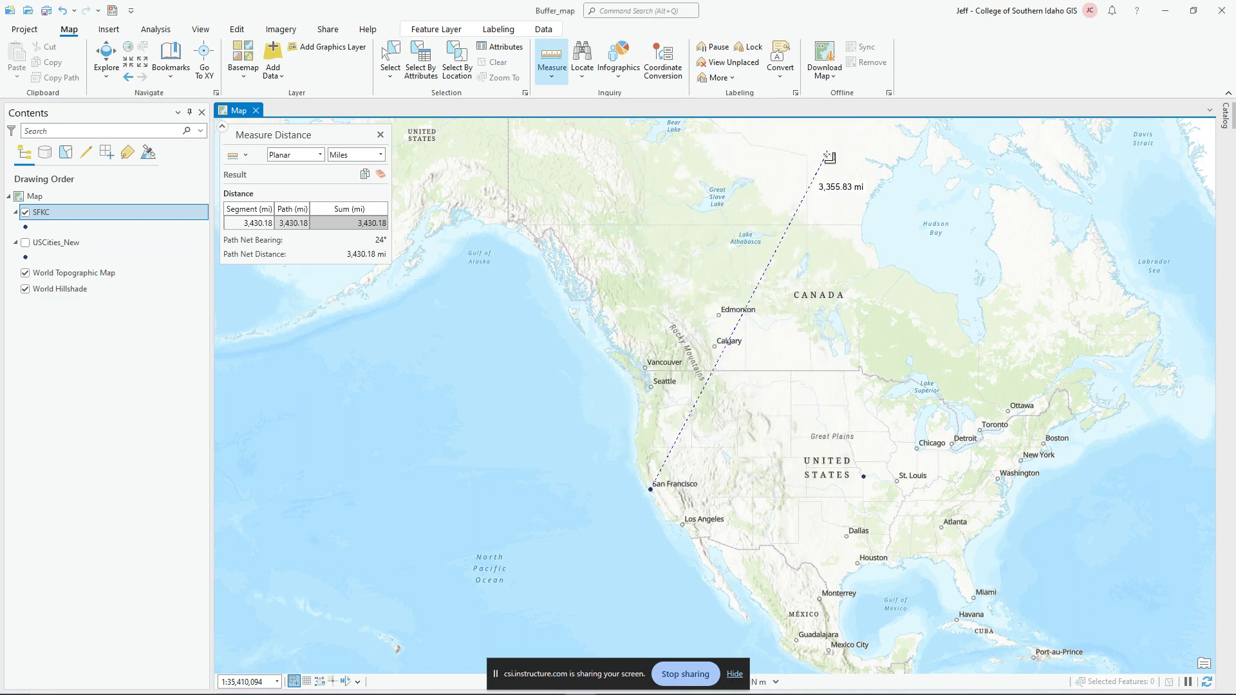
click(380, 137)
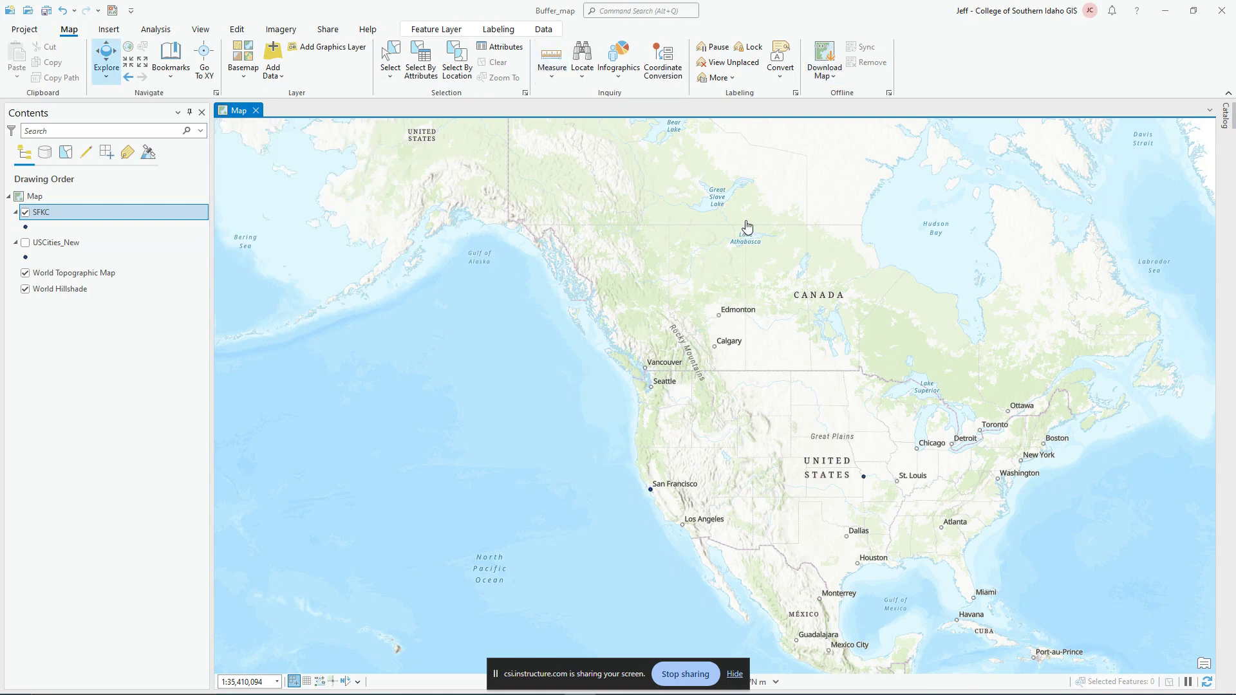
- Search the geoprocessing tools for buffer and open the Pairwise Buffer tool
click(157, 29)
click(152, 57)
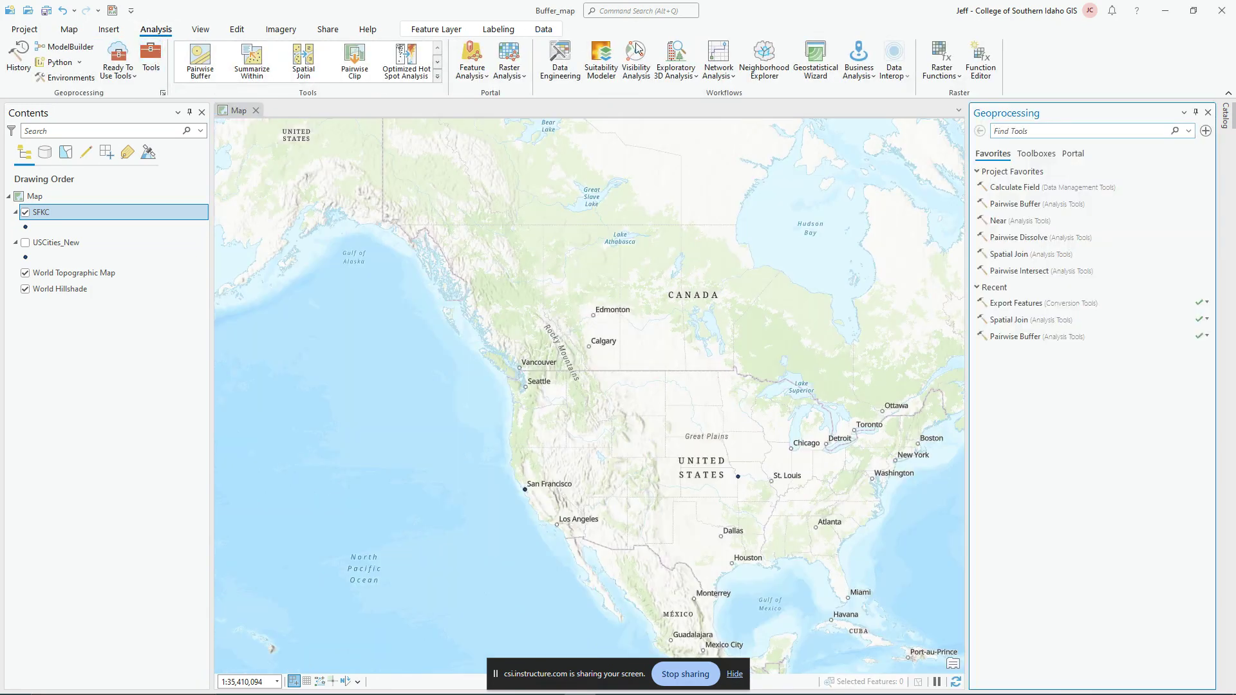
text(buffer)
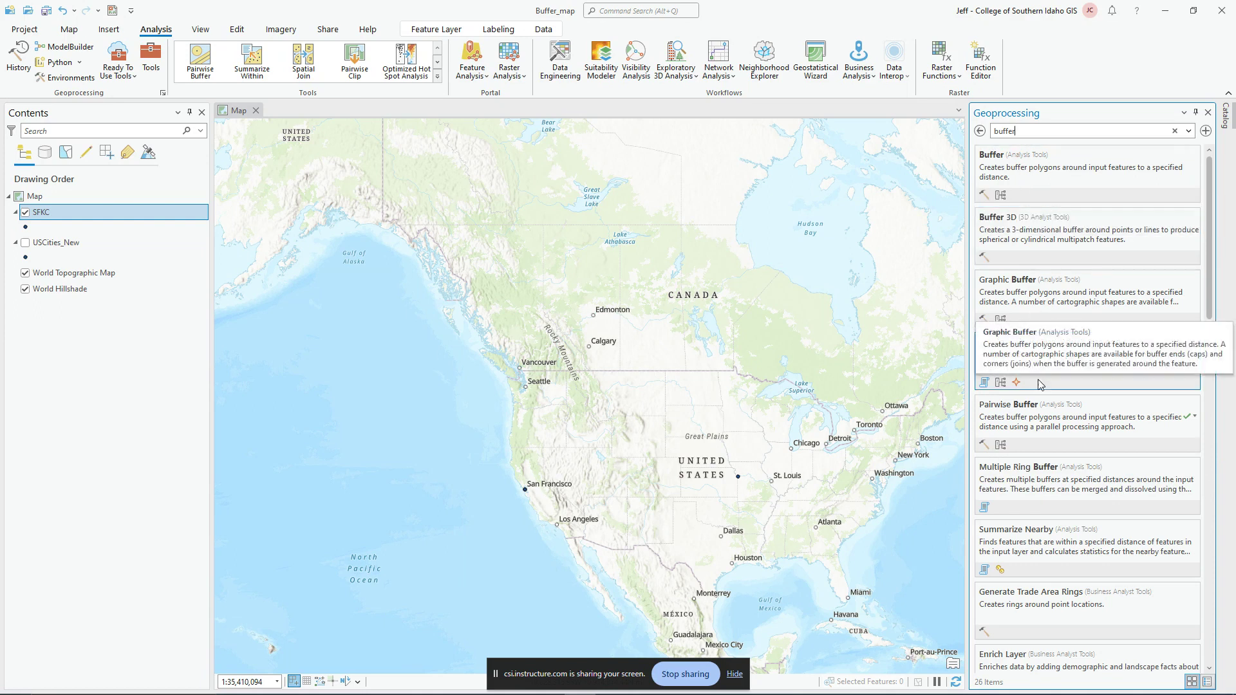
click(1030, 422)
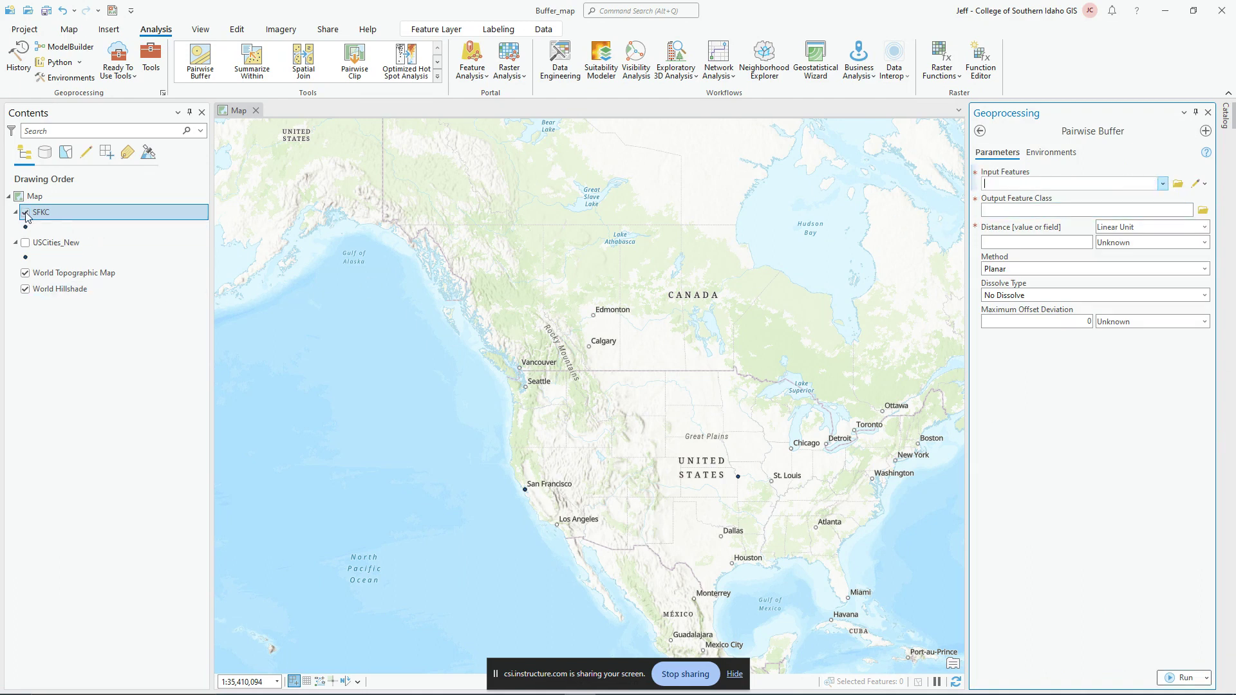
- Set up the Pairwise Buffer with SFKC as input, SFKC_Buffer as output and a distance of 965 statute miles
click(1163, 184)
click(1095, 198)
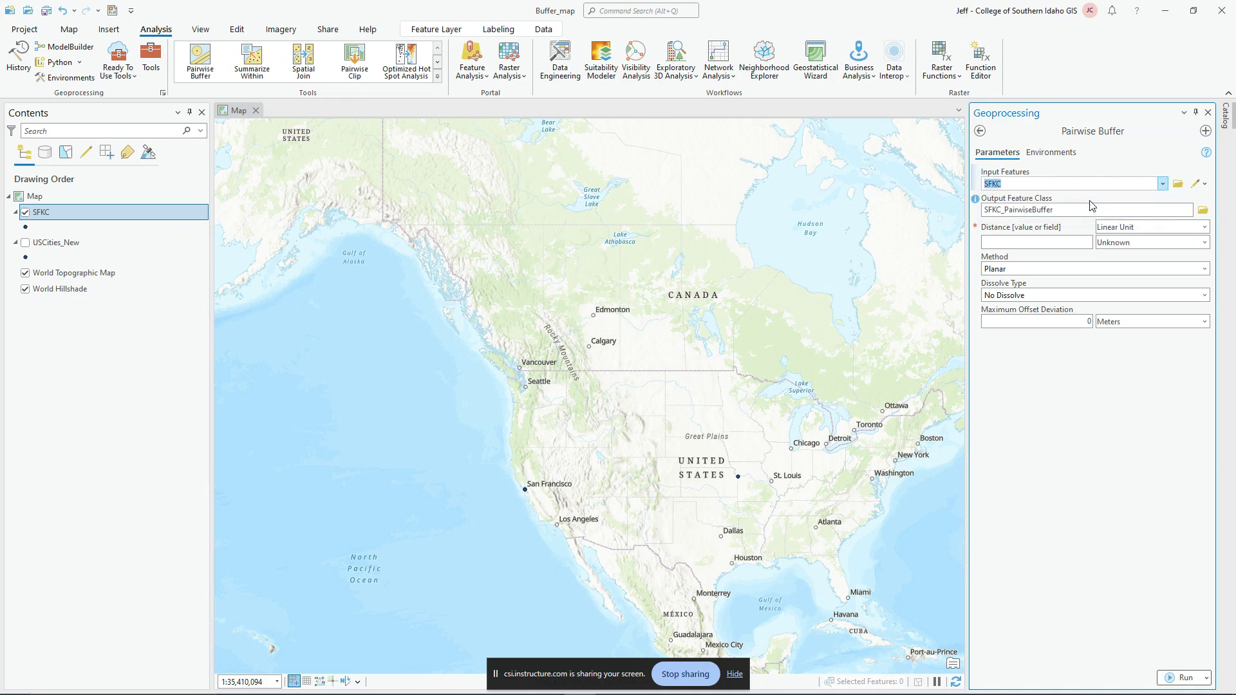
click(1061, 210)
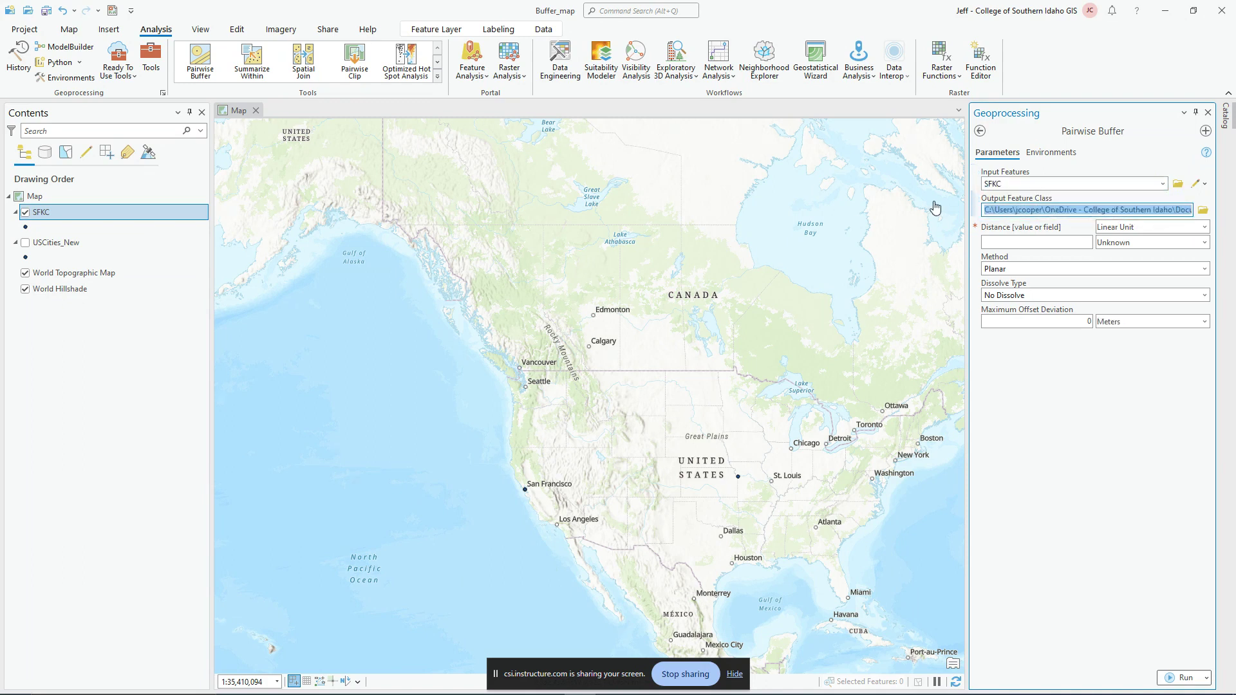
text(SFKC_Buffer)
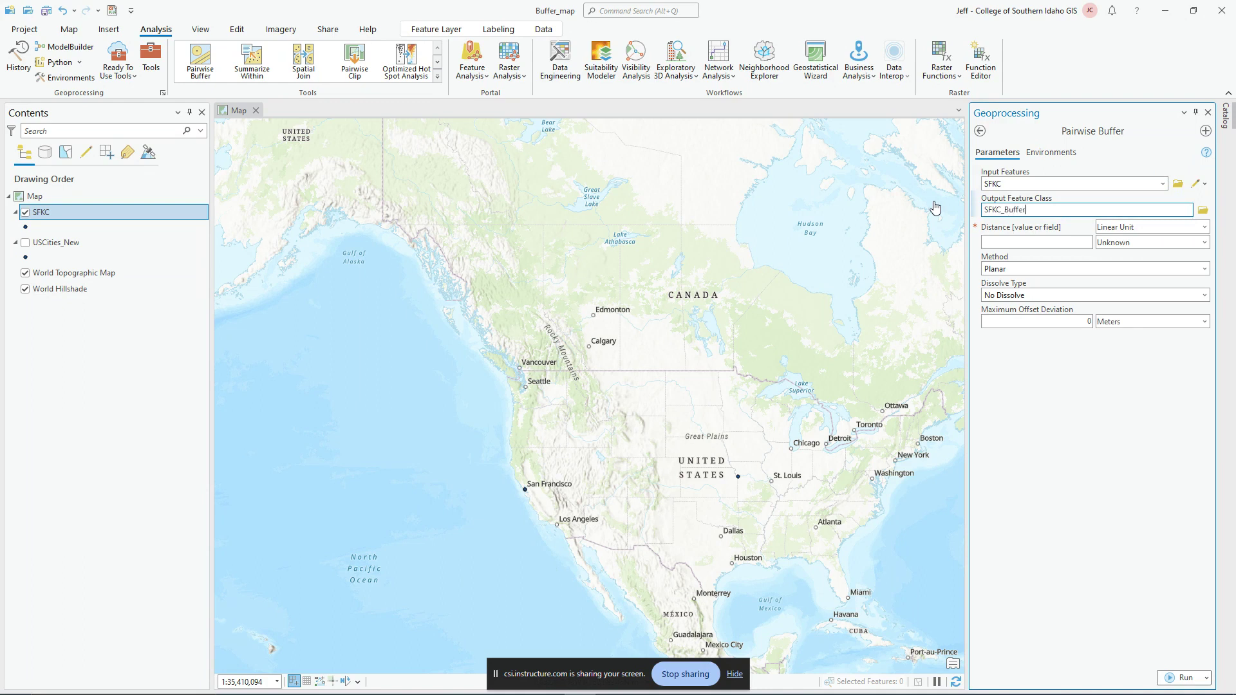
click(1003, 247)
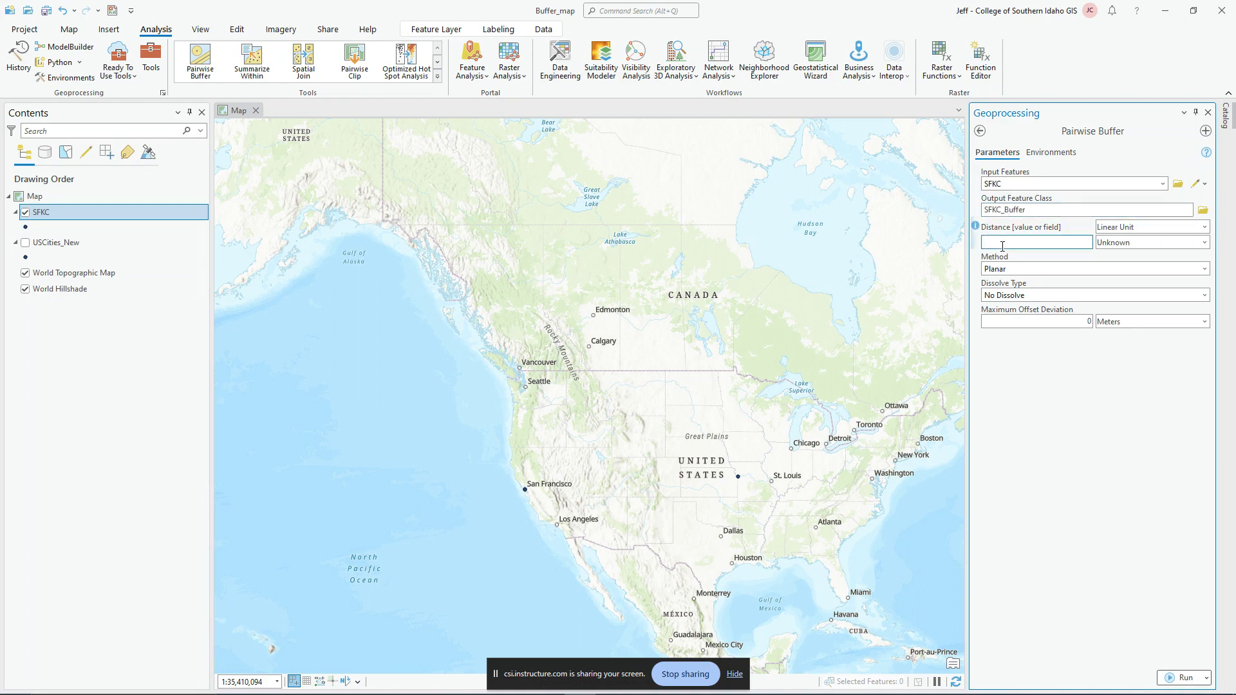
text(965)
click(1127, 245)
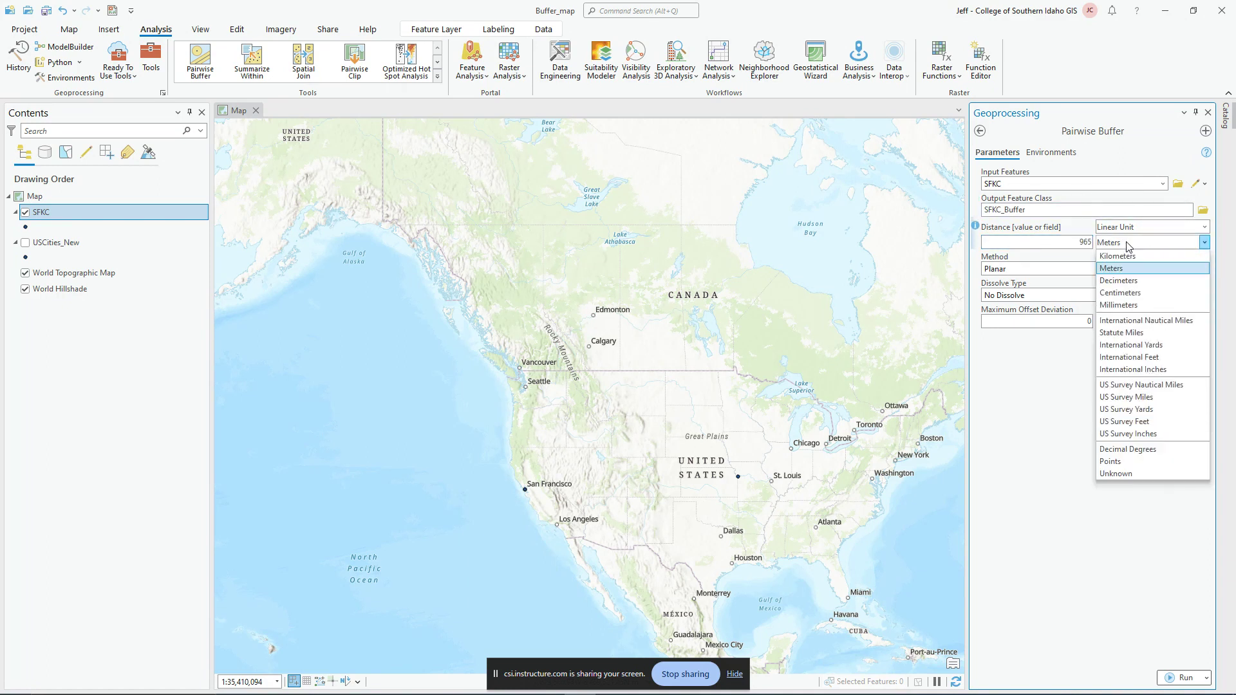
click(1137, 332)
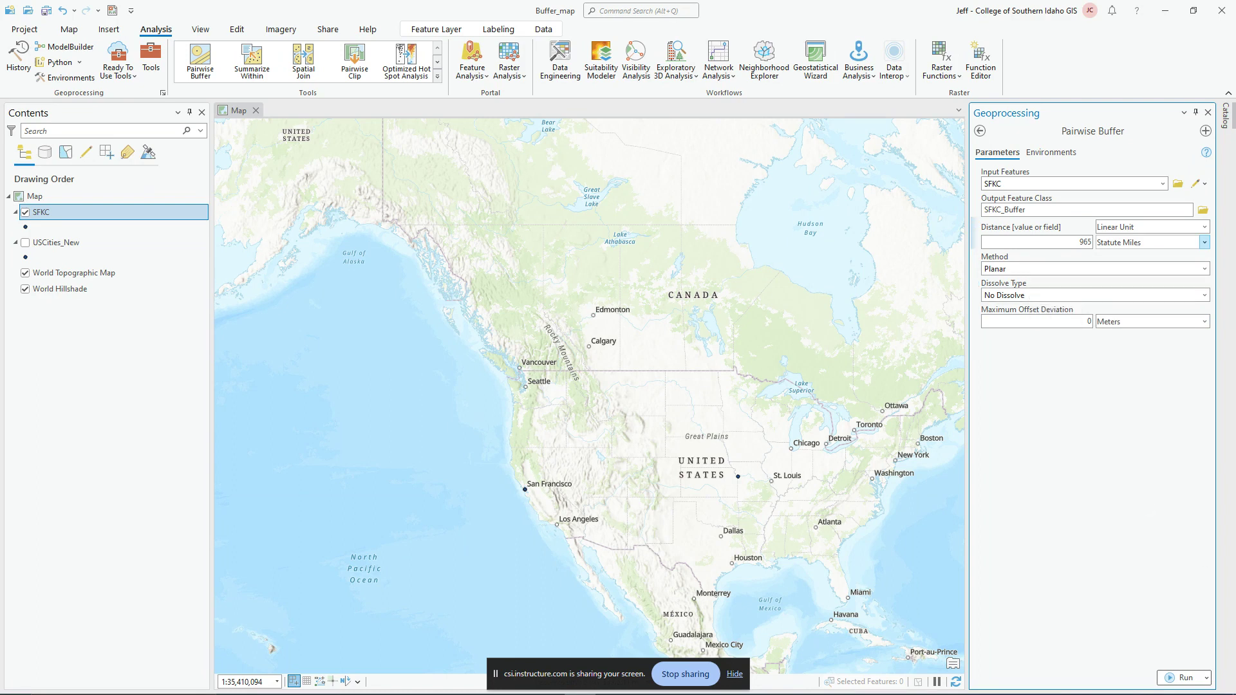
- Switch to Paint, erase the overlapping arcs between the two large circles, and close the drawing without saving it
key(alt+Tab)
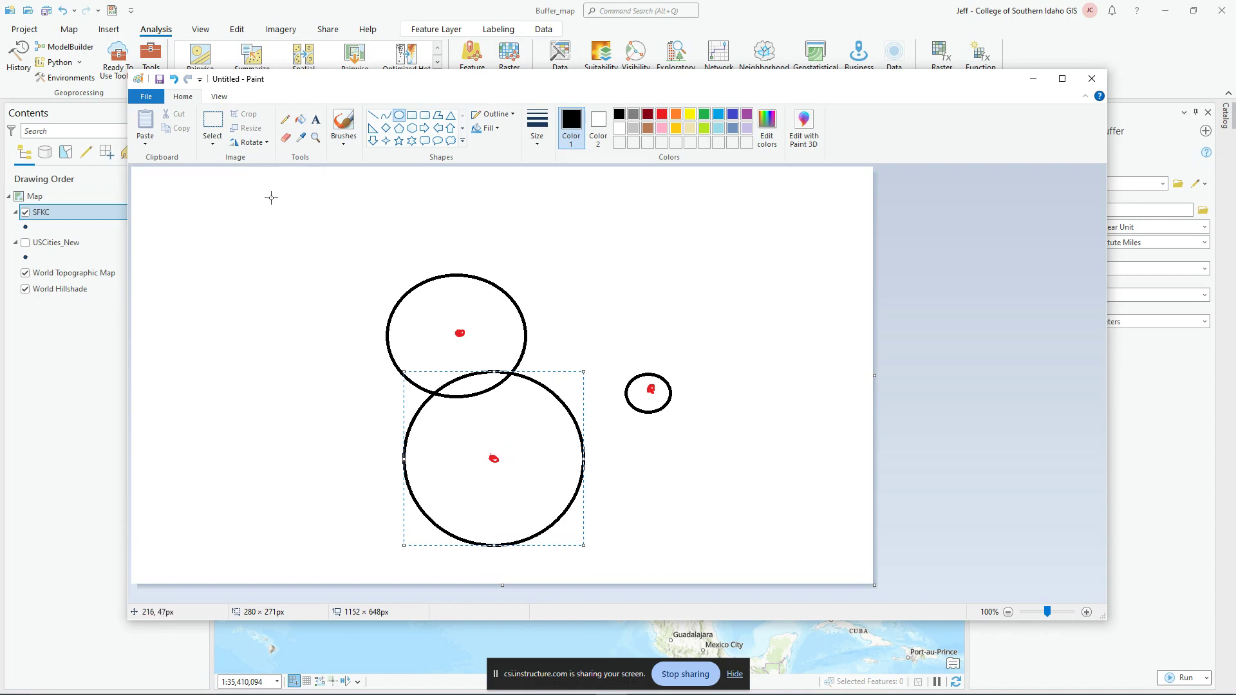
click(286, 137)
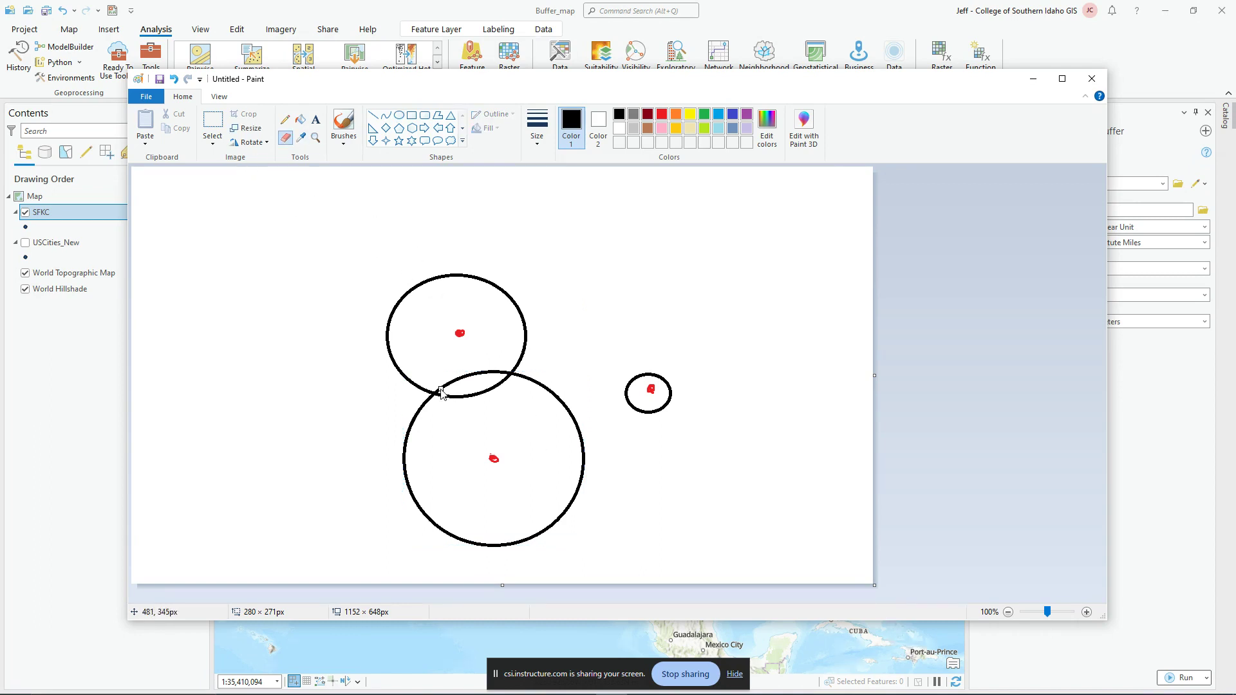
mouse_move(440, 392)
mouse_down()
mouse_move(504, 371)
mouse_move(483, 394)
mouse_move(438, 395)
mouse_move(503, 380)
mouse_up()
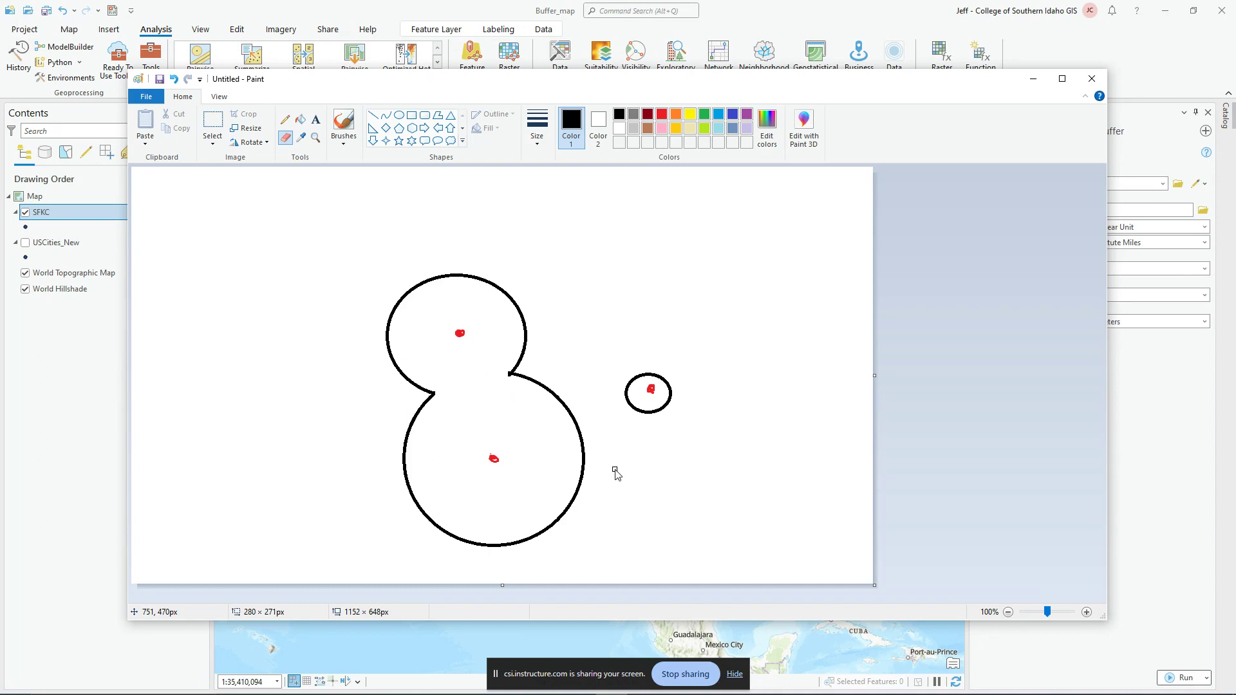
click(1098, 87)
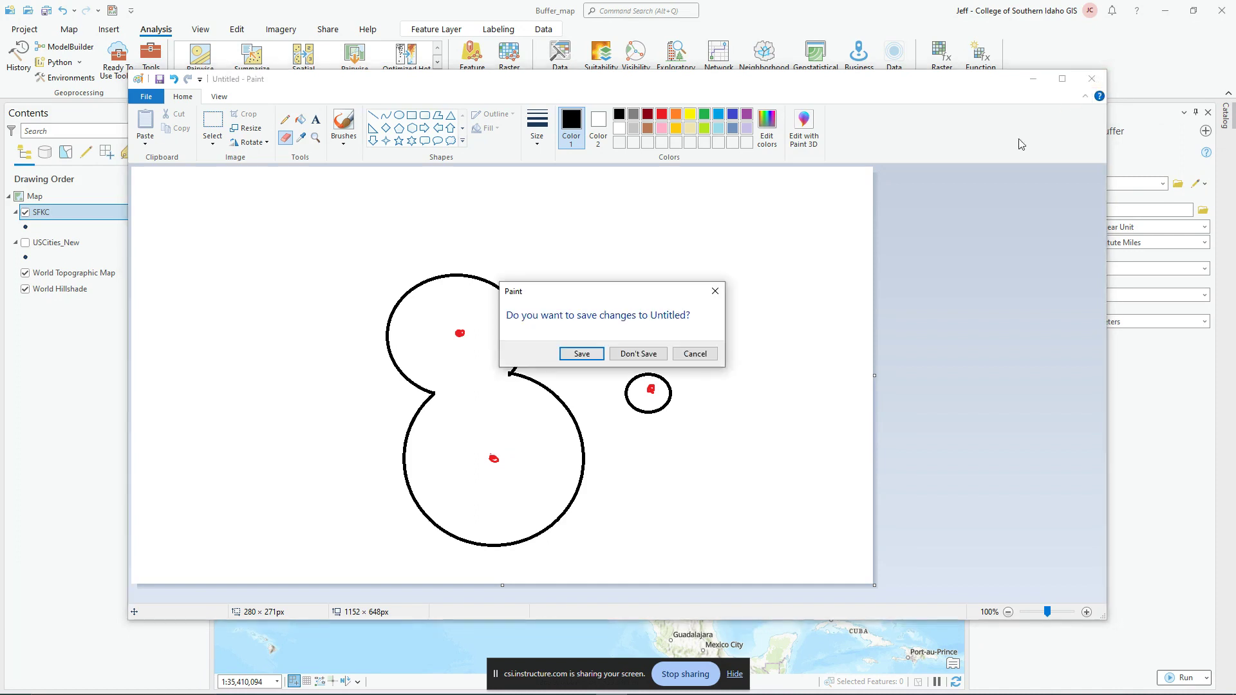
click(644, 354)
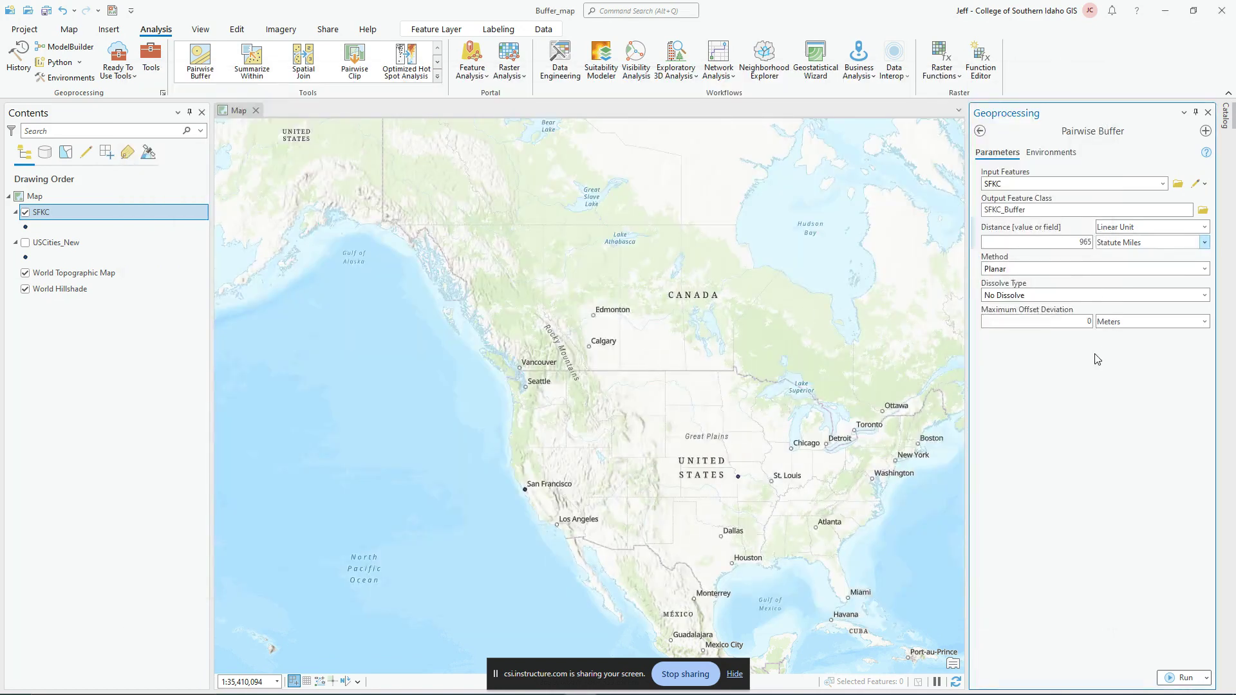
- Run the Pairwise Buffer in ArcGIS Pro, close the tool, and show the USCities_New layer
click(1168, 679)
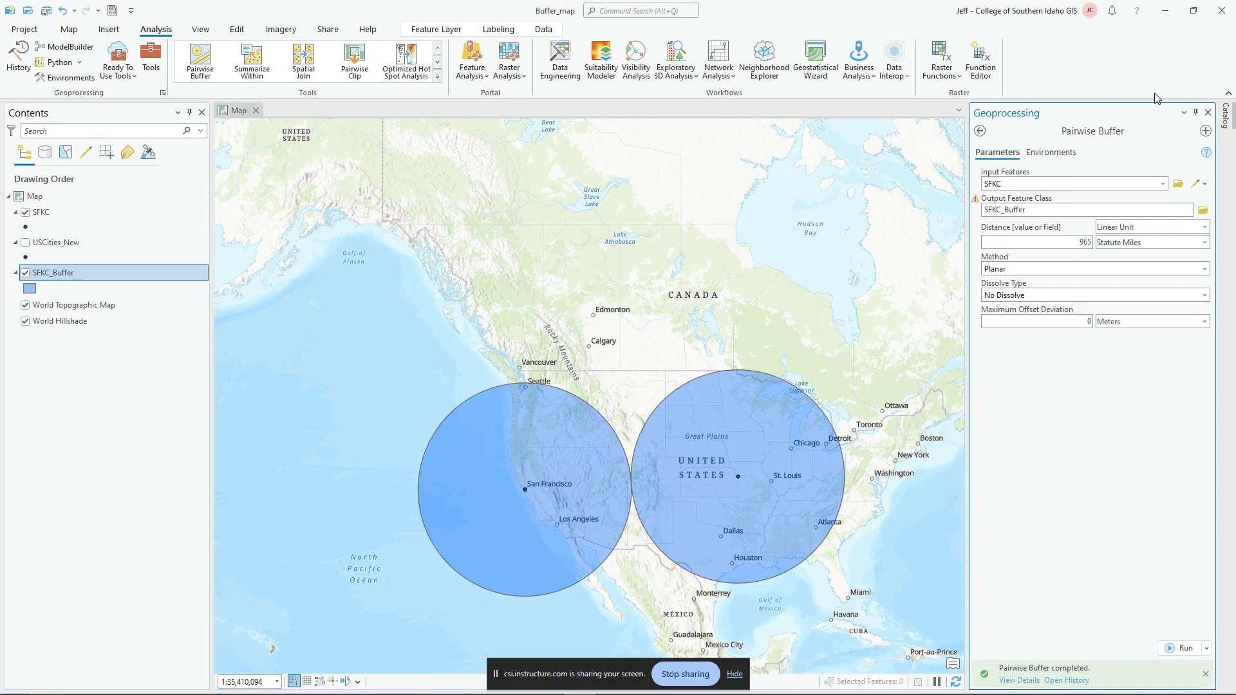
click(1208, 113)
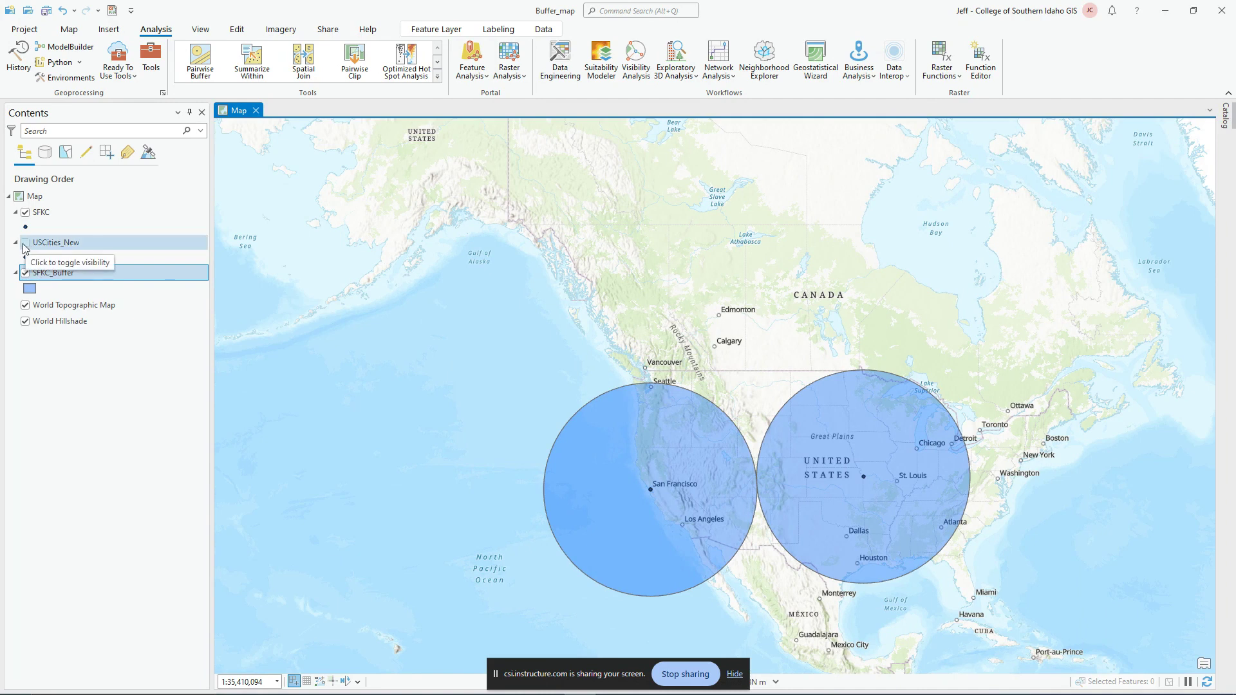
click(24, 244)
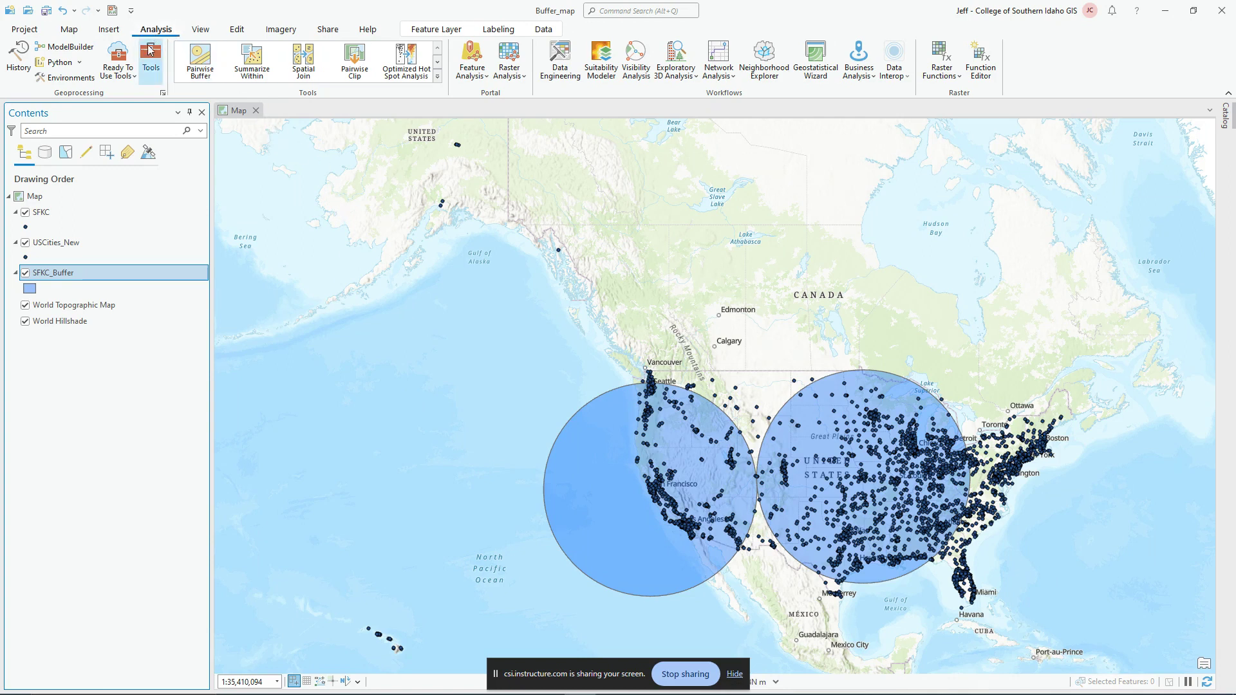
- Set up a Spatial Join with SFKC_Buffer as target, USCities_New as join features and Pop_Analysis as output, and open its field map for editing
click(310, 64)
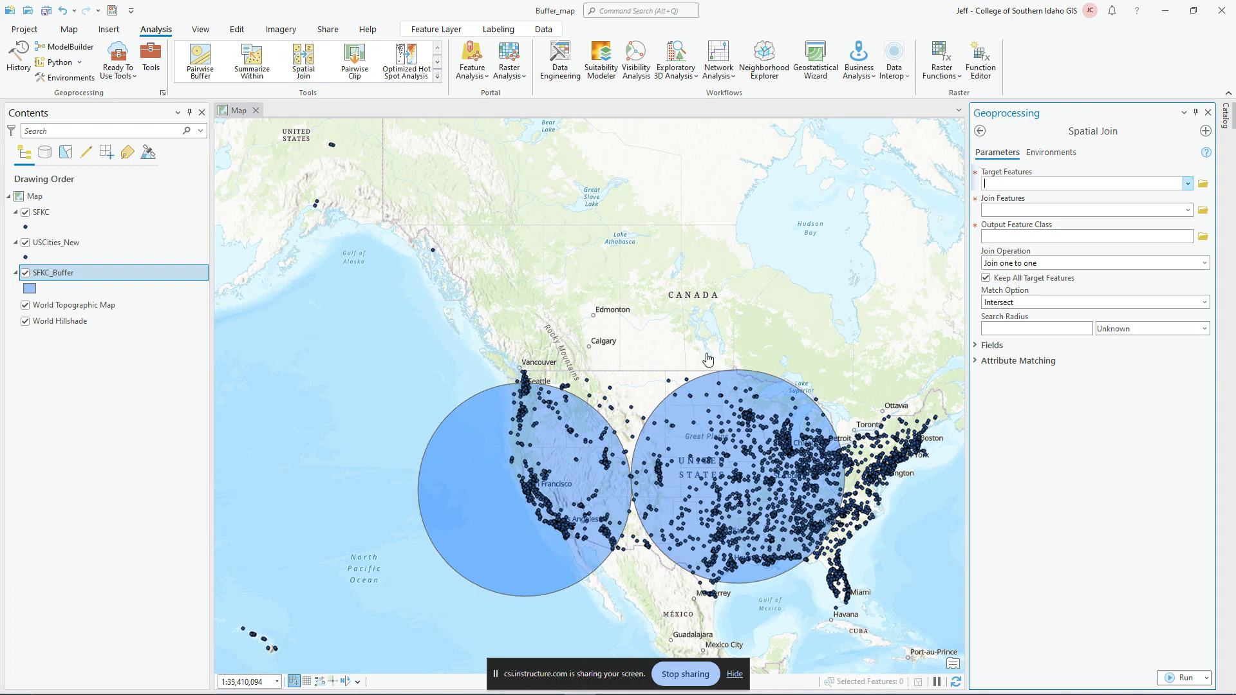
click(1186, 185)
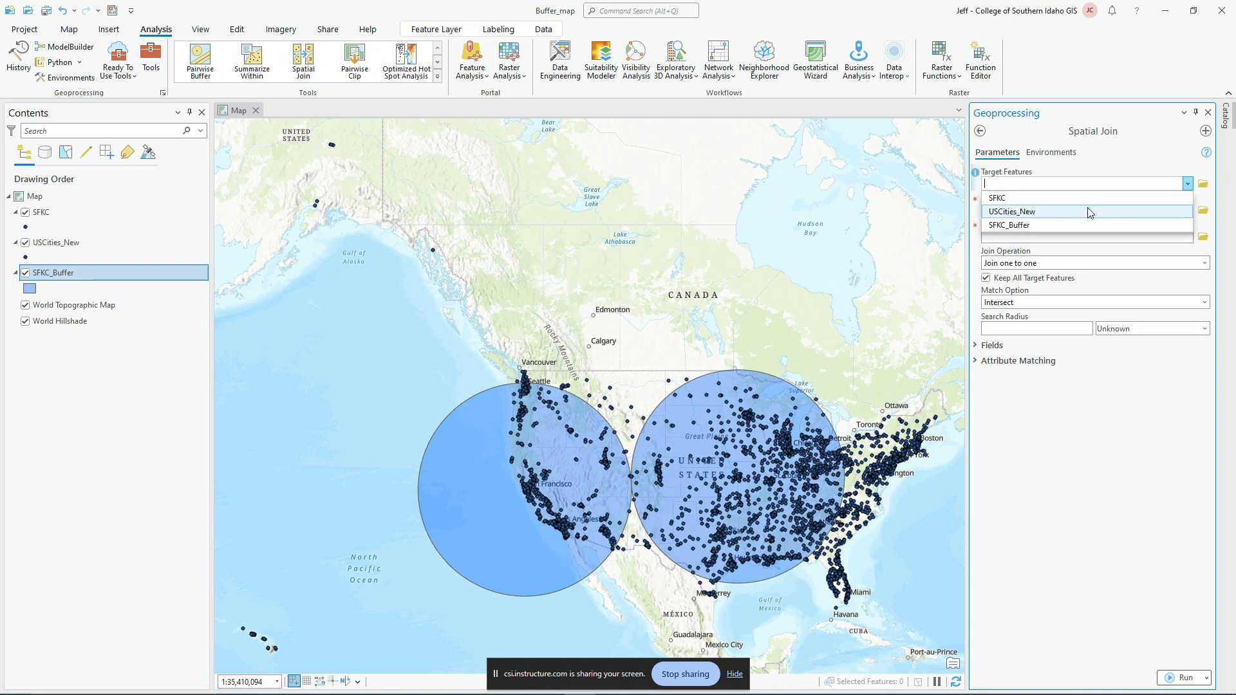
click(1046, 225)
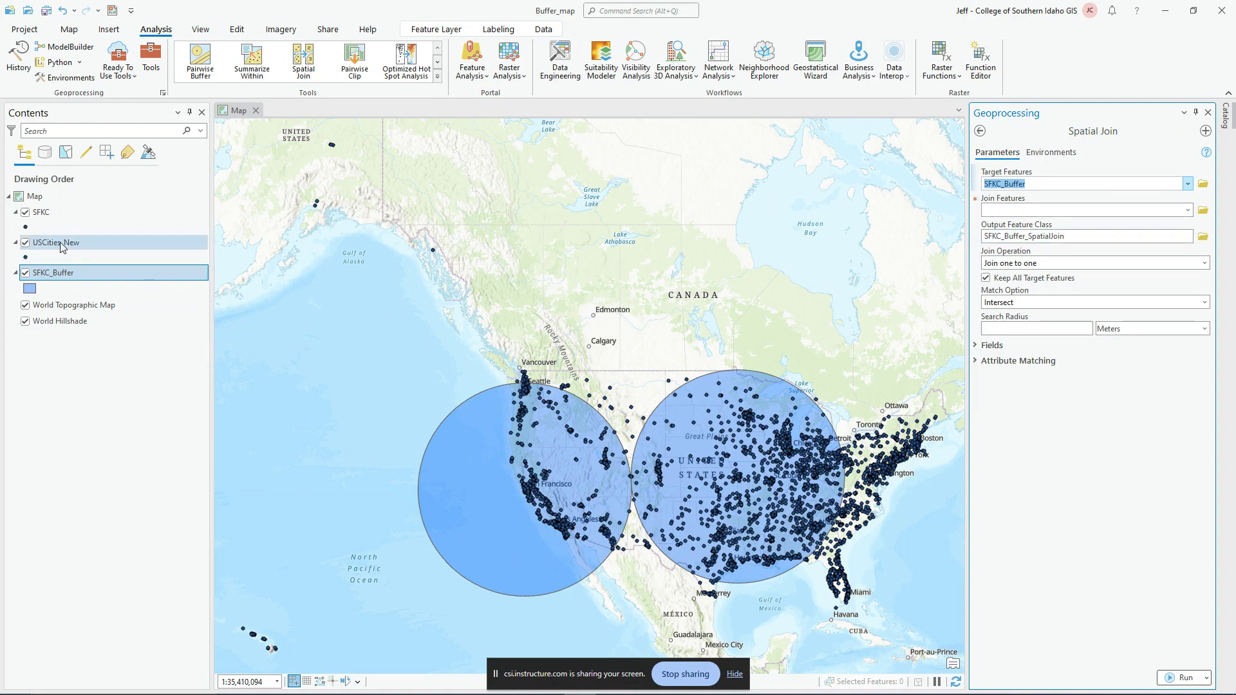
click(1188, 210)
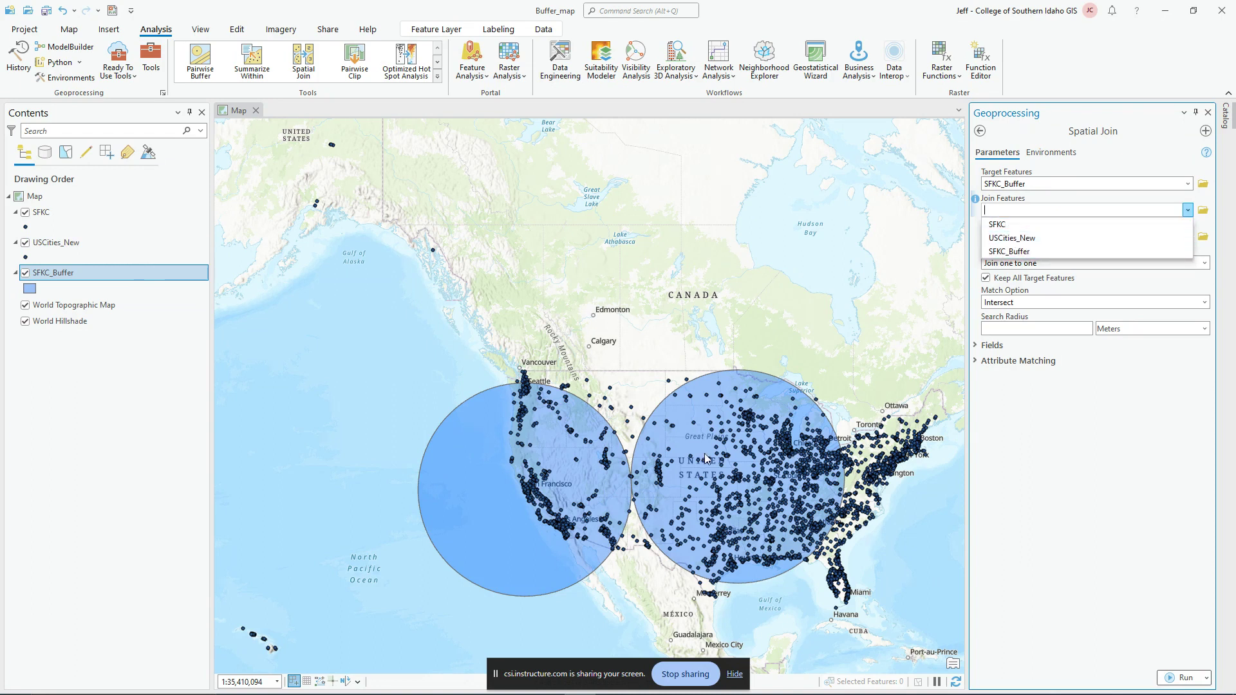
click(1031, 238)
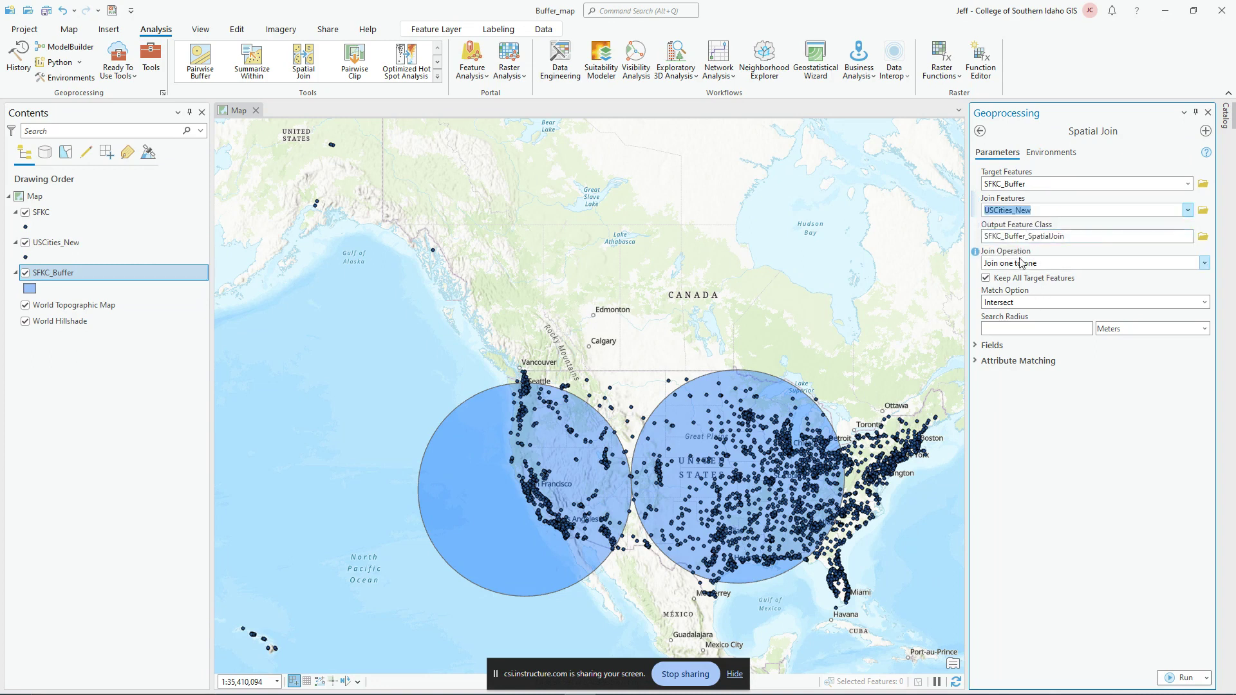
click(1056, 238)
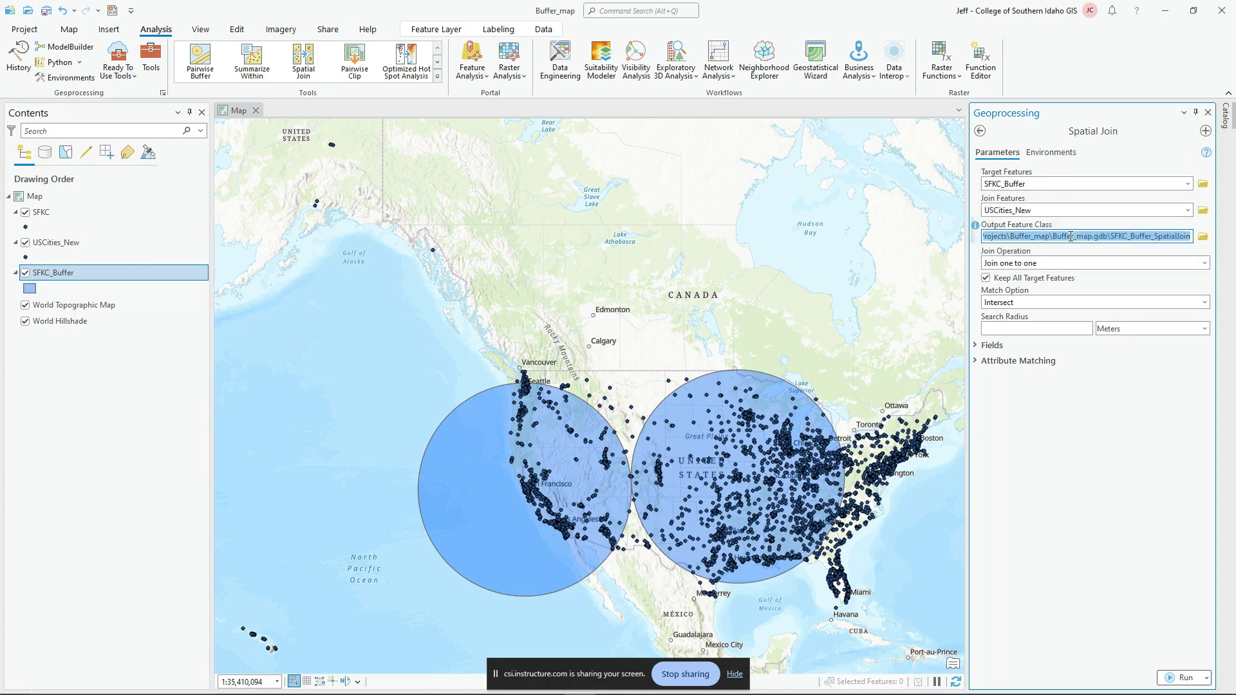
text(Pop_Analysis)
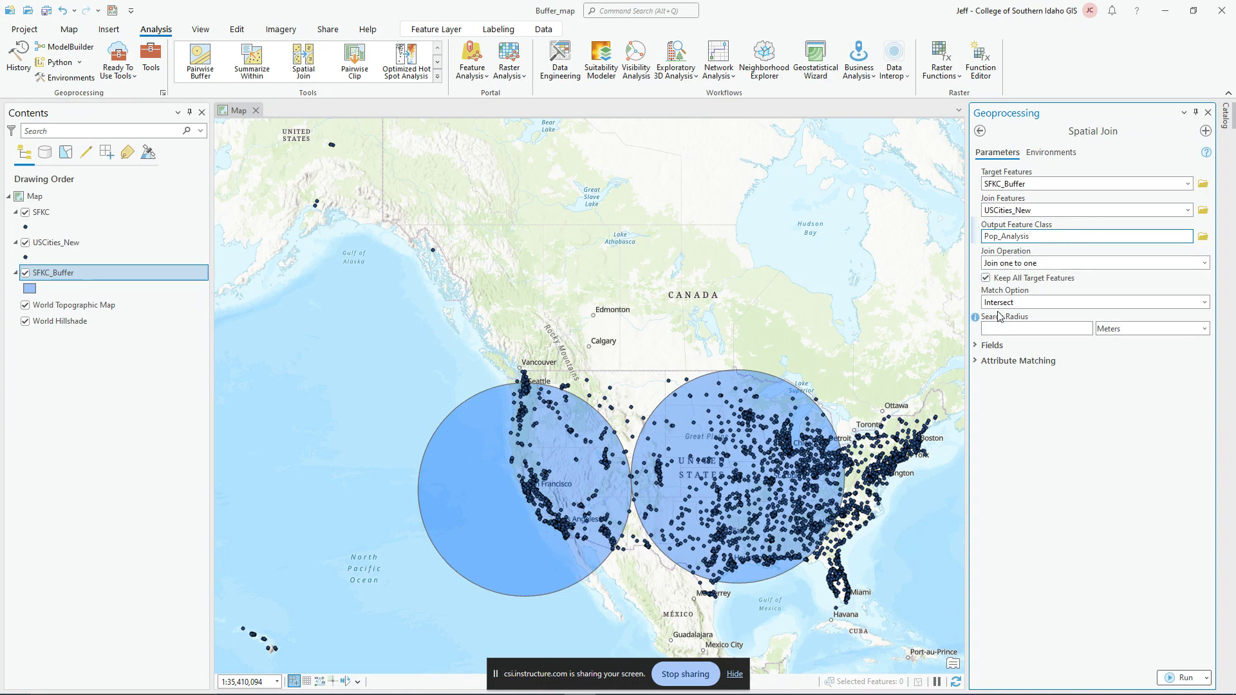
click(976, 347)
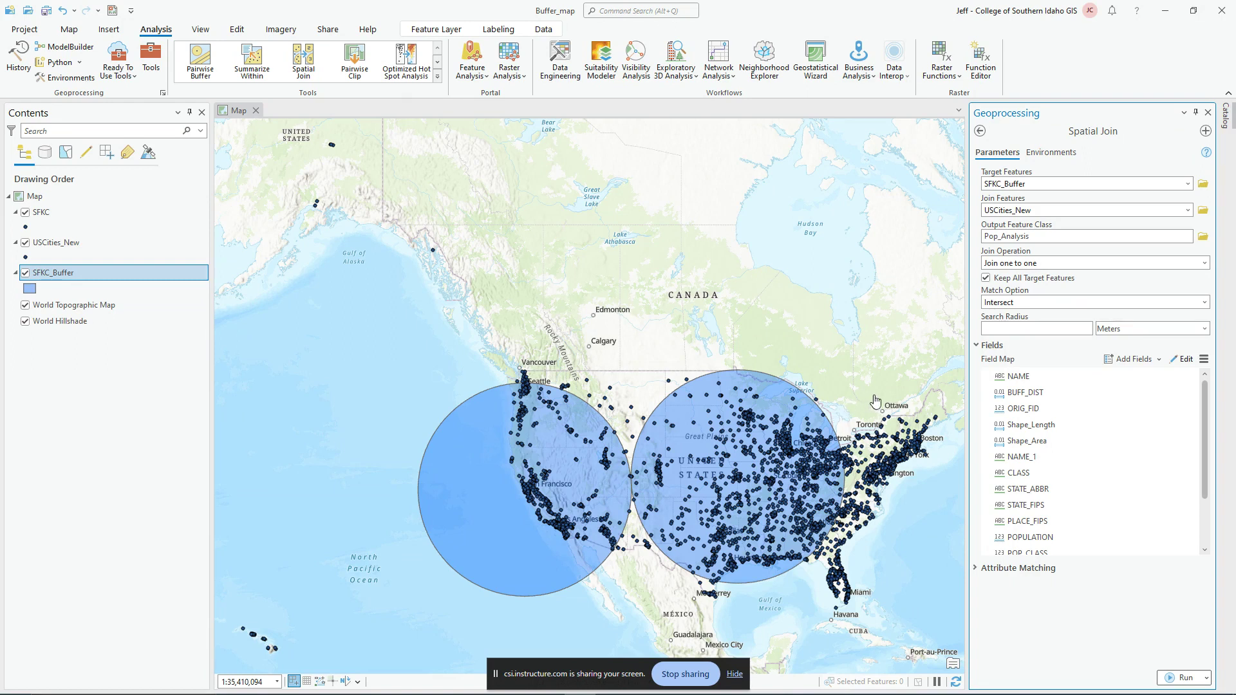
click(1186, 361)
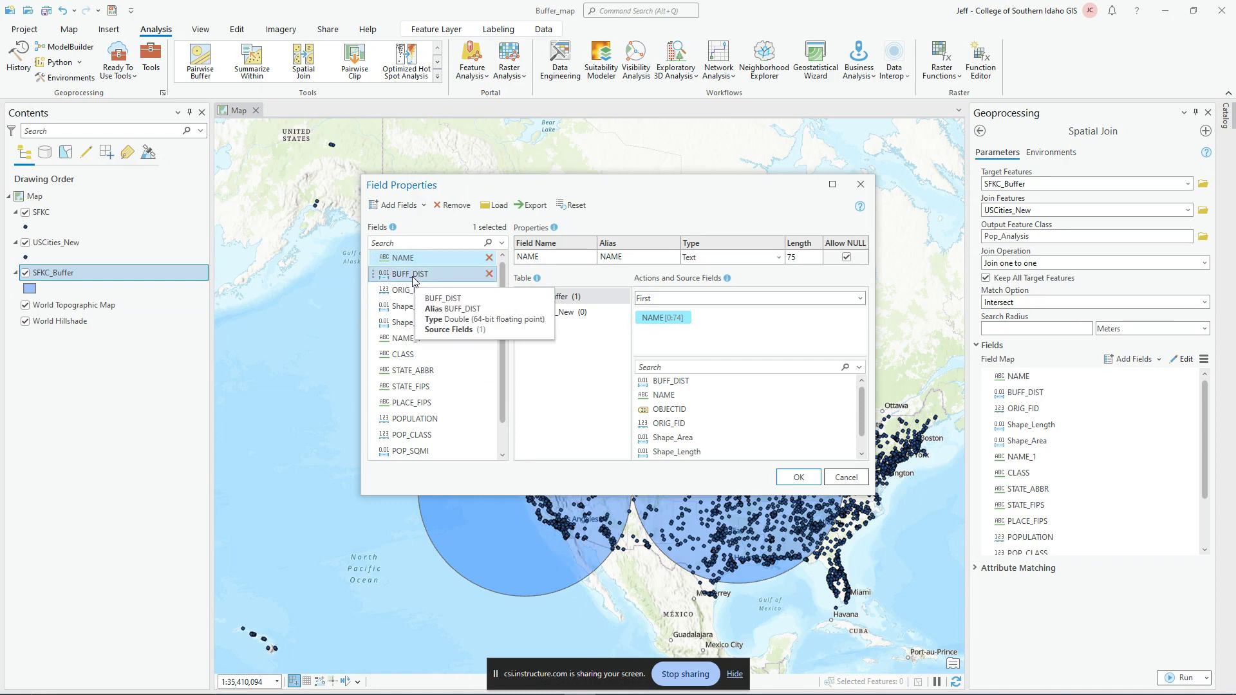
click(489, 274)
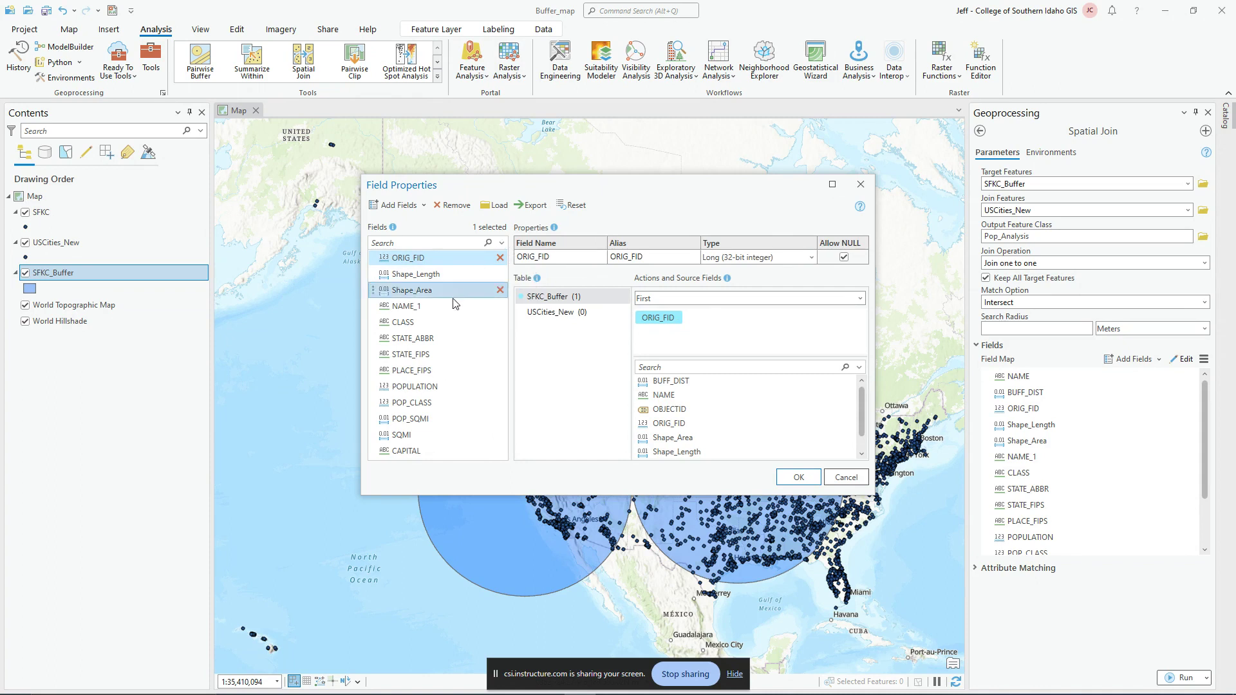
click(566, 213)
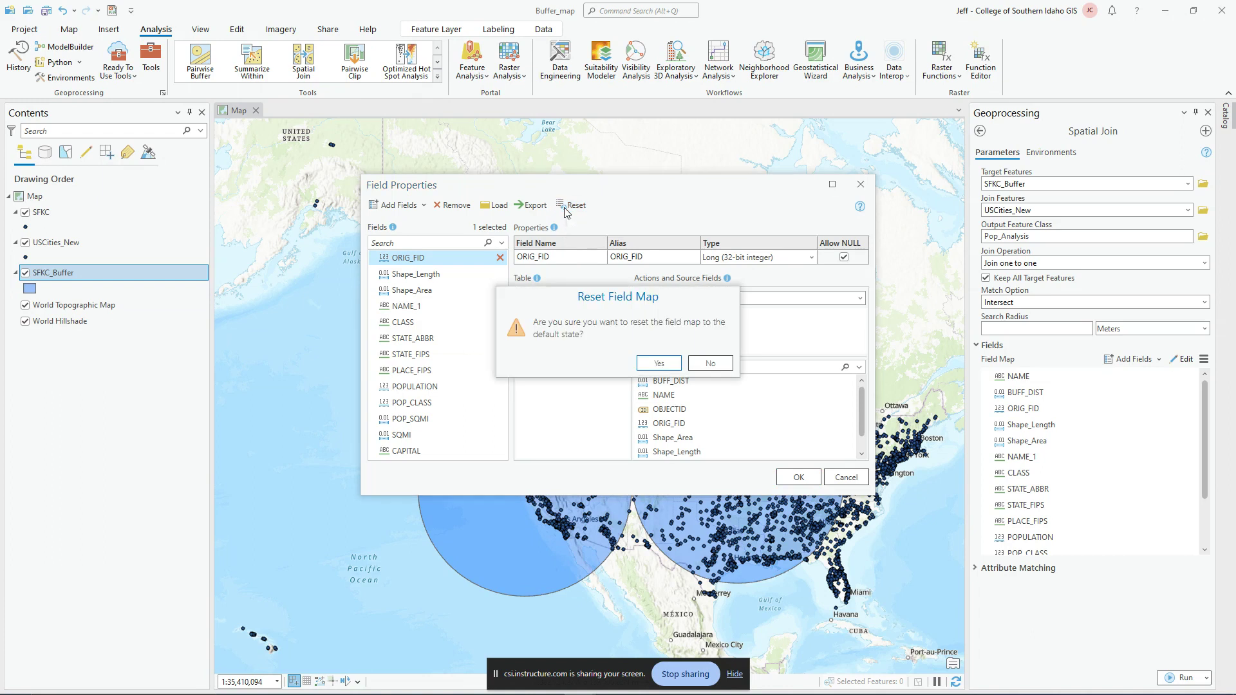
click(660, 365)
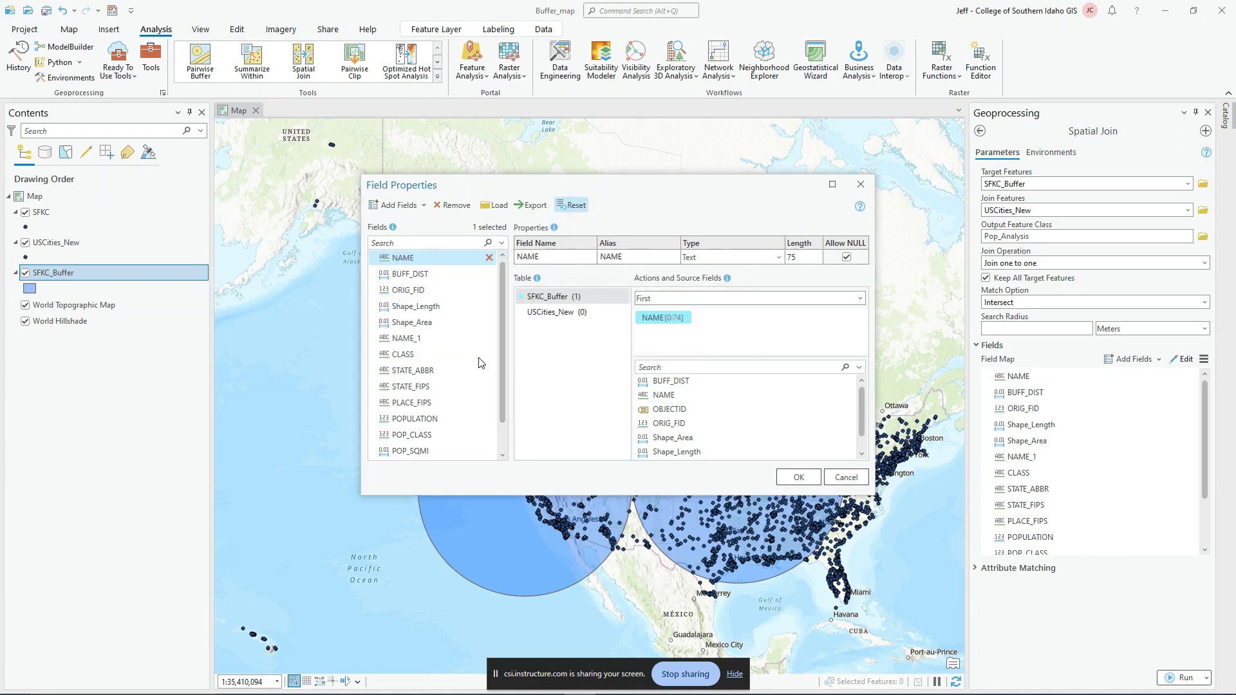
- Remove every output field from the Spatial Join field map except NAME and POPULATION
click(402, 276)
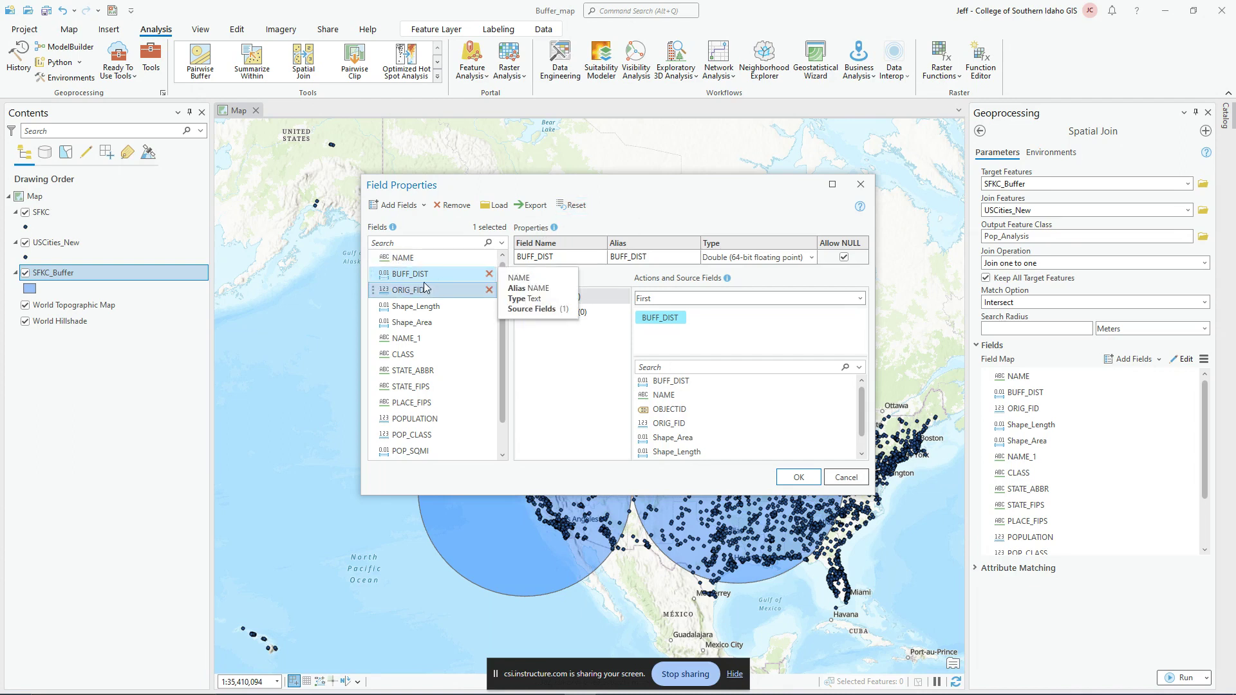
click(490, 274)
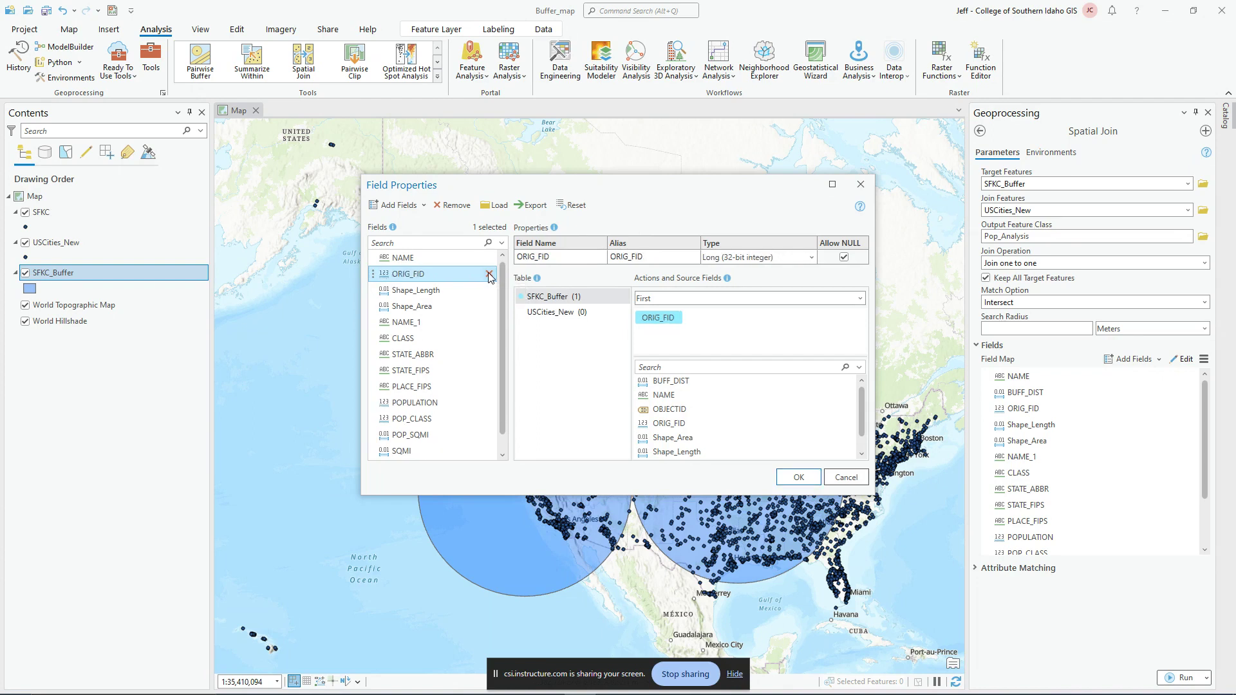
click(489, 273)
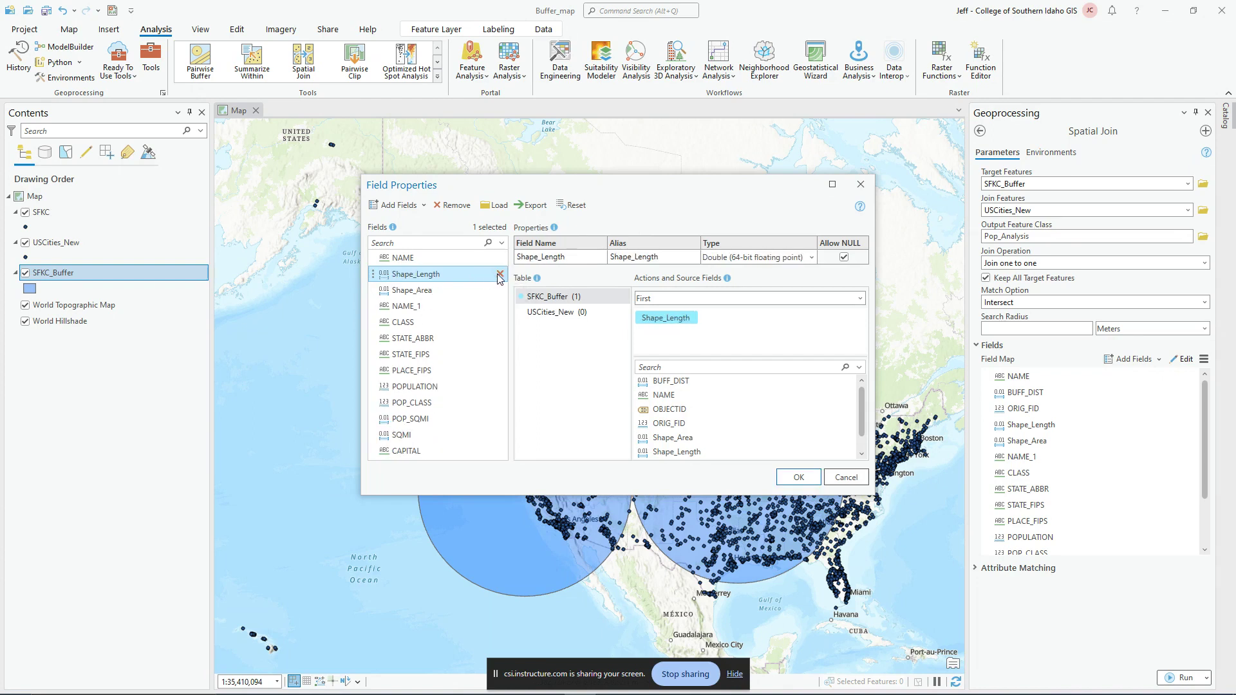
click(500, 273)
click(500, 273)
click(501, 273)
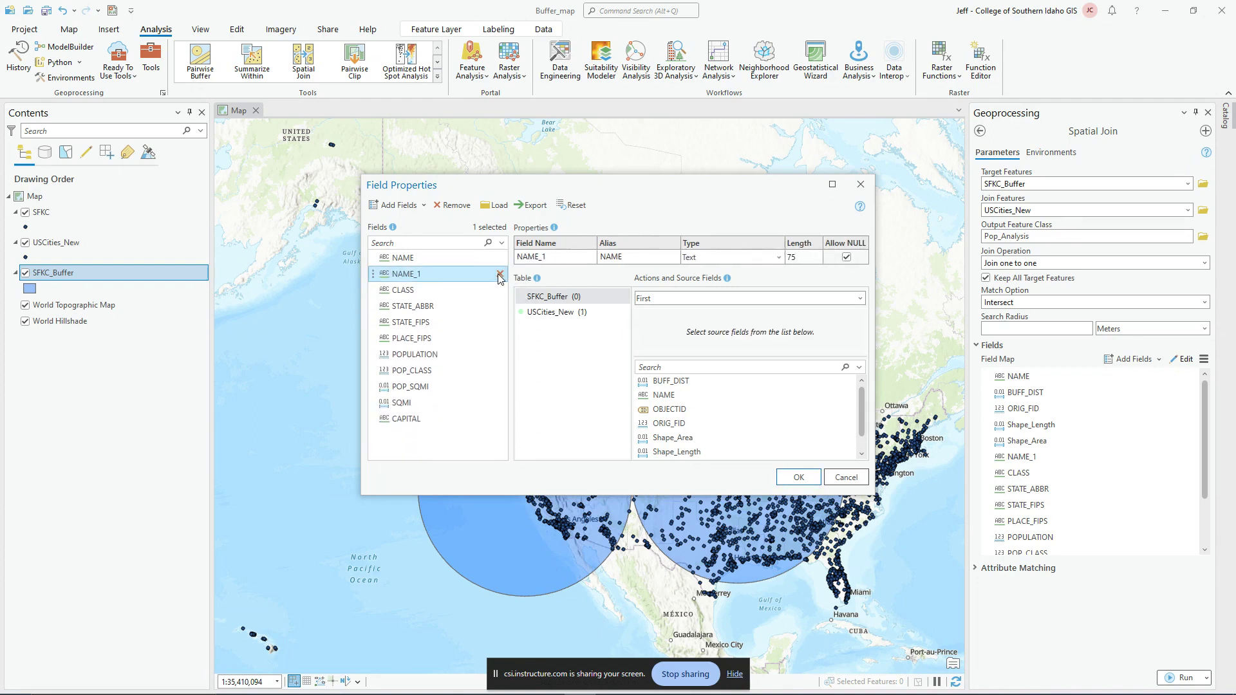
click(501, 274)
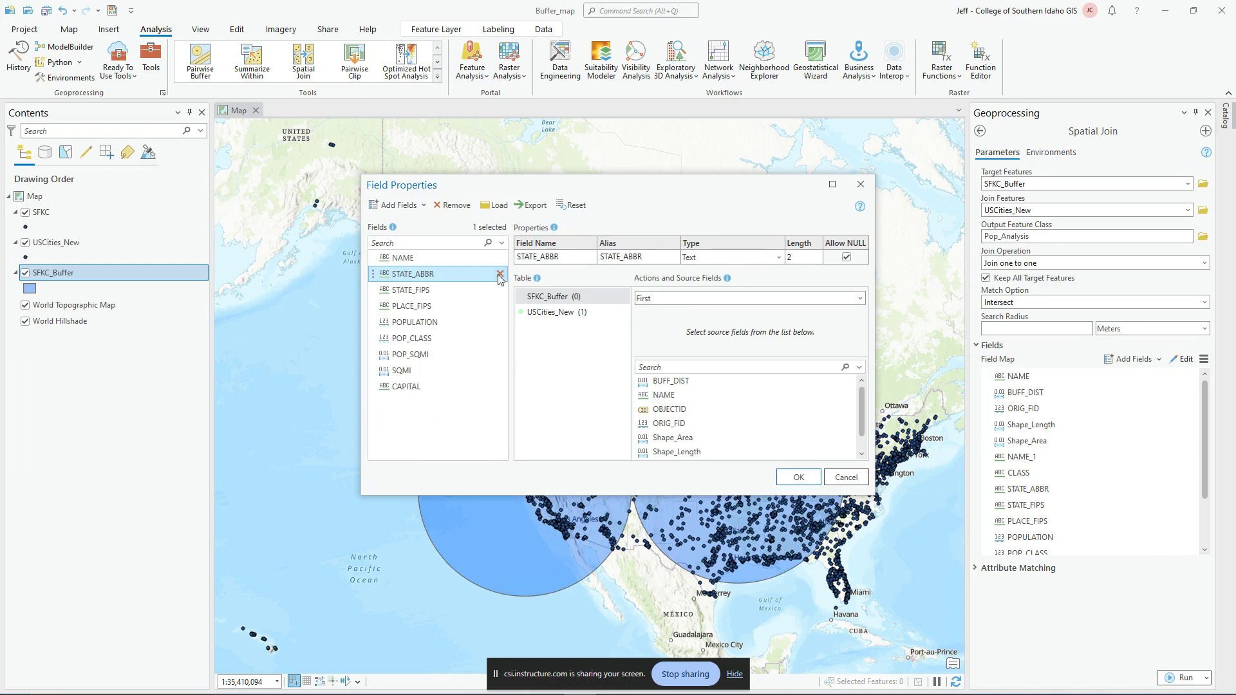
click(501, 274)
click(500, 274)
click(500, 274)
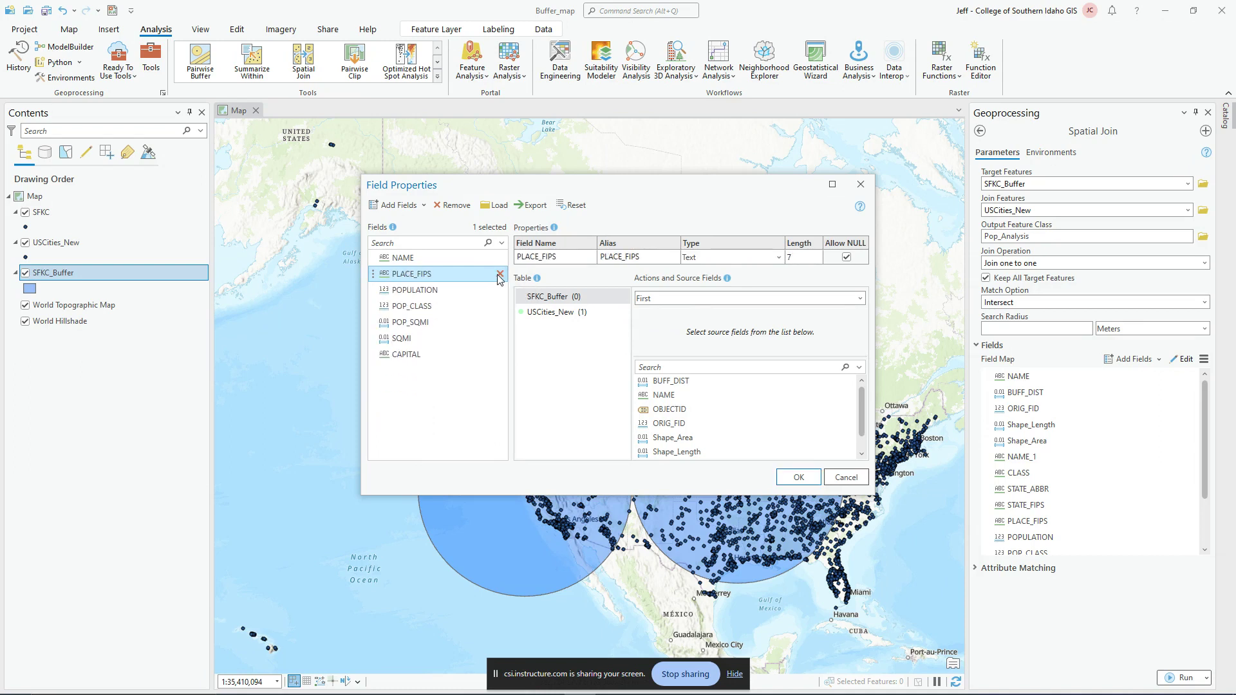
click(456, 290)
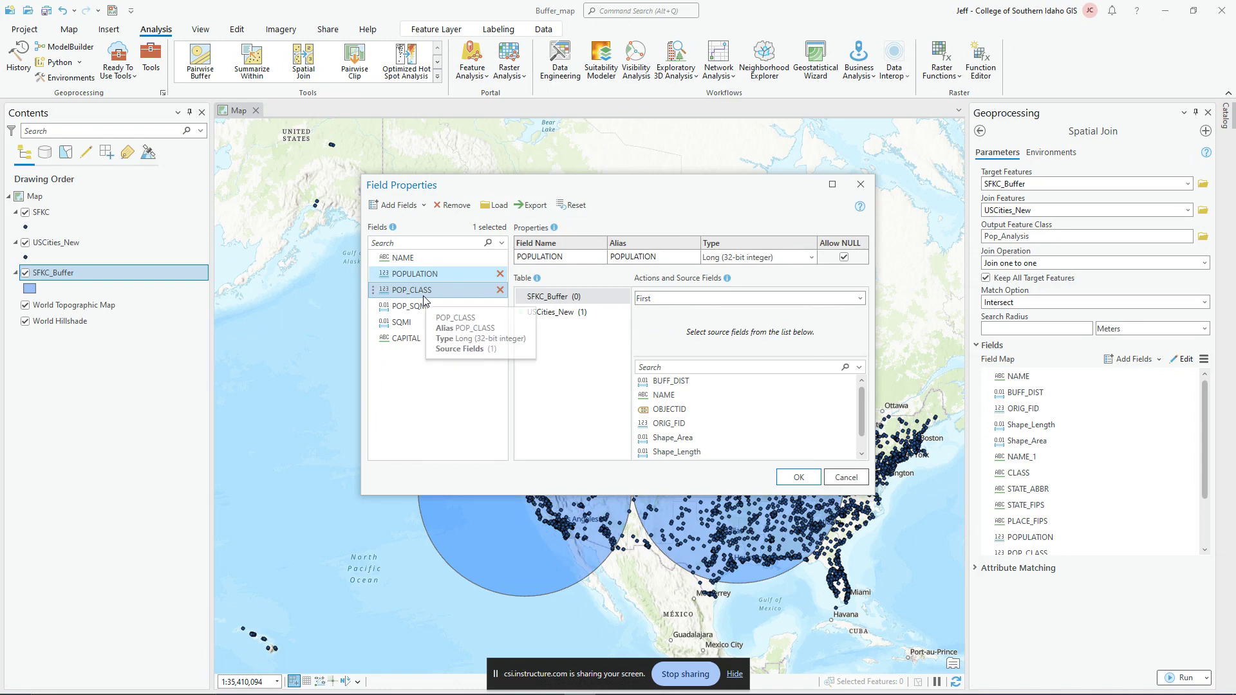
click(500, 290)
click(501, 291)
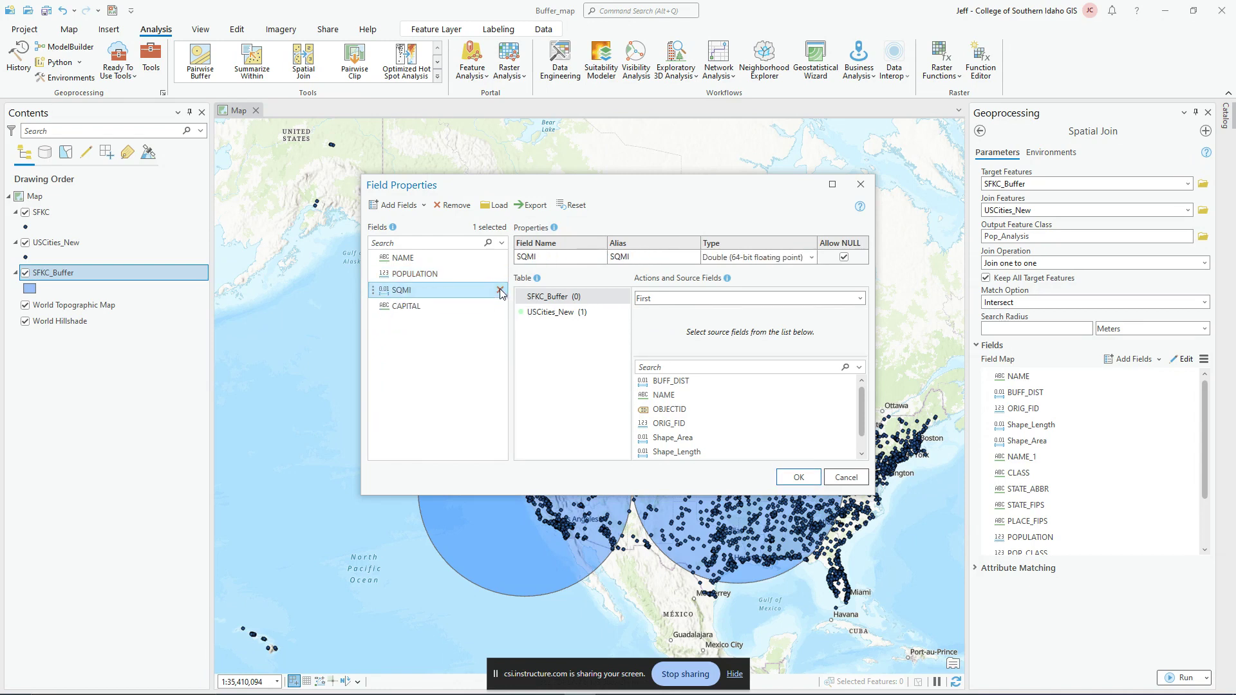
click(500, 290)
click(500, 290)
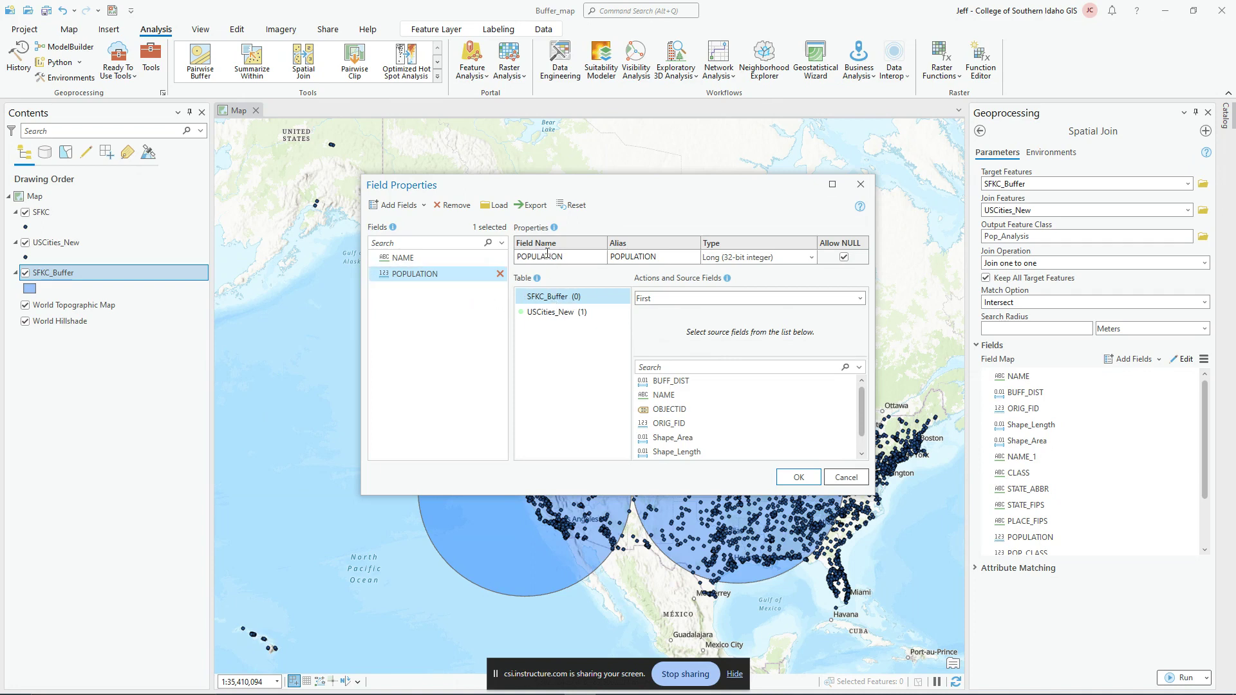
- Make the output POPULATION field the Sum of the USCities_New POPULATION values, accept the field map, and run the Spatial Join
click(431, 261)
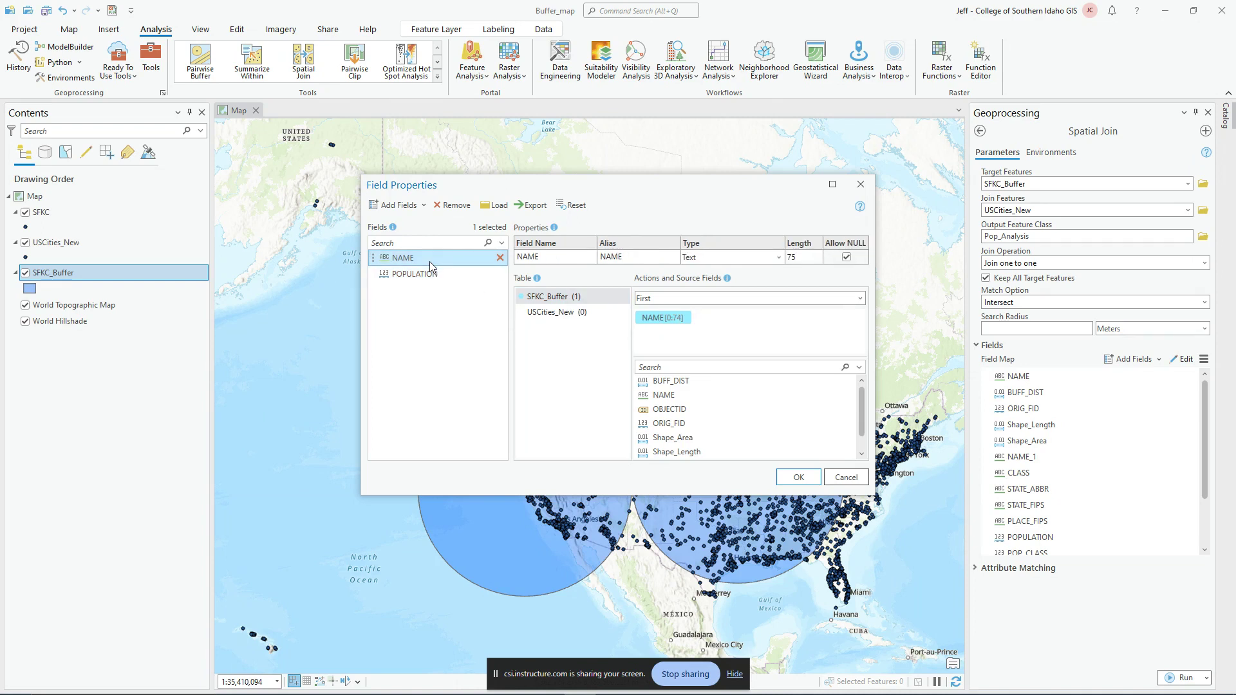
click(797, 478)
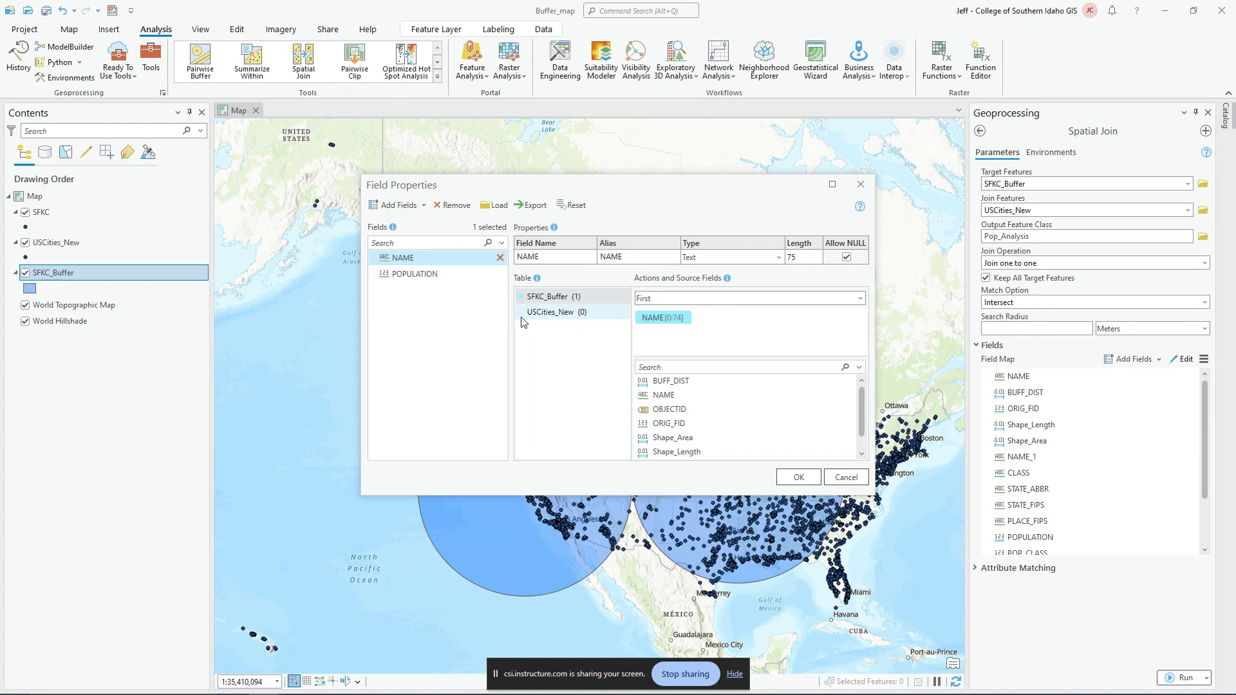
click(545, 314)
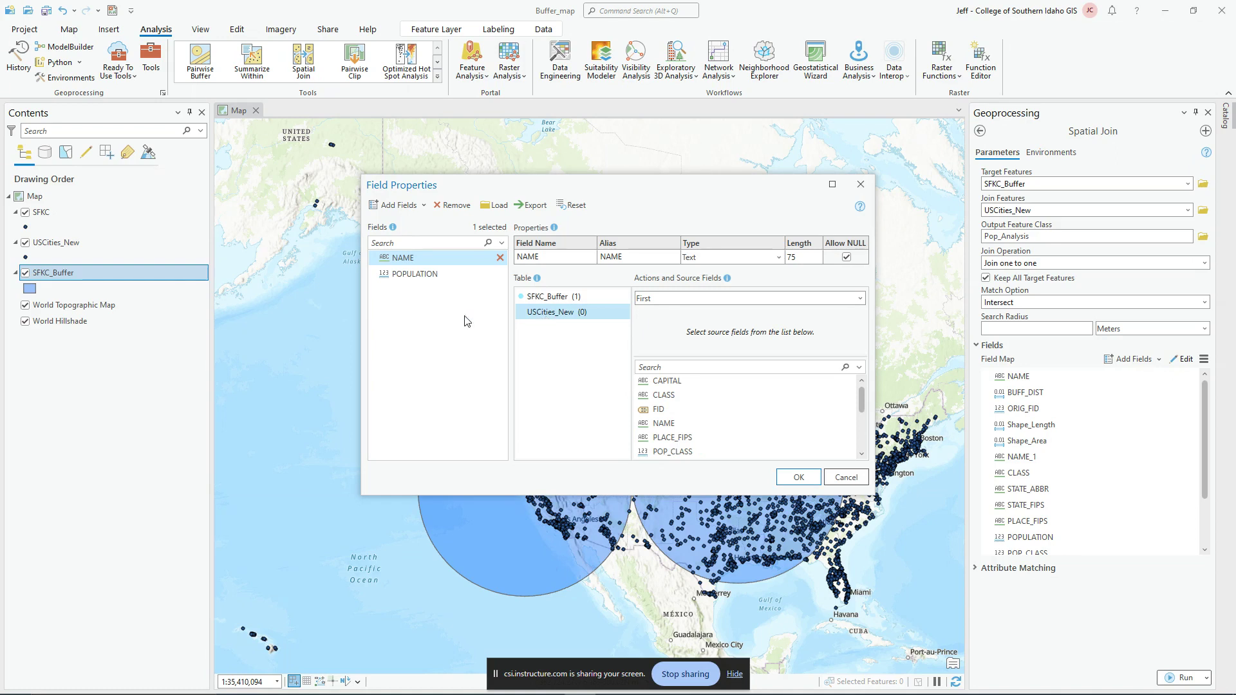
click(416, 275)
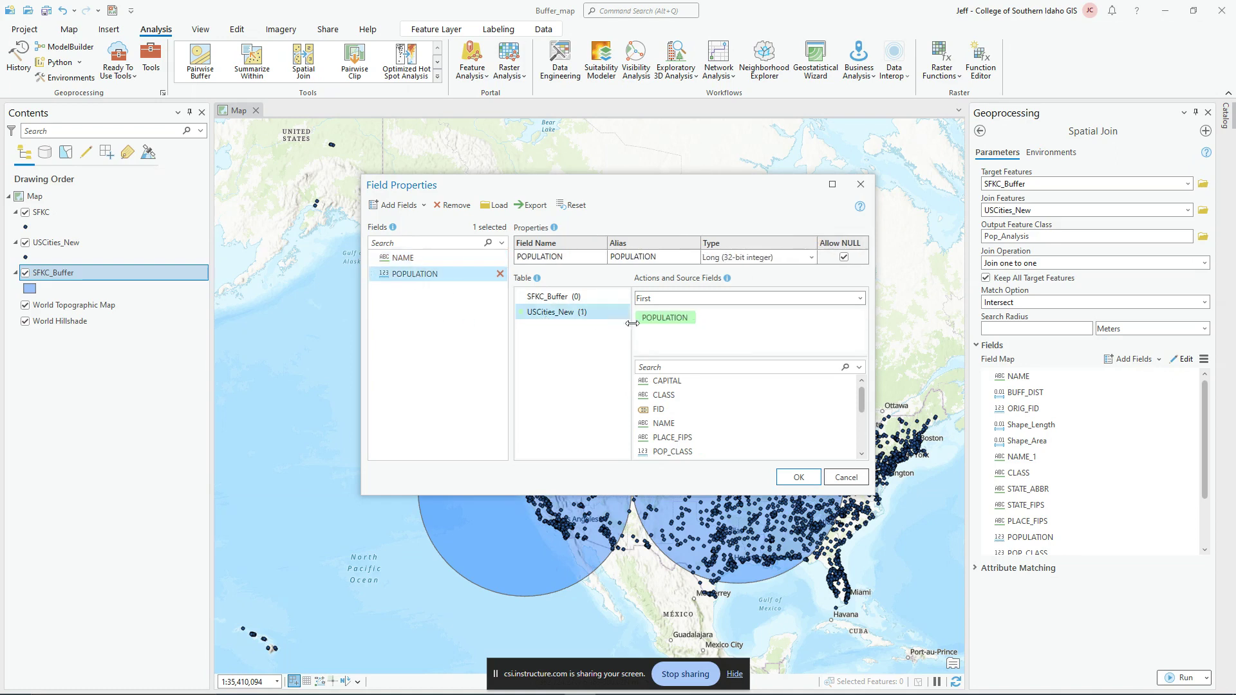
click(860, 299)
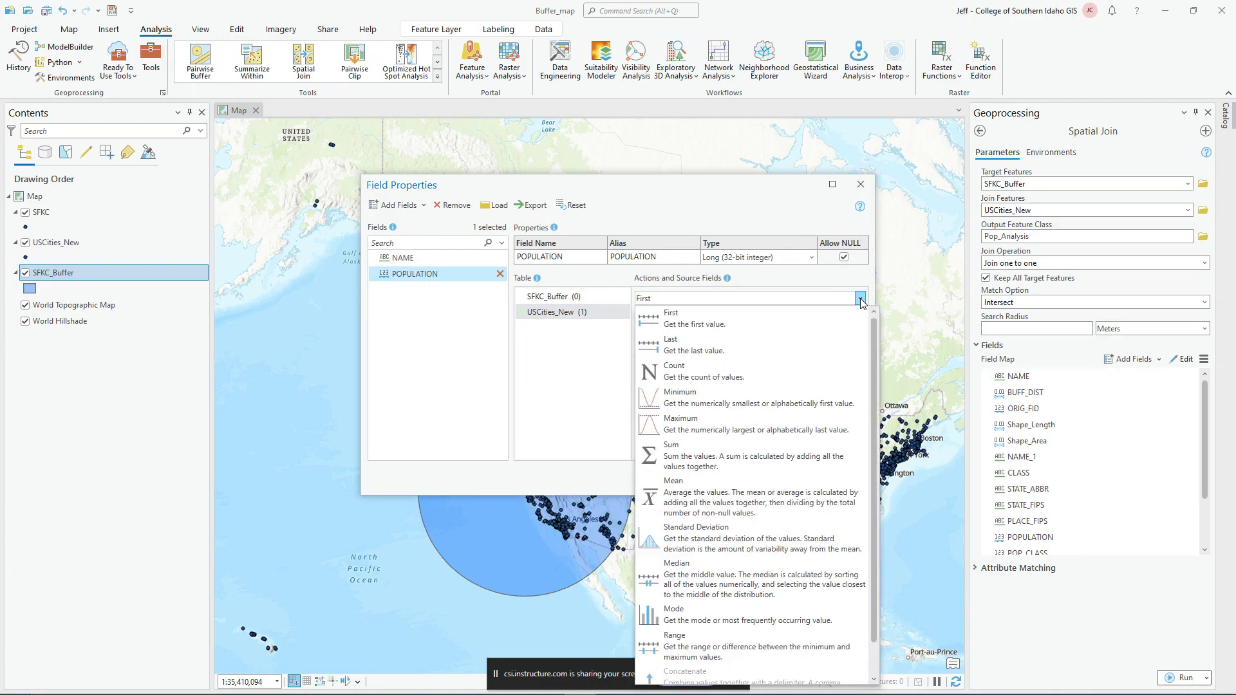
click(731, 451)
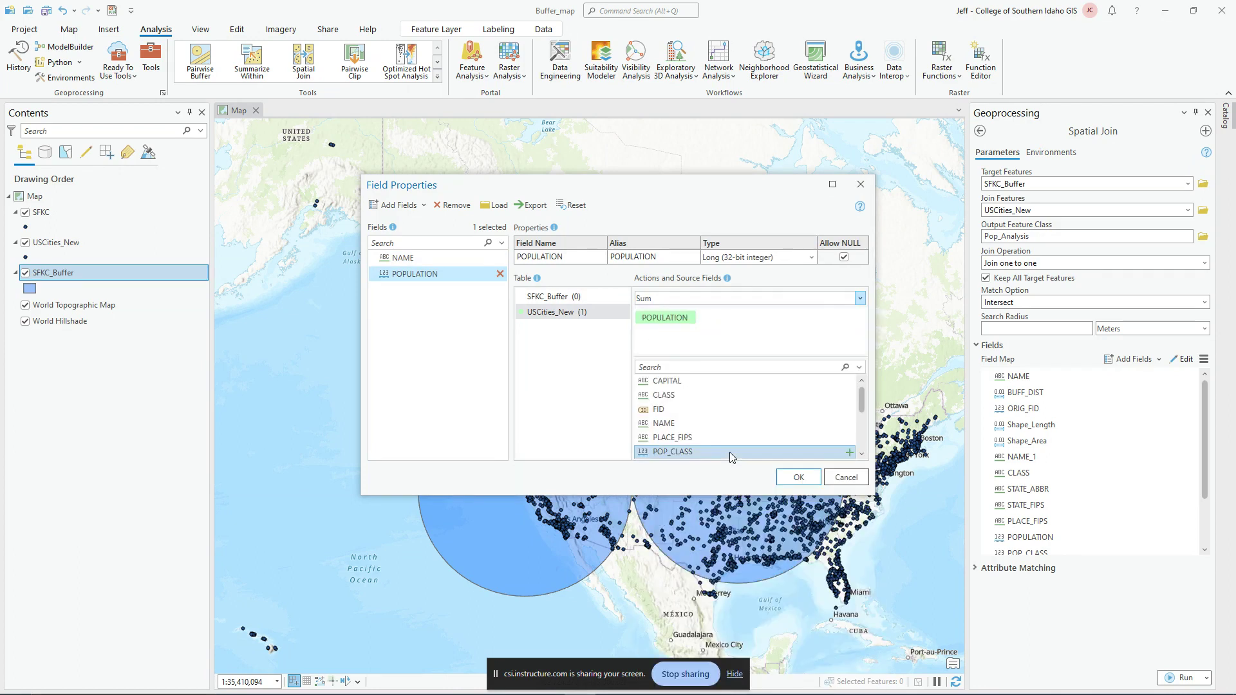
drag(728, 452, 650, 317)
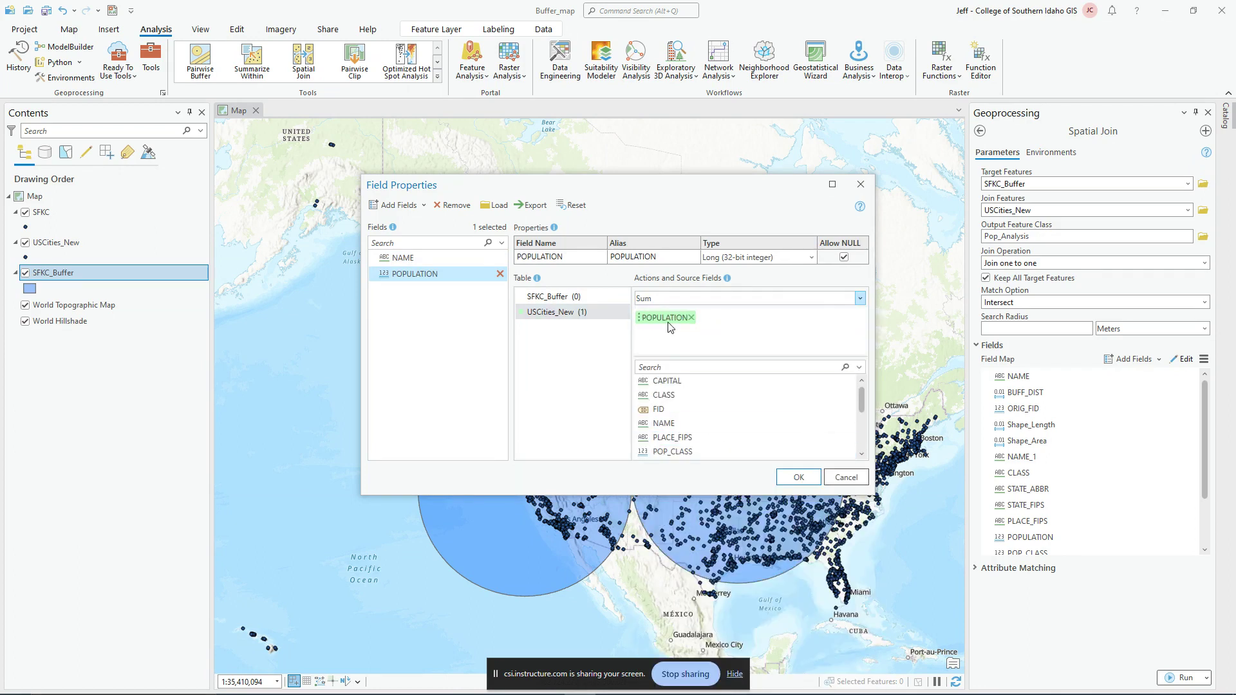
click(798, 478)
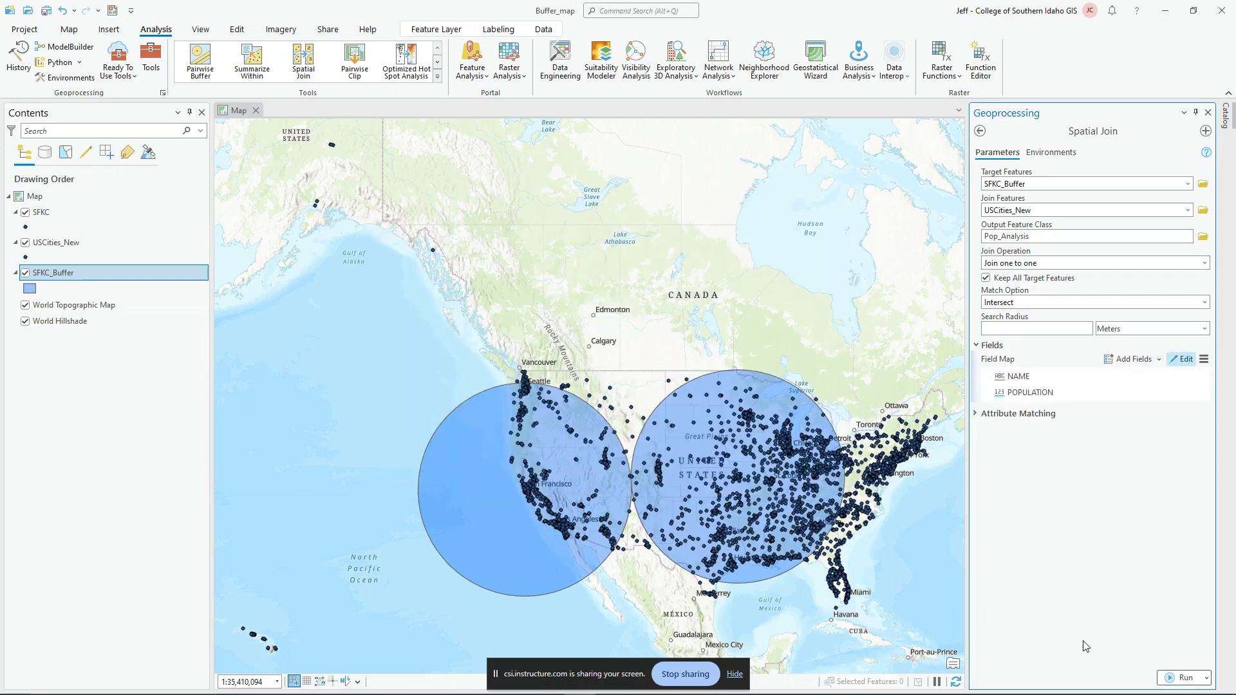
click(1171, 678)
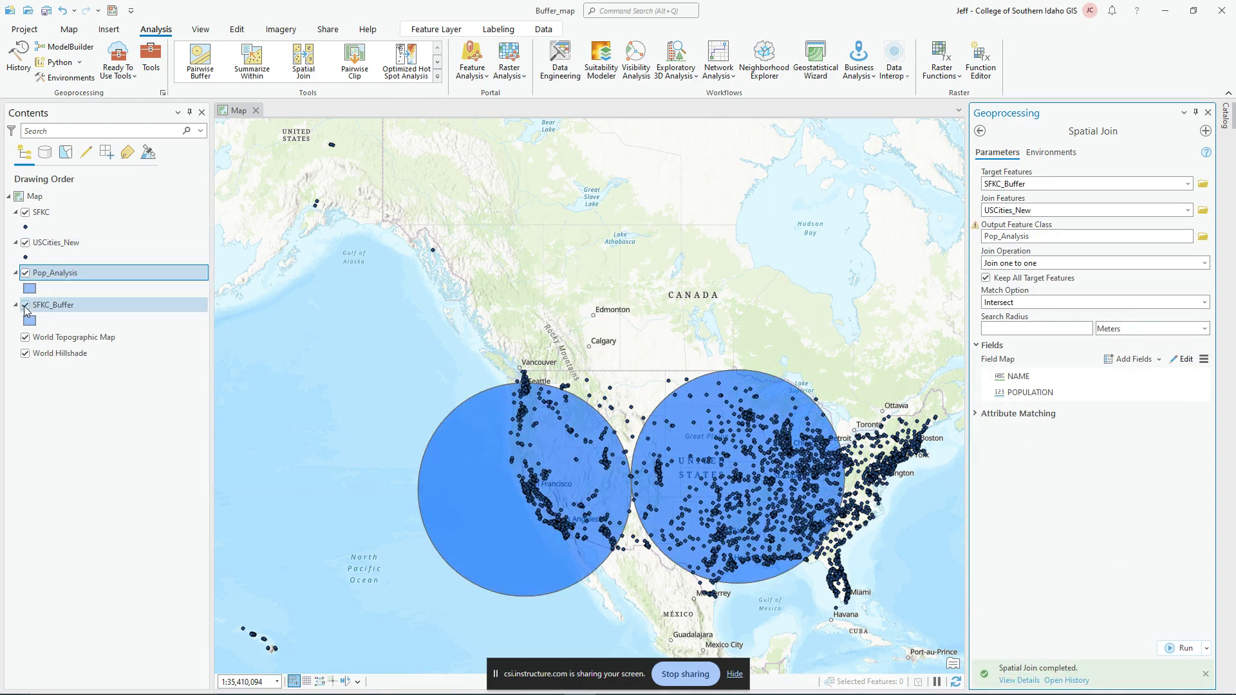
- Hide the SFKC_Buffer layer, close the Spatial Join tool, and open the attribute table of Pop_Analysis
click(25, 307)
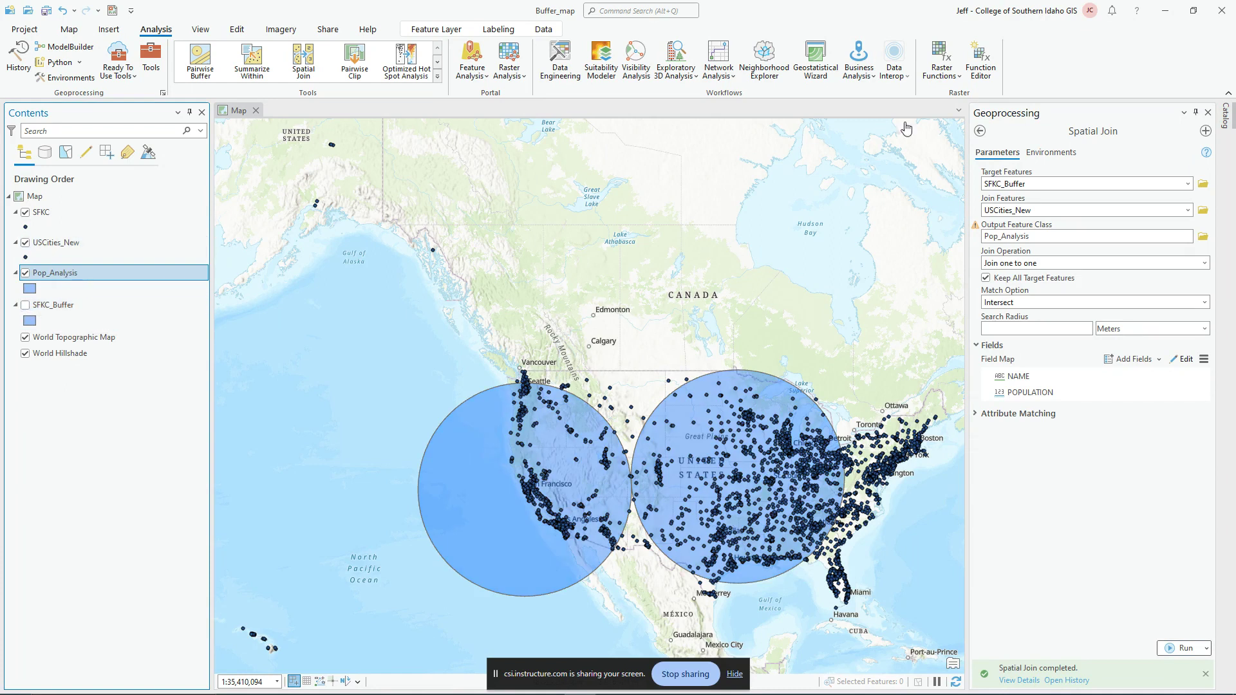
click(1197, 114)
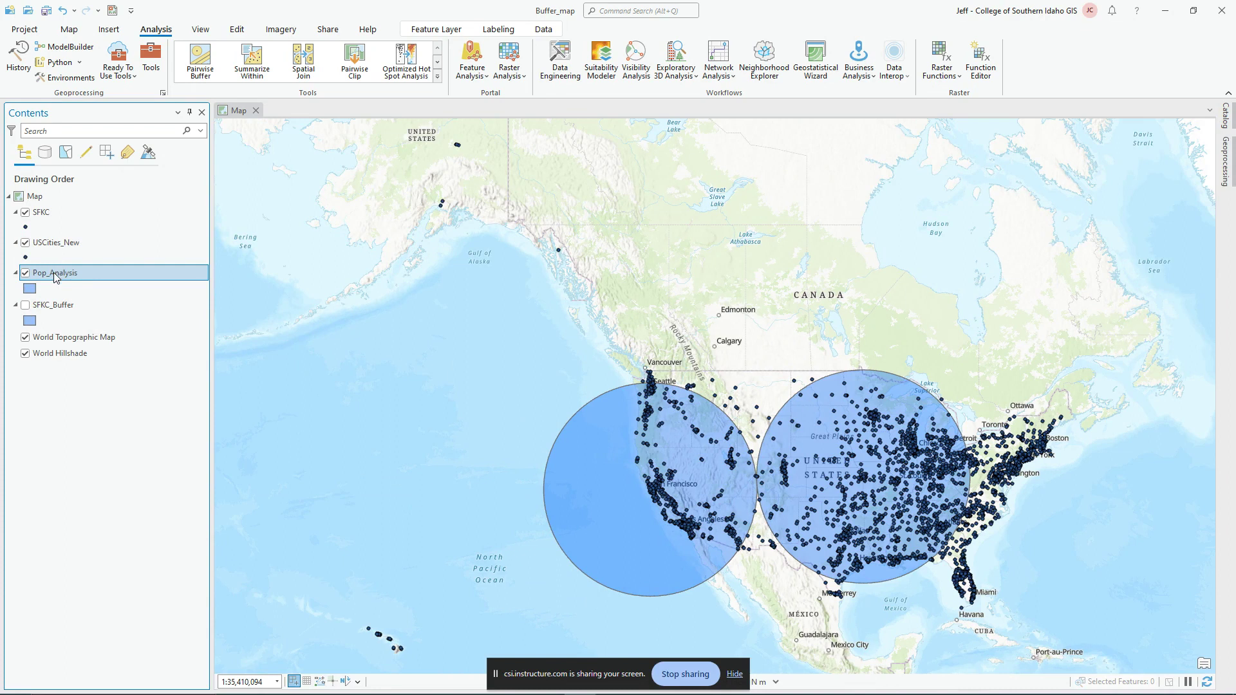
right_click(55, 277)
click(72, 238)
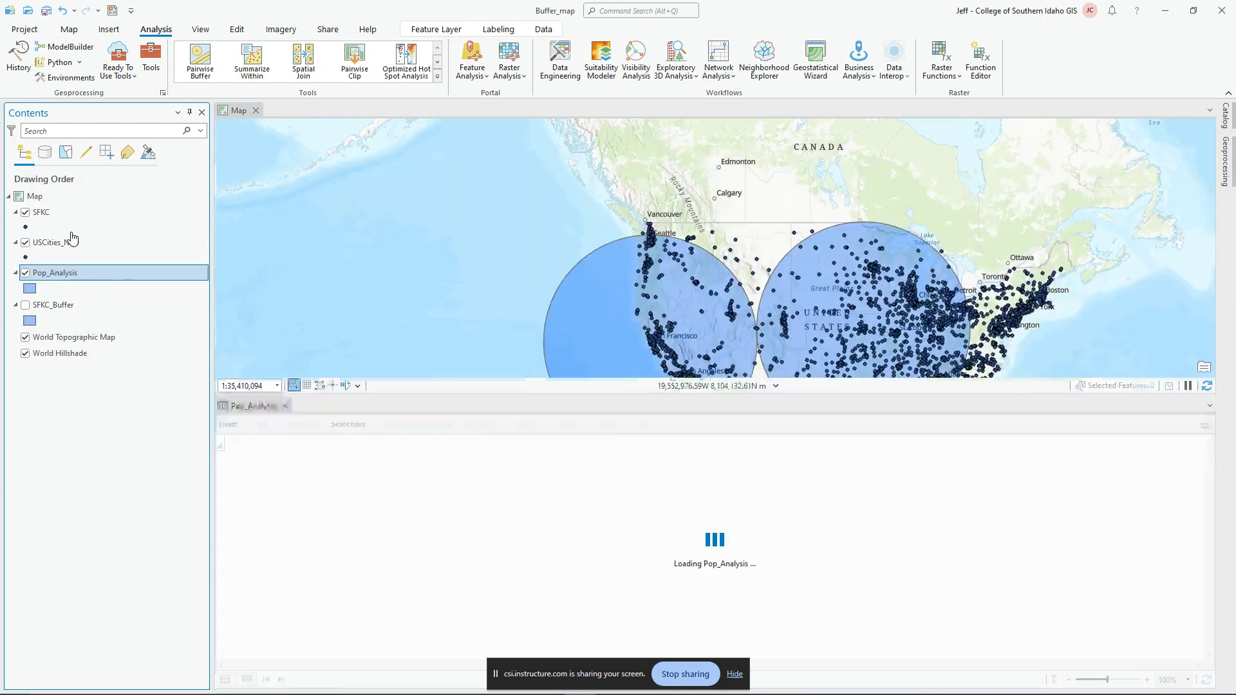